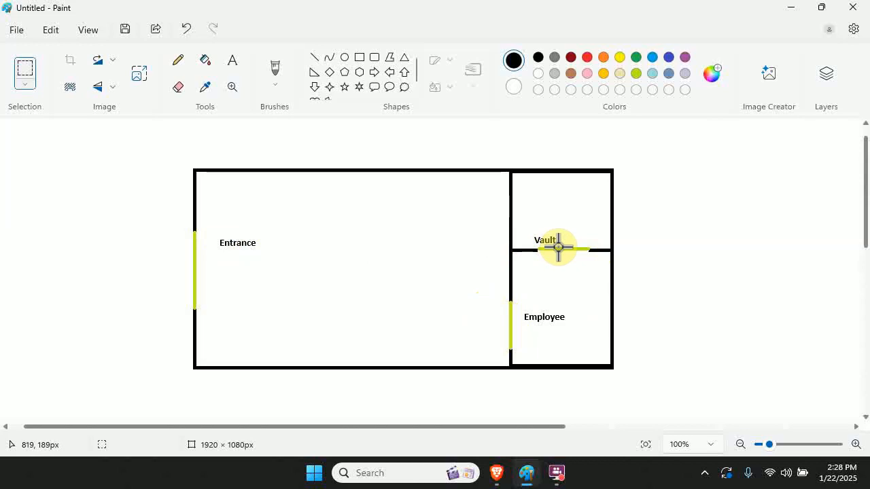
Step: Switch from the Paint floor plan to the browser showing the Avigilon Alta Sites page
click(500, 471)
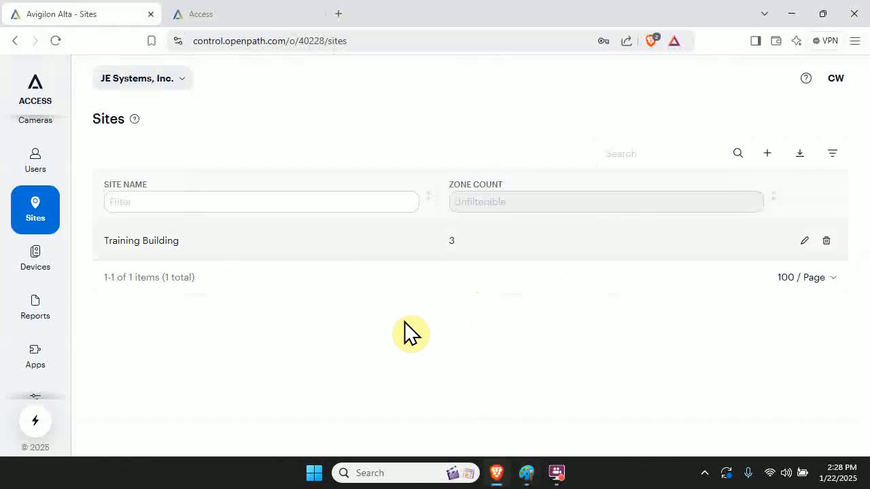
click(255, 18)
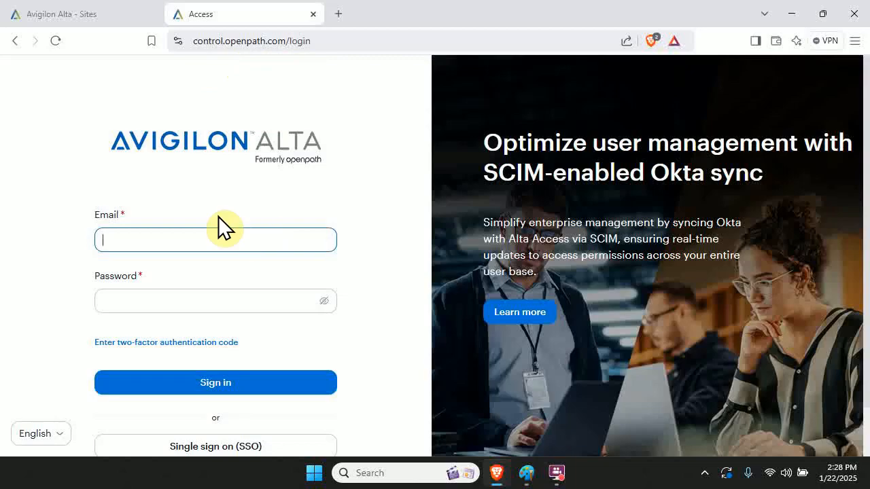
click(108, 17)
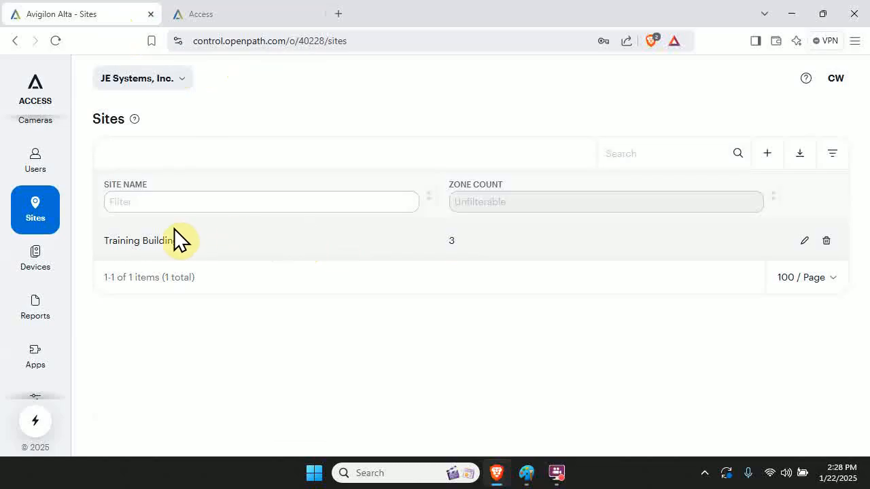
Step: Go to Sites > Entry schedules, which lists no schedules yet
click(41, 217)
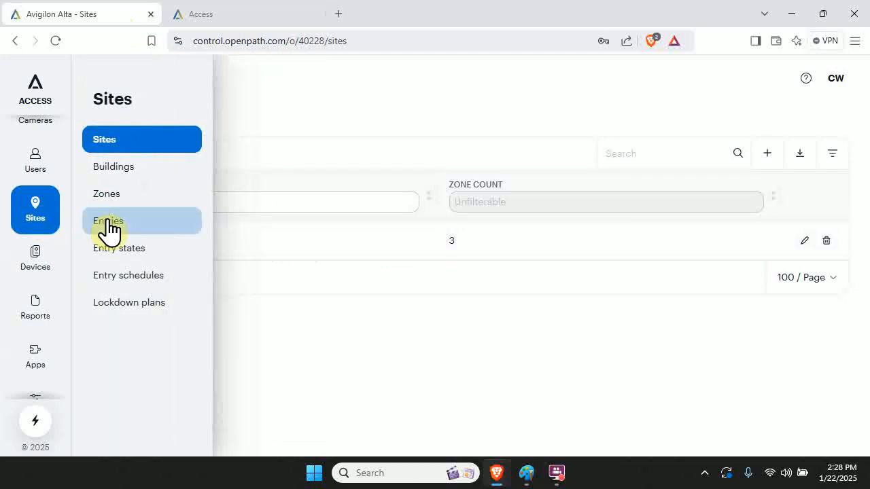
click(117, 279)
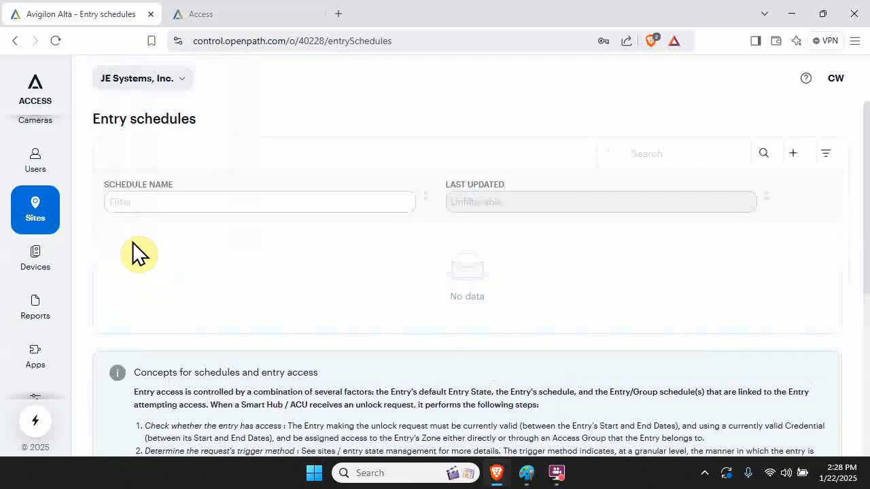
mouse_move(49, 212)
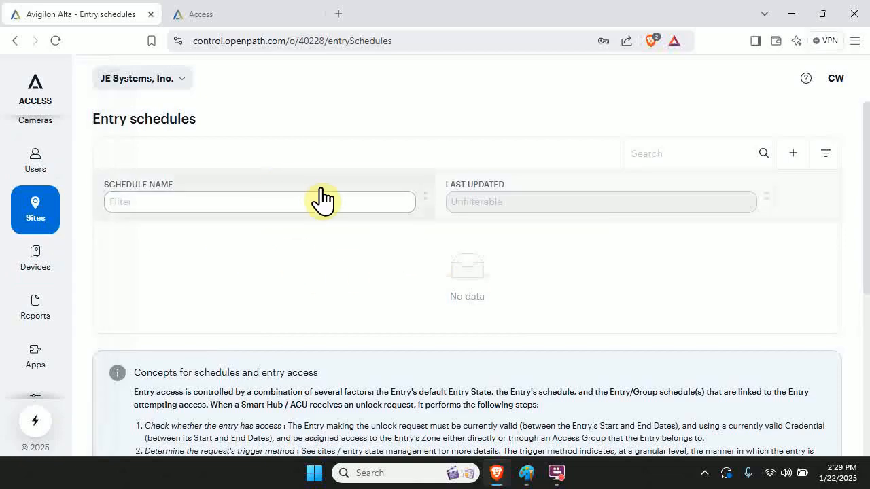
Step: Create an entry schedule named 'Customer Hours Mon-Fri 8am -5pm' and scroll to its Events section
click(785, 156)
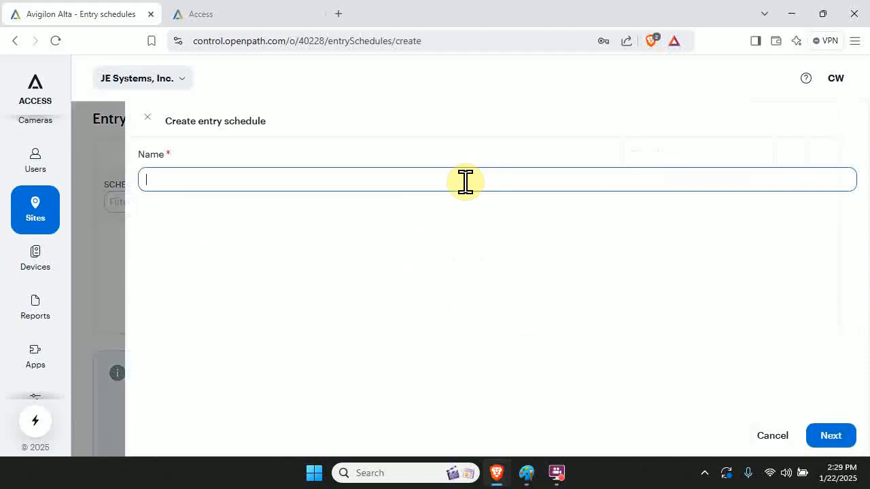
text(Customer Hours )
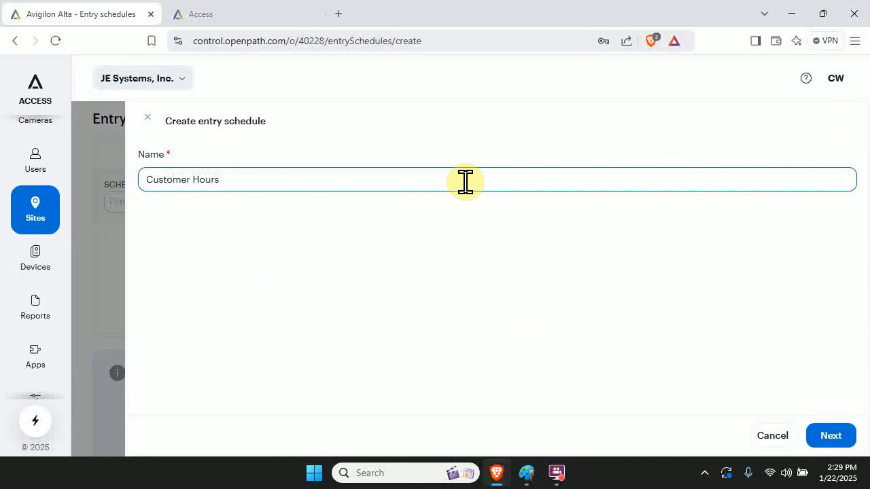
text(Mon-Fri 8am -5pm)
click(831, 436)
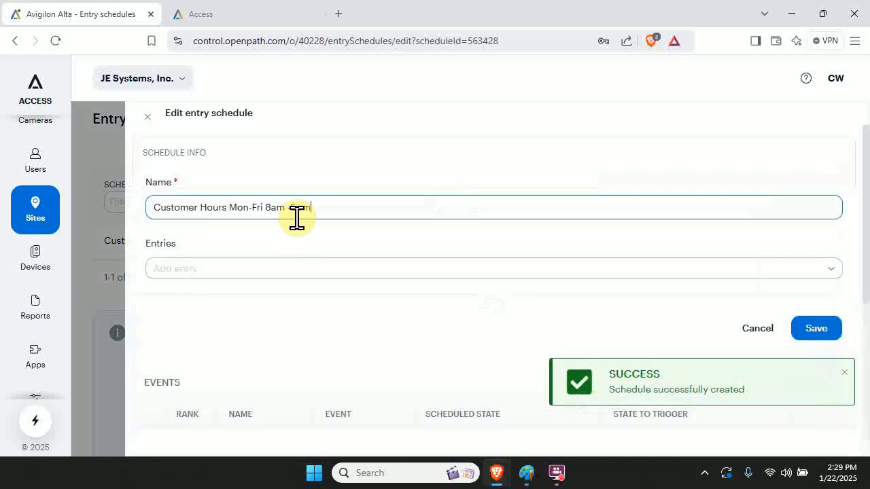
scroll(277, 228, down, 2)
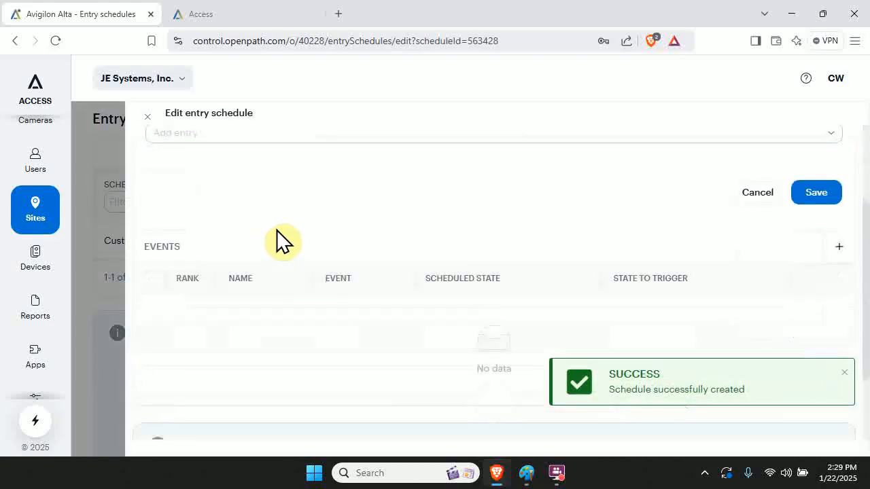
scroll(277, 230, up, 1)
scroll(340, 200, down, 2)
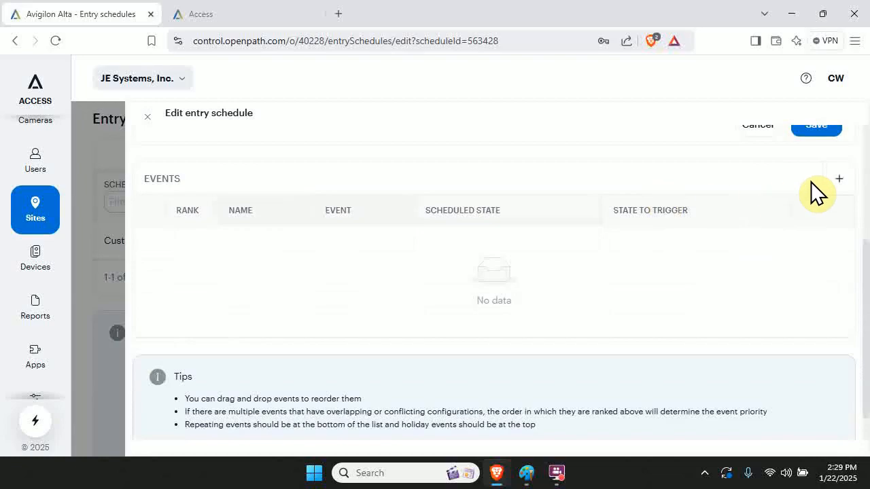
Step: Add a new event to the schedule named 'Normal Open Hours'
click(836, 180)
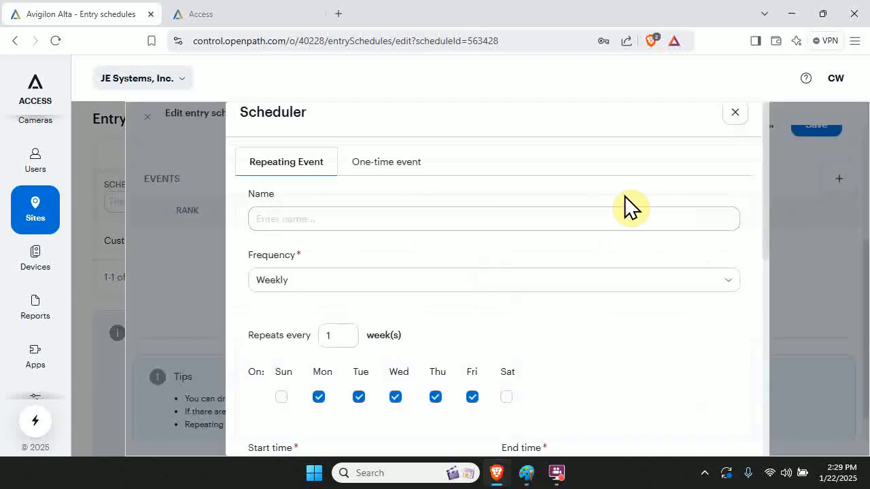
click(580, 218)
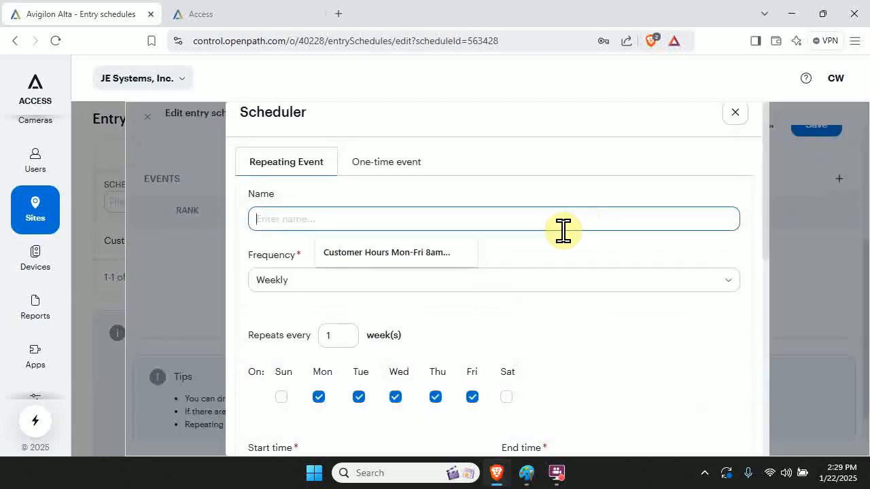
text(Norma)
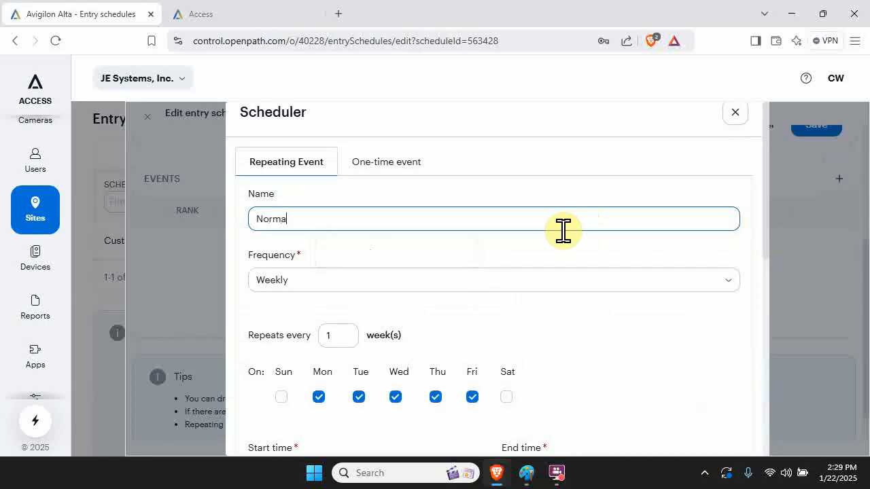
text(l Open Hours)
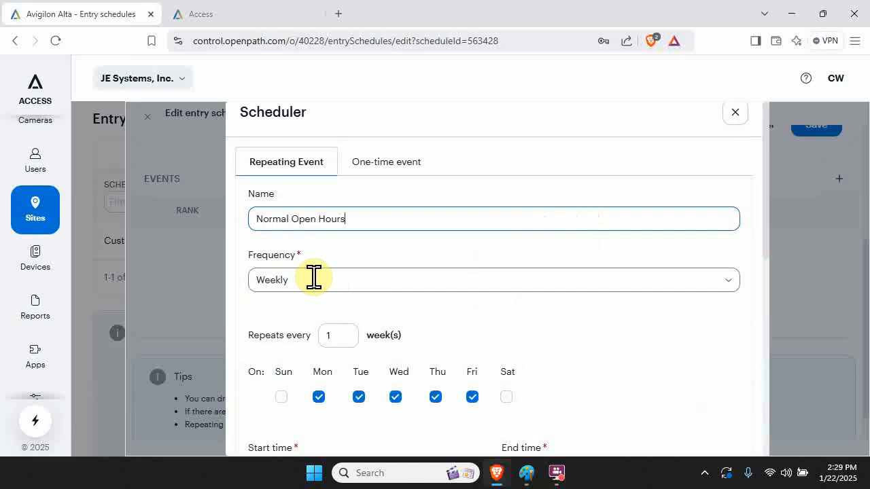
scroll(313, 280, down, 2)
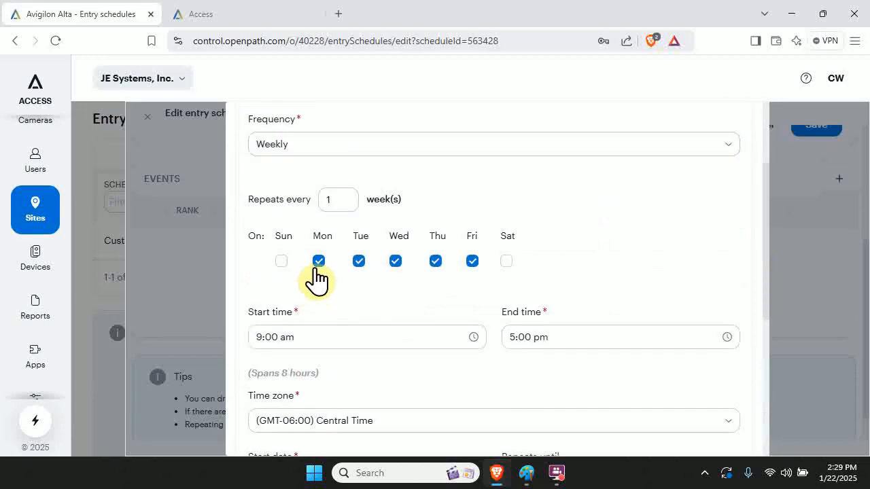
scroll(458, 264, down, 1)
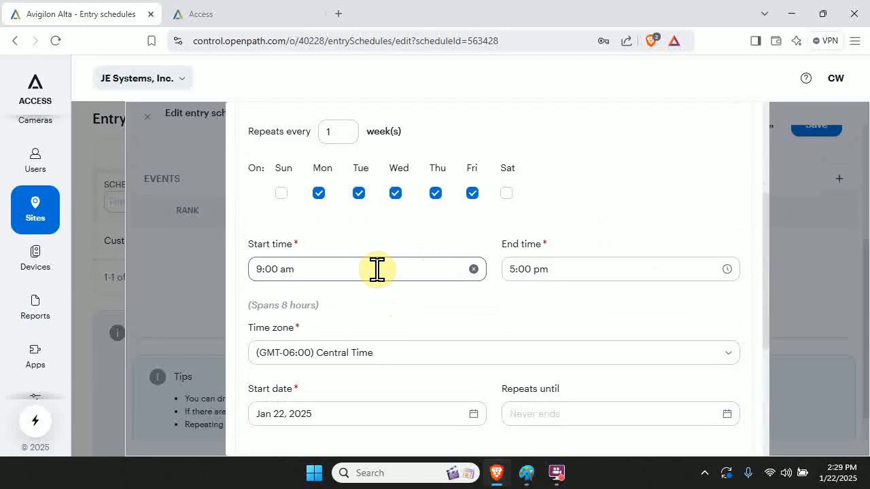
Step: Set the event's start time to 8:00 am
click(269, 269)
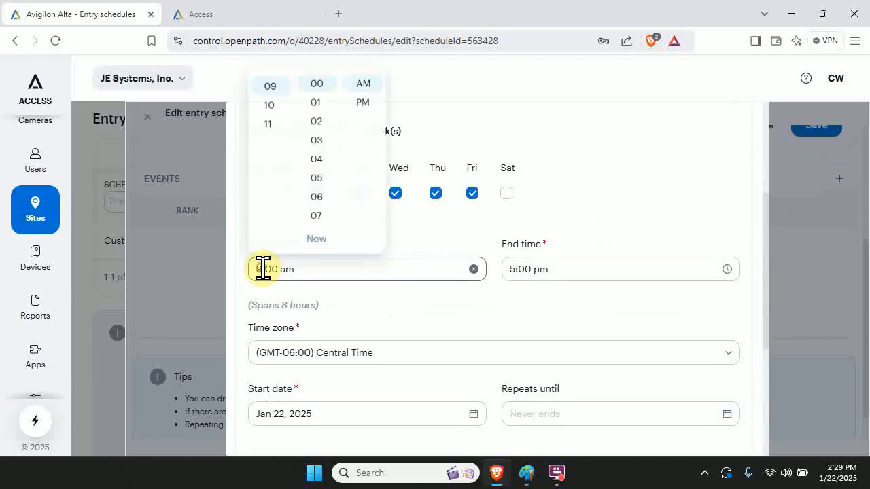
click(269, 99)
scroll(269, 109, up, 2)
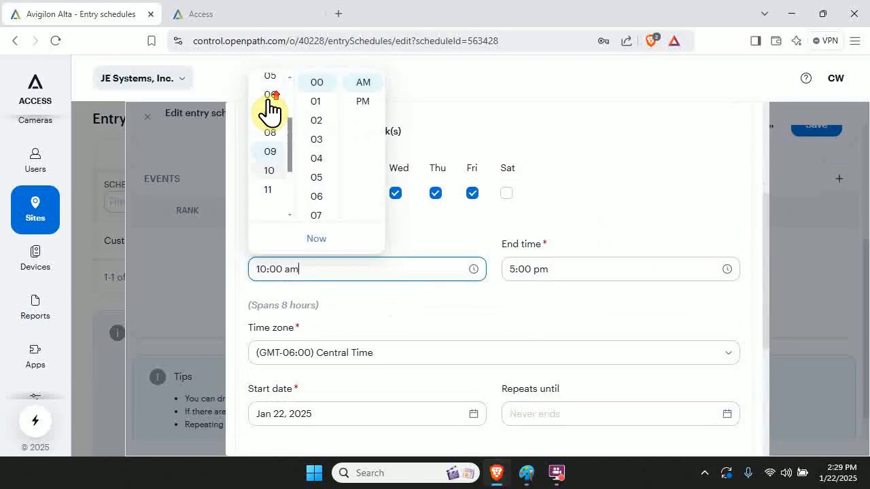
click(272, 135)
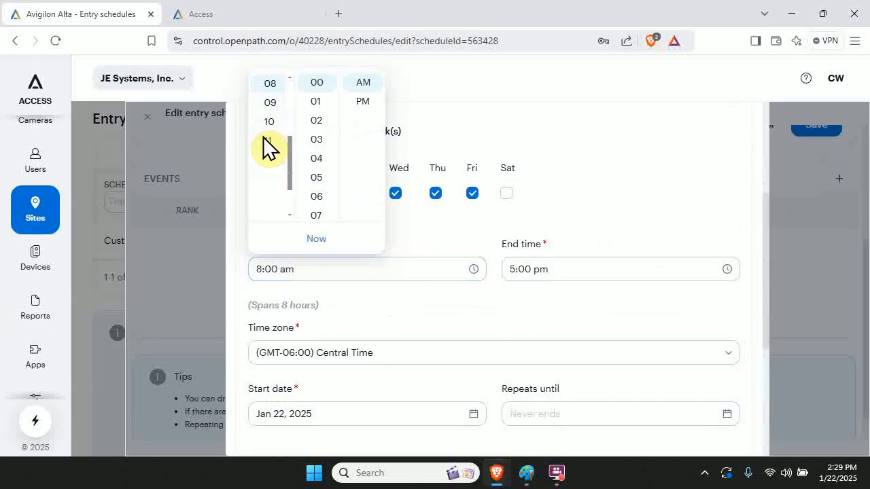
click(365, 301)
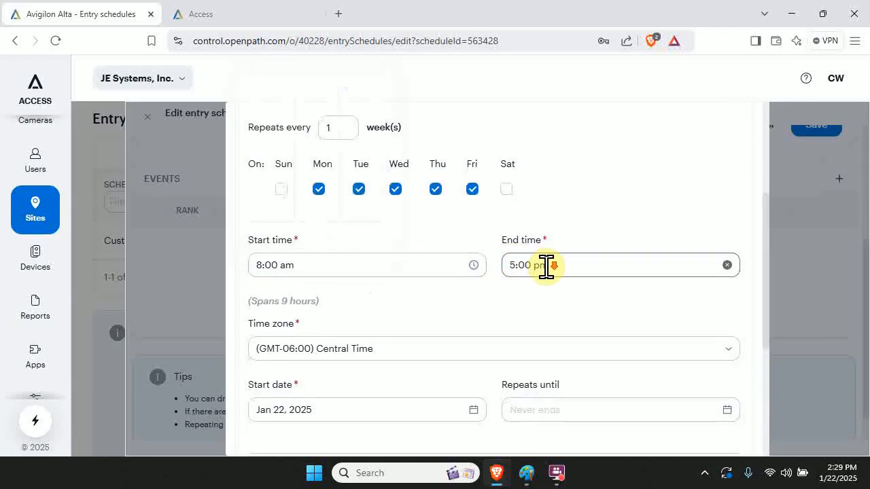
scroll(537, 272, down, 1)
scroll(406, 277, down, 1)
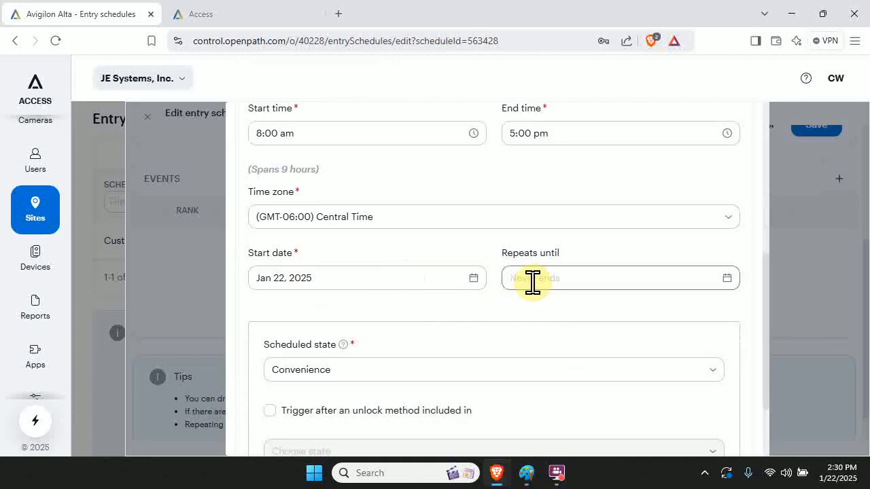
scroll(524, 287, down, 2)
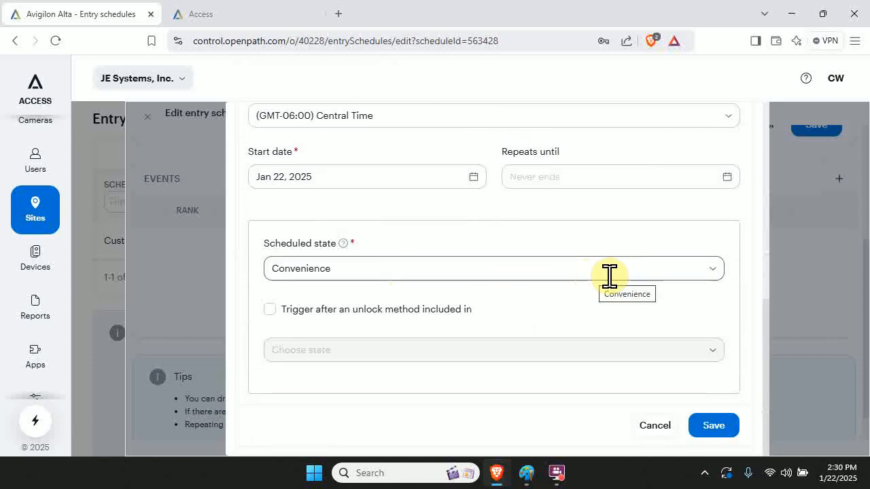
Step: Set the event's scheduled state to Unlocked and save it
click(711, 270)
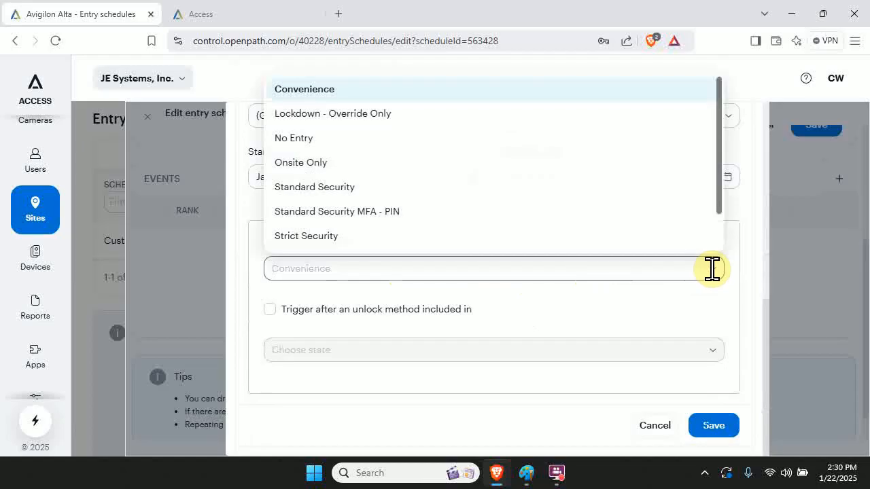
scroll(665, 211, down, 1)
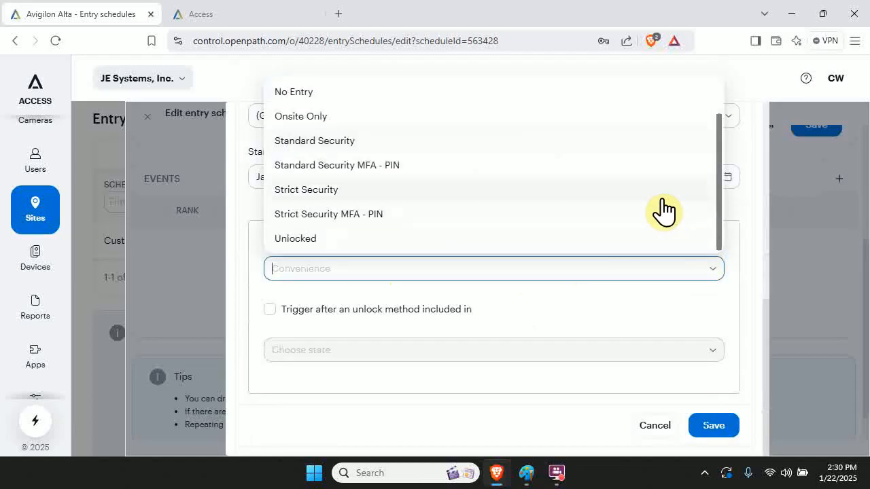
click(391, 242)
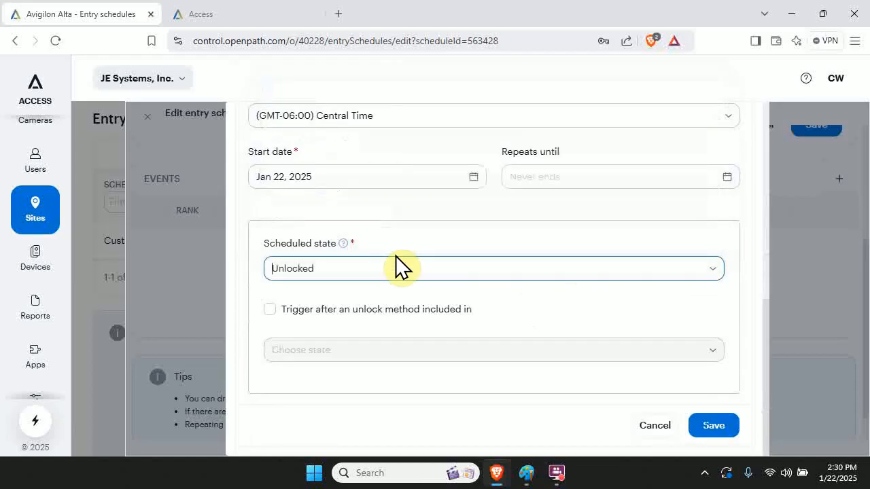
scroll(506, 305, up, 6)
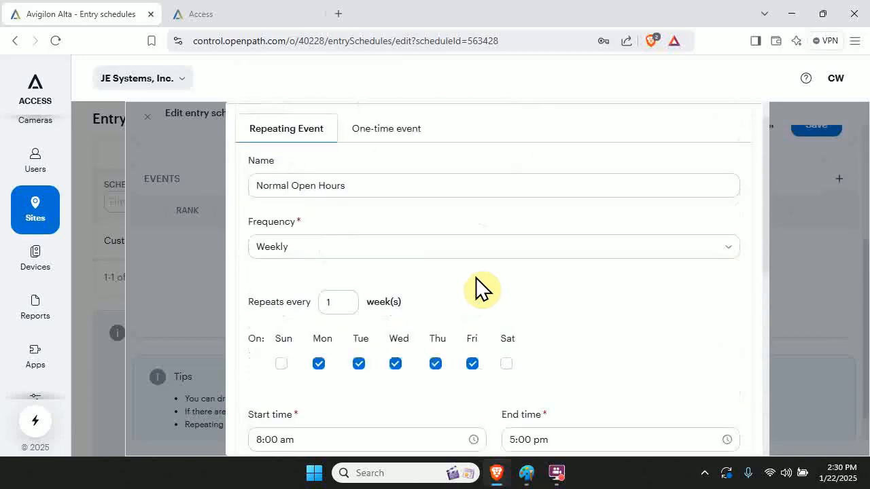
scroll(360, 290, down, 1)
scroll(360, 290, down, 2)
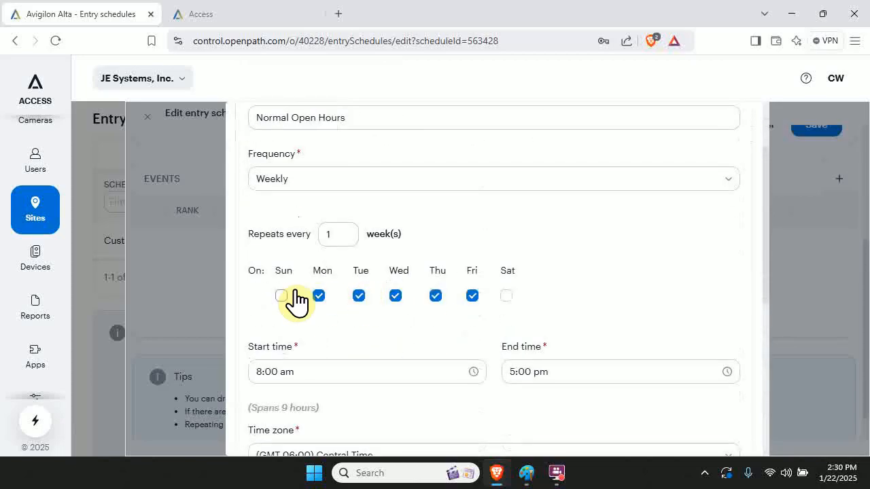
scroll(462, 301, down, 3)
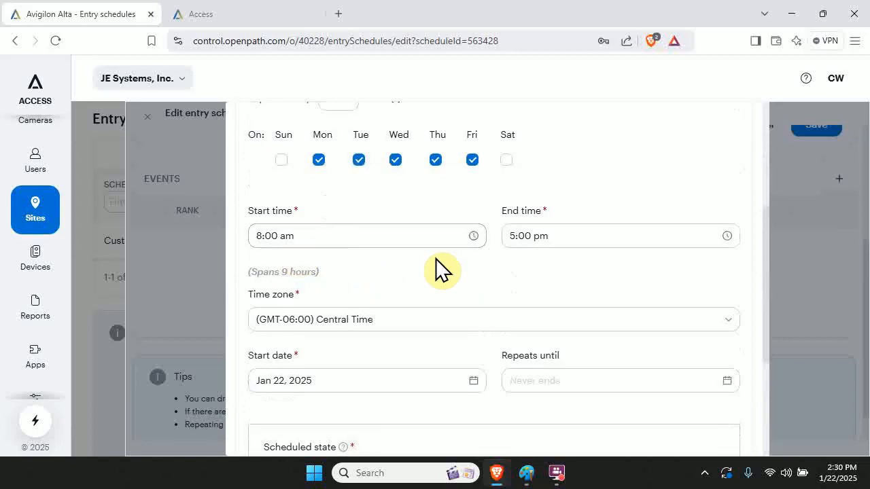
scroll(510, 252, down, 3)
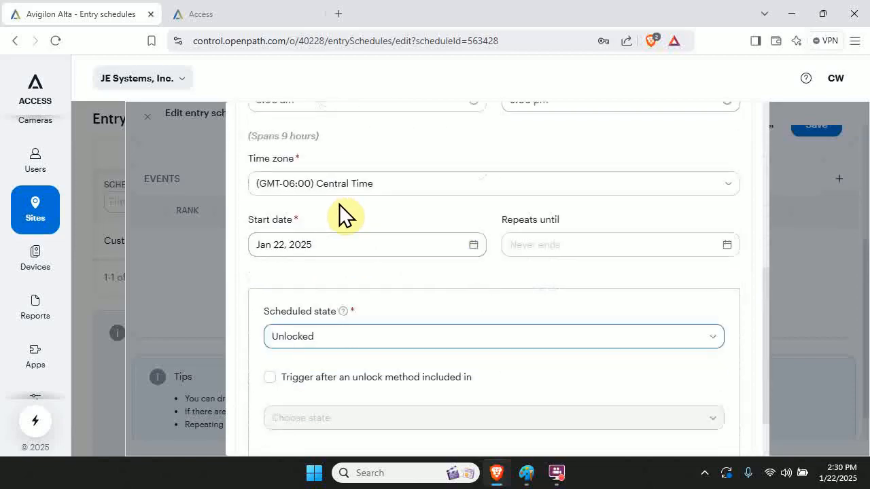
scroll(339, 208, down, 2)
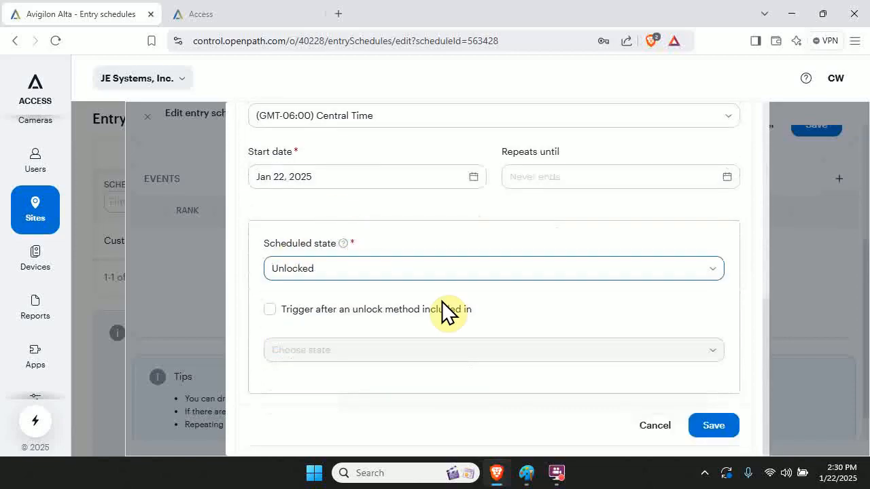
click(704, 428)
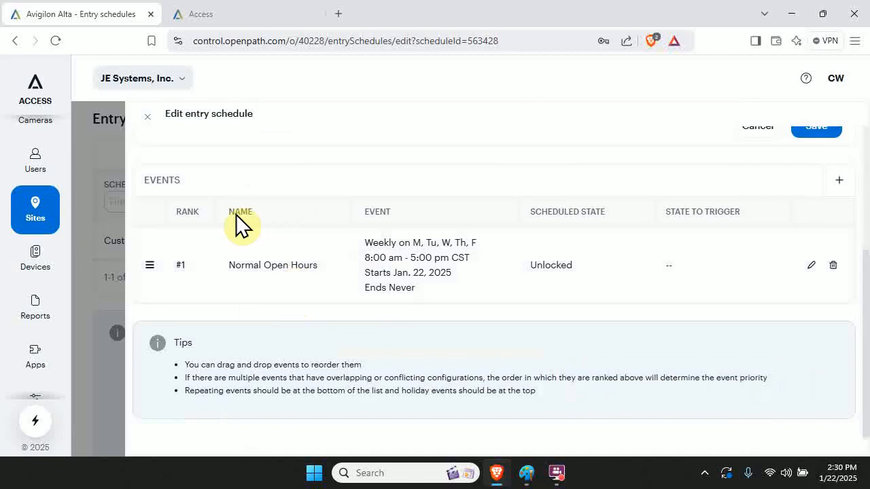
Step: Review the schedule's events and open a second event form, preset to weekly Mon–Fri
scroll(212, 156, up, 1)
scroll(274, 208, up, 2)
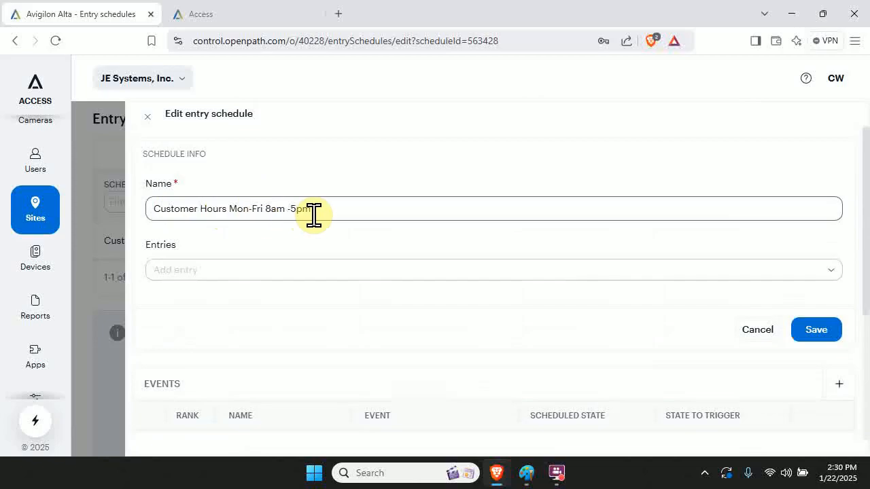
scroll(313, 216, down, 2)
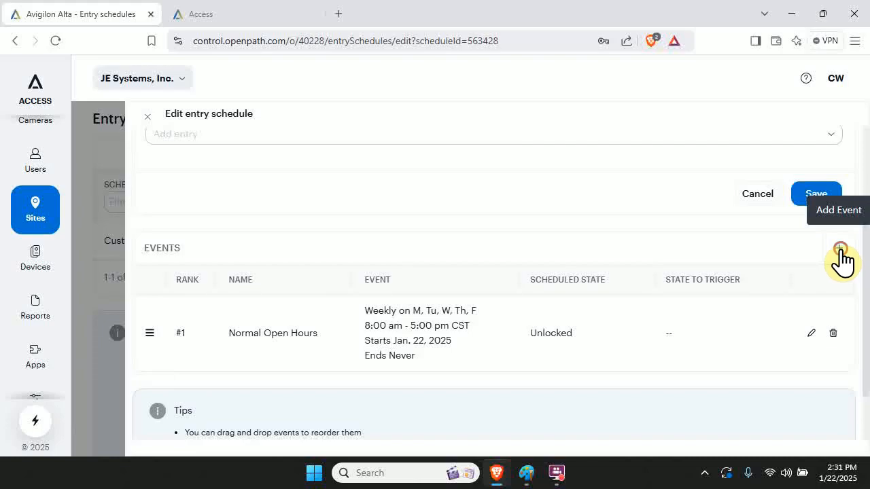
click(839, 253)
Step: Name the new event 'July 4th' and make it repeat annually in July
click(460, 219)
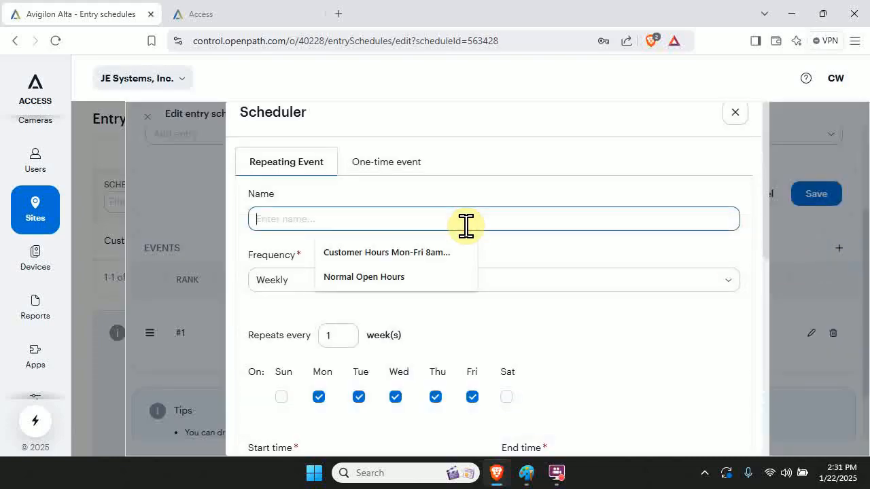
text(July 4th)
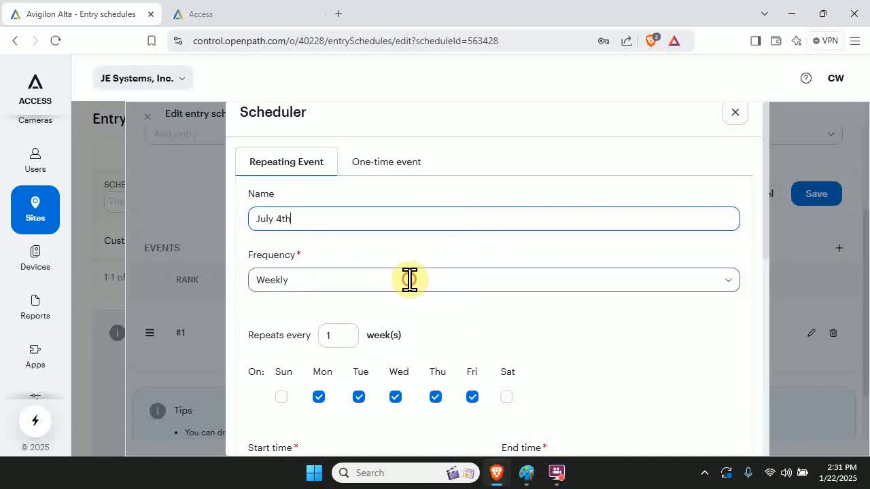
click(409, 279)
click(378, 317)
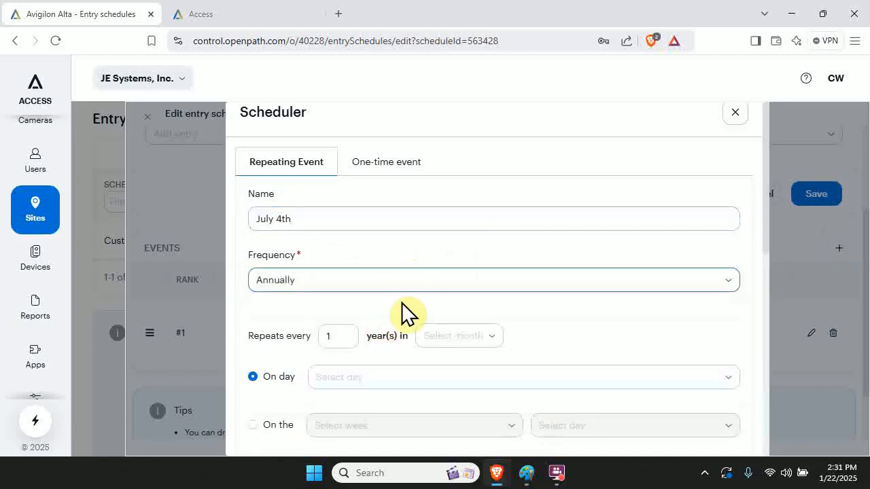
scroll(402, 314, down, 2)
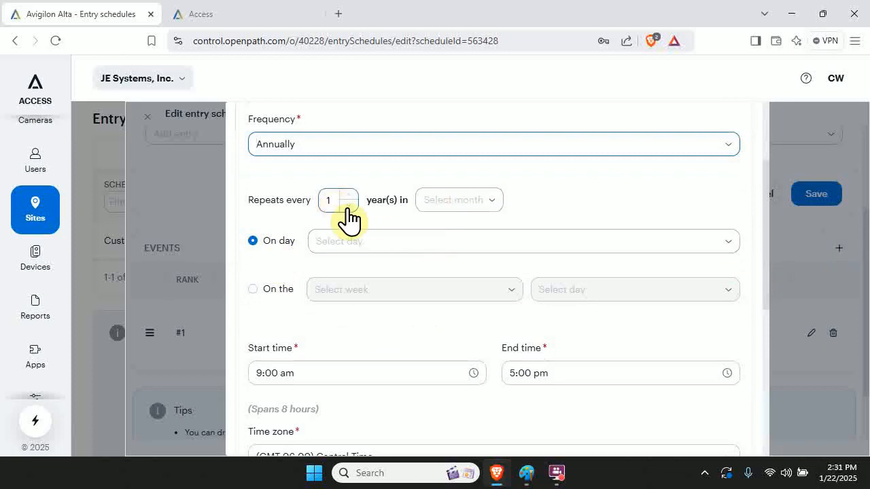
click(432, 202)
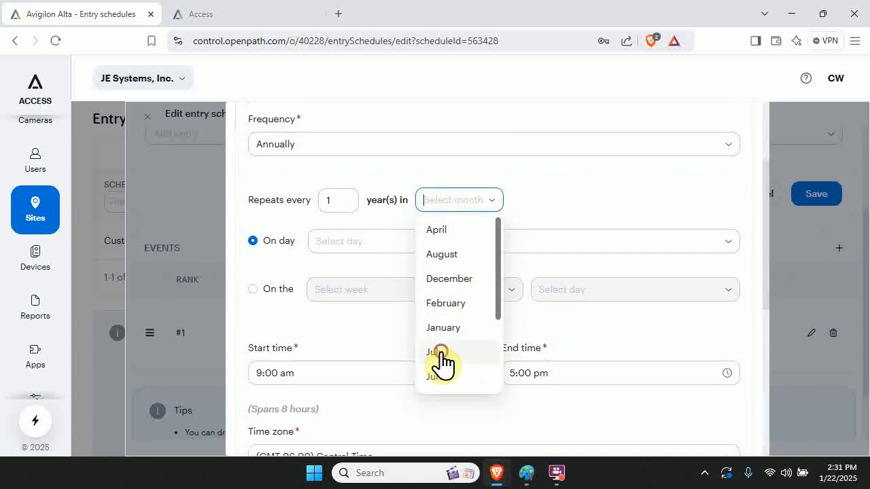
click(442, 360)
Step: Enter 4 as the repeat day and create the event, which saves as July 14th
click(396, 240)
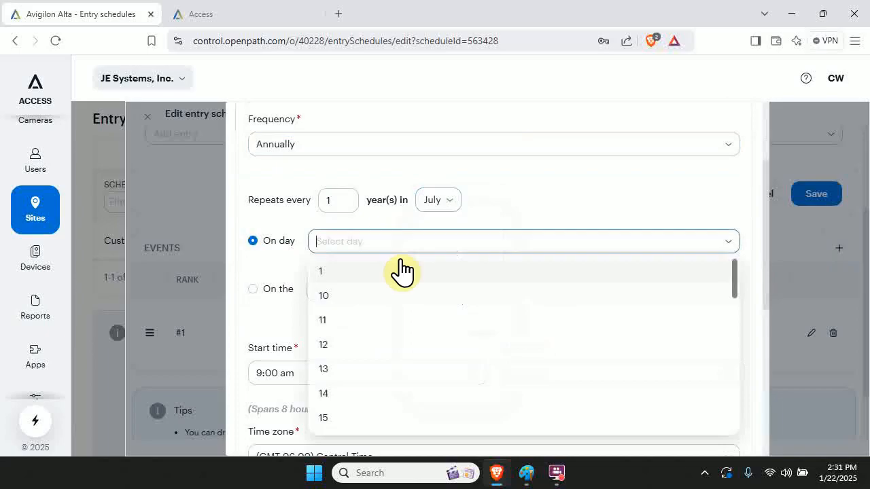
text(4)
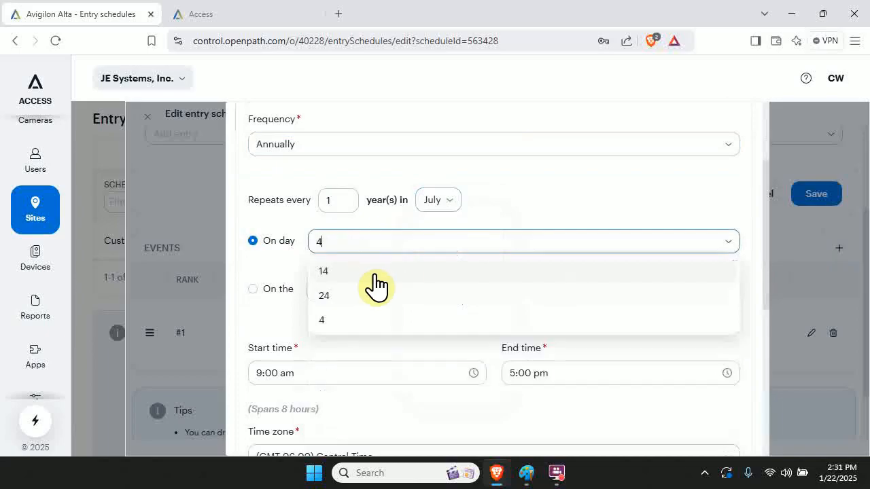
key(Return)
click(335, 249)
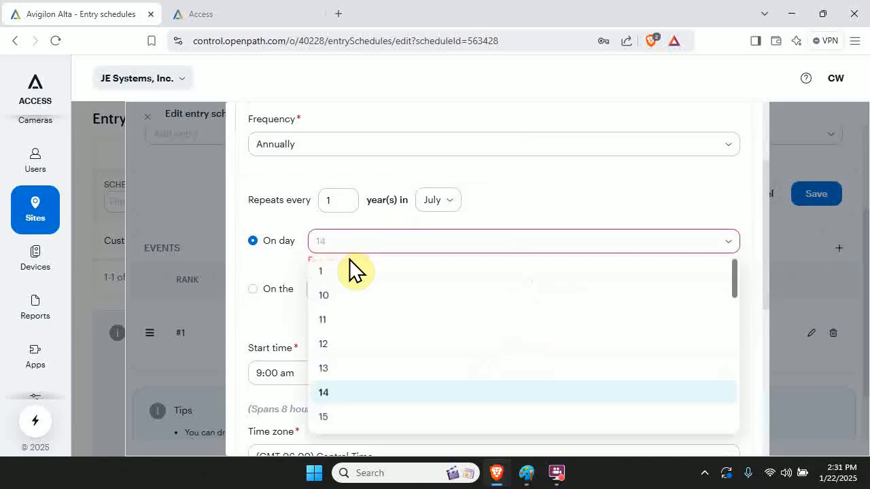
text(4)
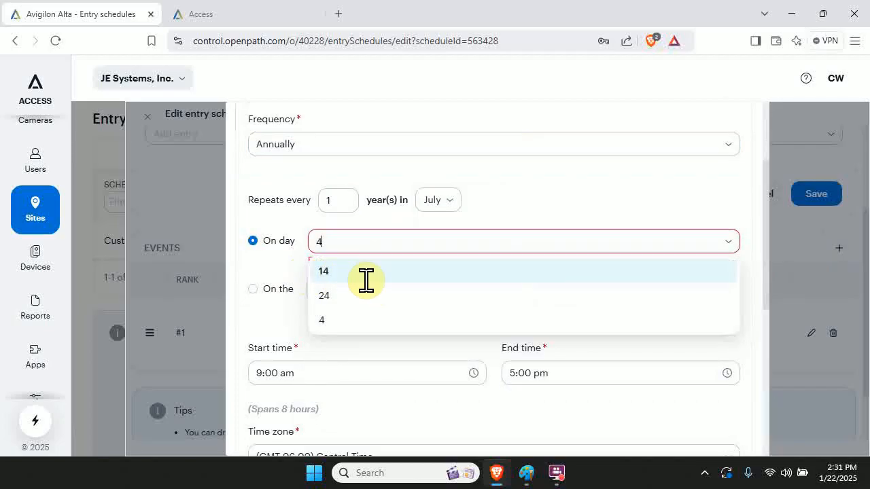
key(Return)
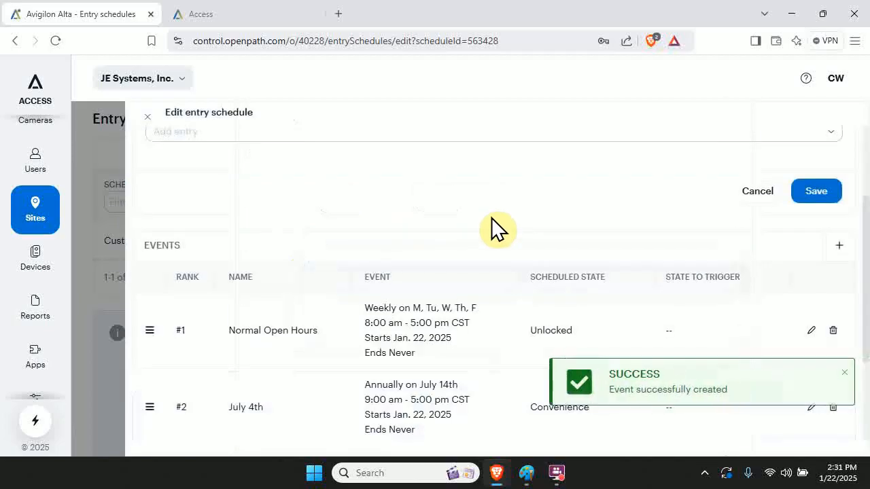
scroll(484, 225, up, 2)
scroll(484, 225, down, 1)
scroll(484, 225, down, 3)
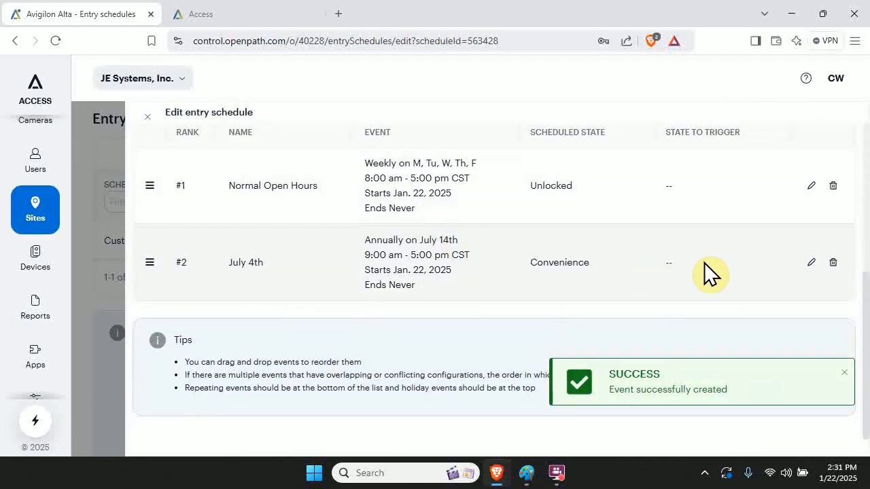
Step: Reopen the July 4th event and try typing 4 into its On day field
click(809, 264)
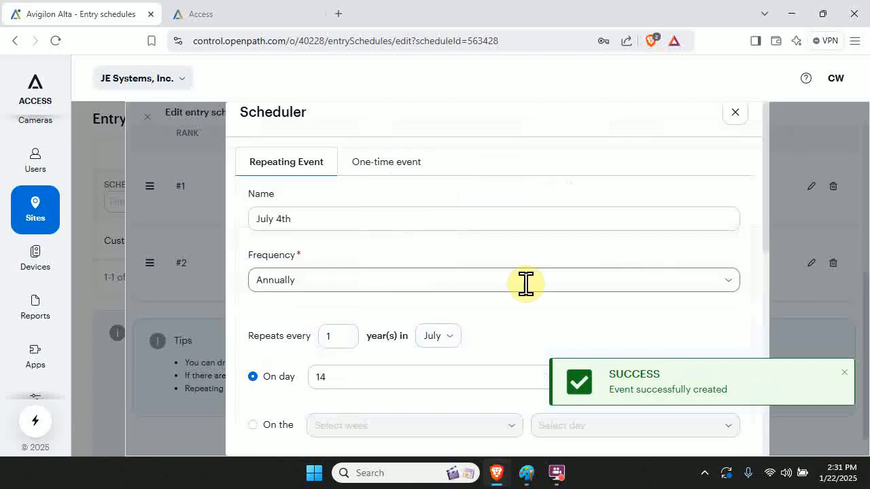
scroll(526, 283, down, 3)
click(383, 173)
click(388, 176)
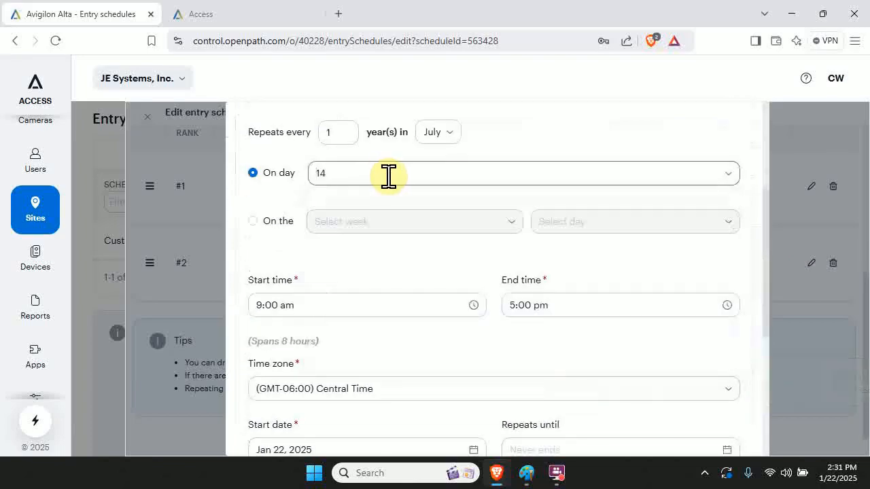
text(4)
key(Return)
click(388, 176)
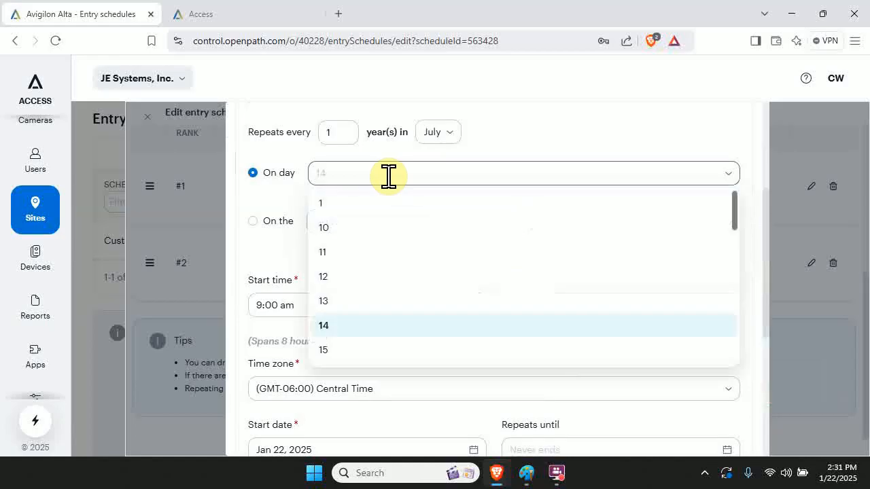
text(4)
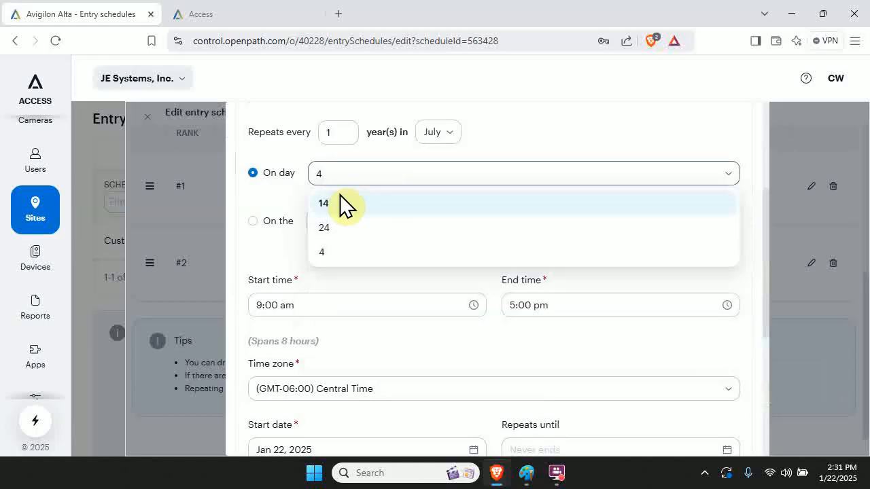
key(Return)
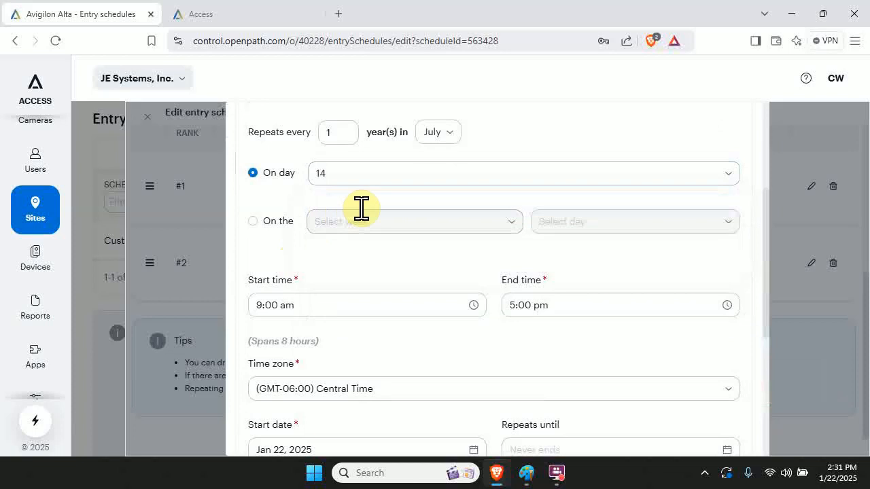
Step: Pick day 4 from the full On day list, replacing 14
click(722, 182)
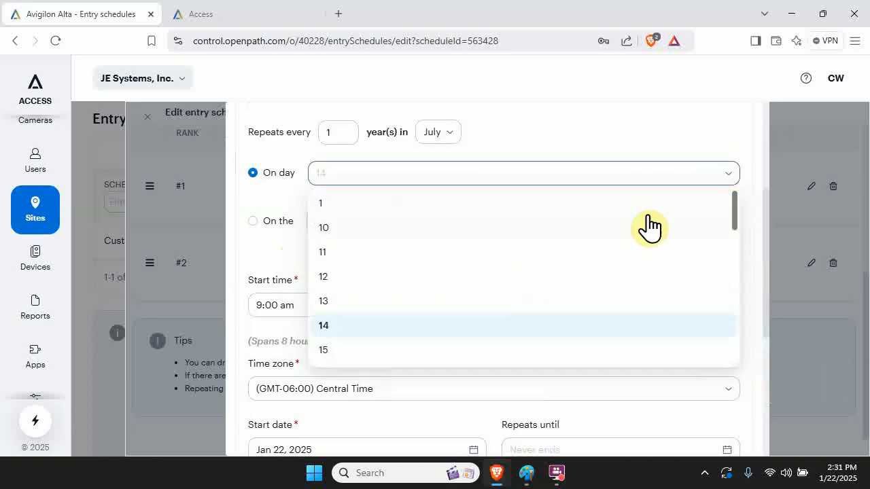
scroll(510, 280, down, 3)
scroll(506, 280, down, 1)
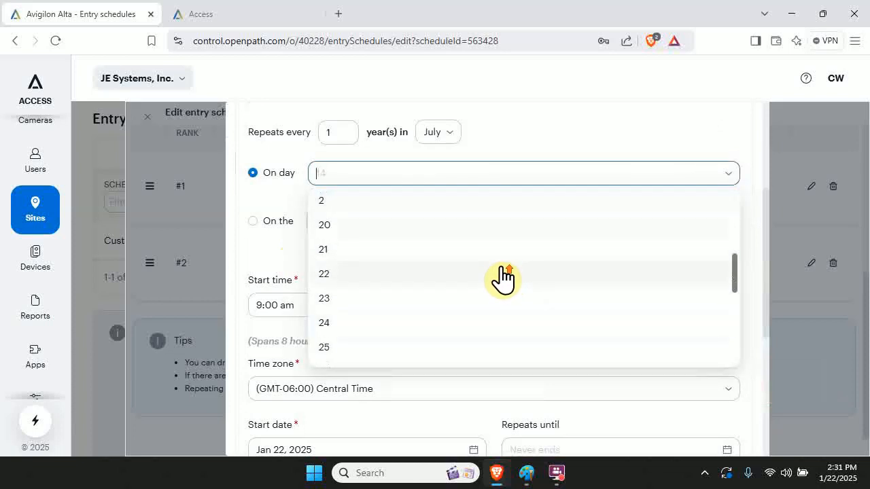
scroll(503, 277, up, 4)
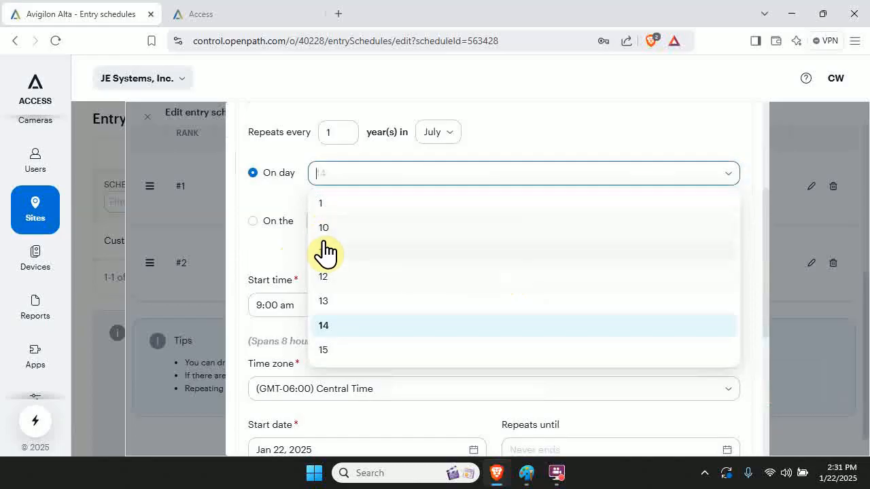
scroll(326, 241, down, 8)
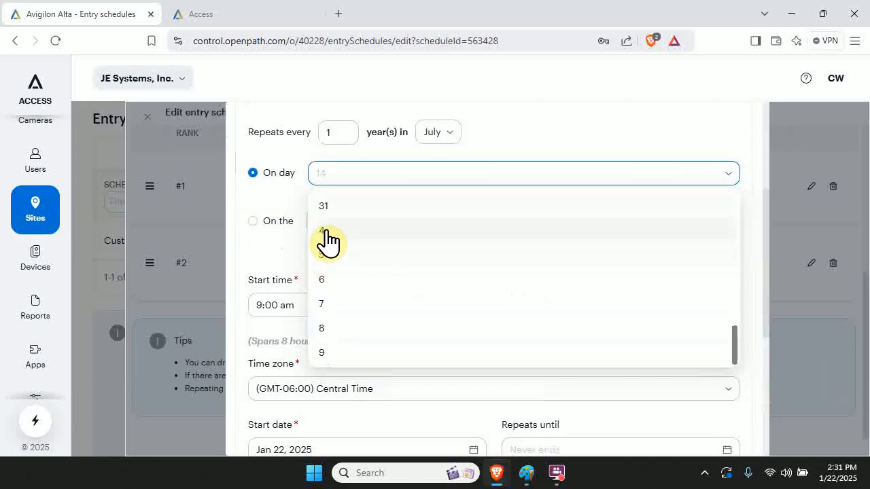
click(326, 231)
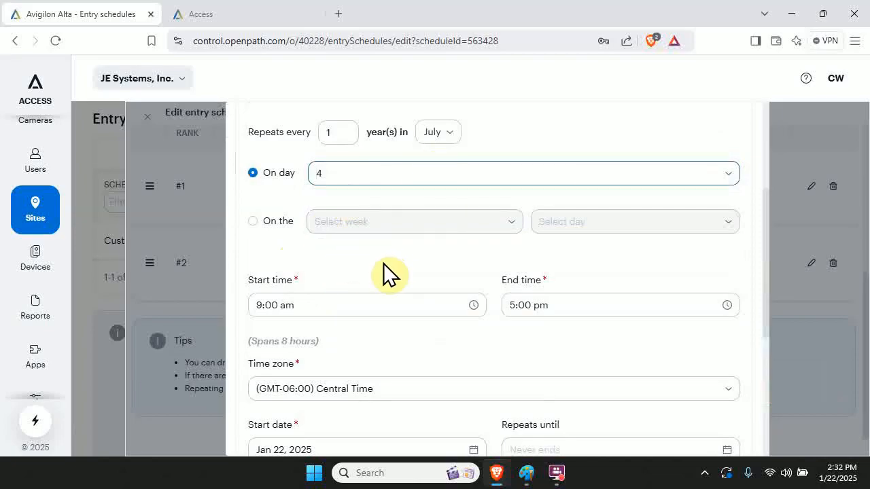
Step: Change the July 4th event's start time to 12:00 am
click(471, 303)
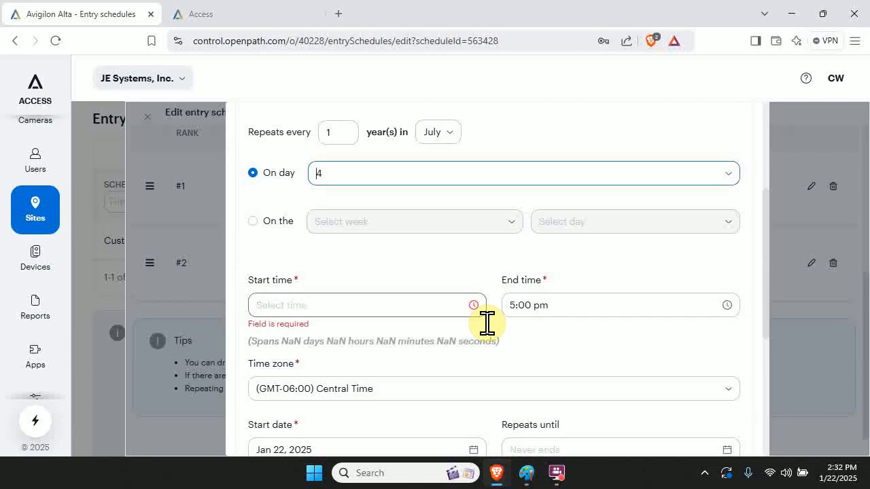
click(438, 305)
scroll(294, 221, up, 5)
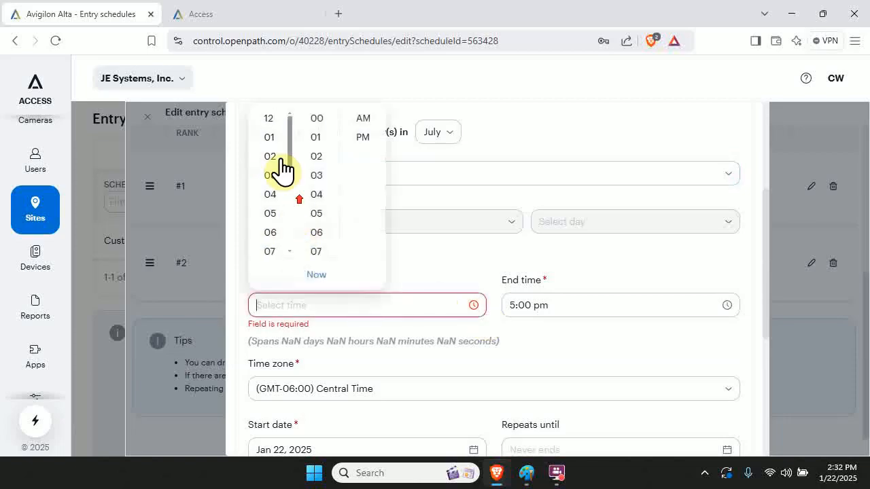
click(269, 119)
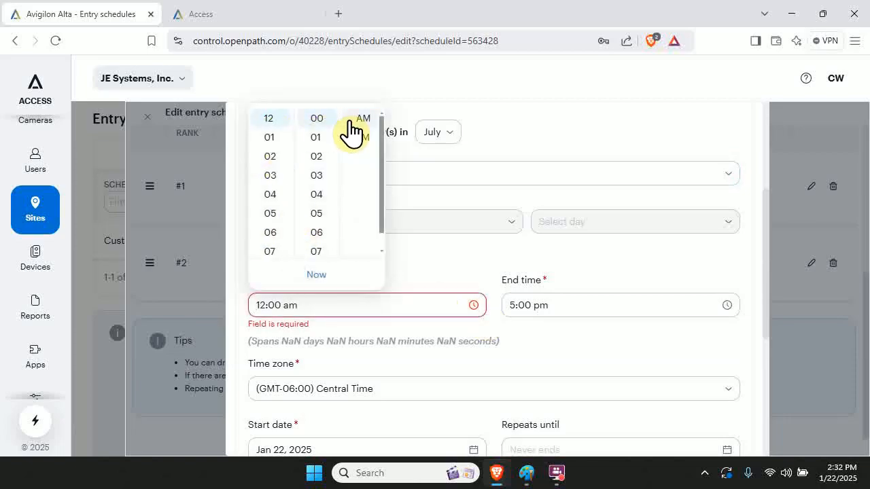
Step: Set the event's end time to 11:59 pm
click(584, 305)
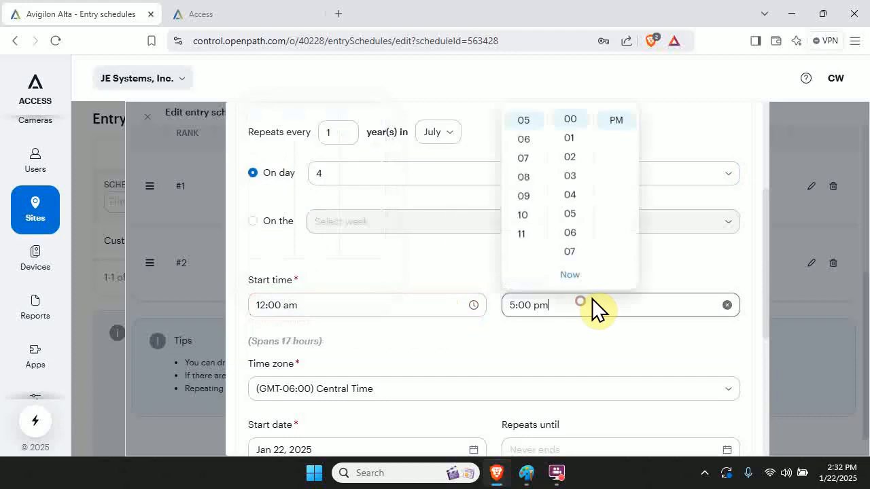
click(568, 233)
click(522, 234)
scroll(573, 243, down, 8)
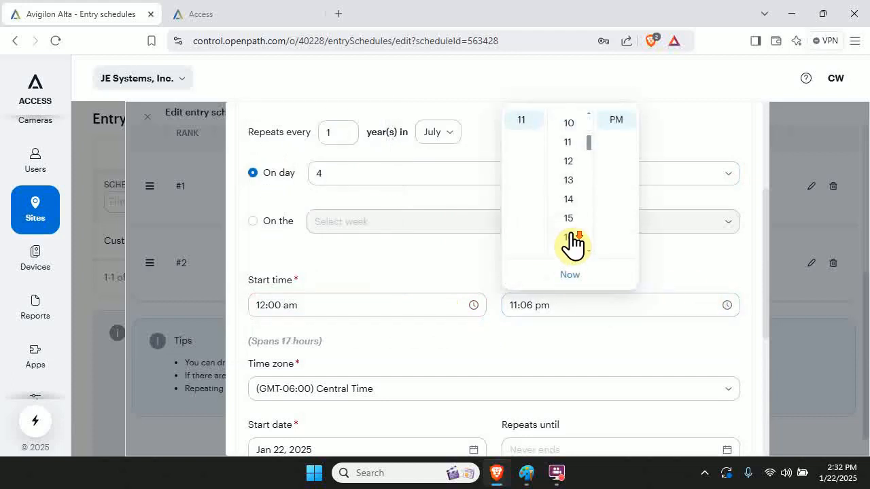
scroll(573, 237, down, 6)
click(568, 201)
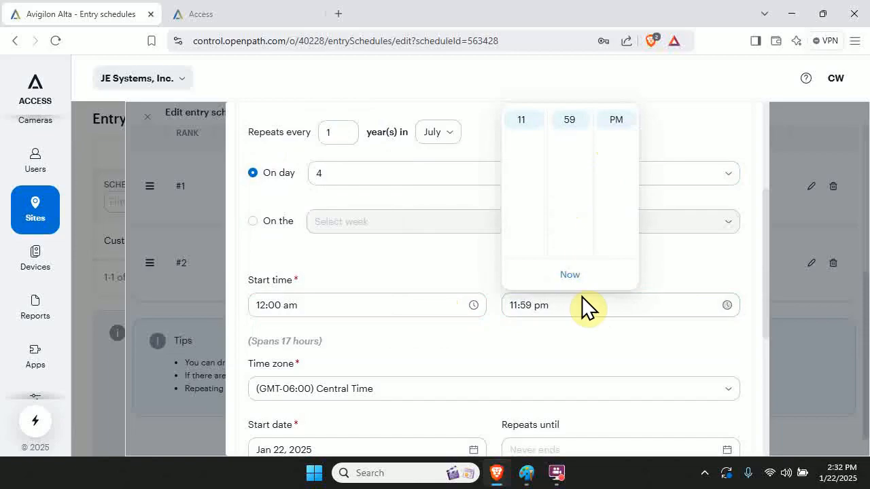
click(584, 336)
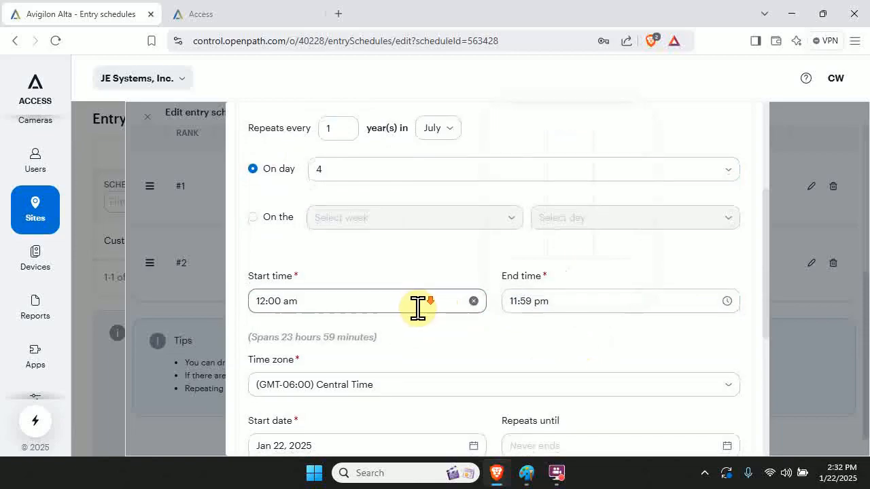
Step: Save the edited all-day July 4th event
scroll(421, 309, down, 4)
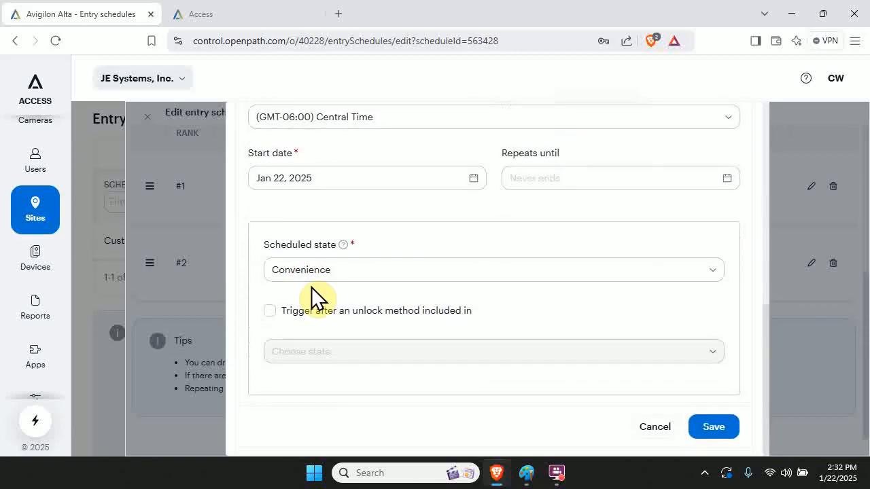
scroll(397, 289, up, 2)
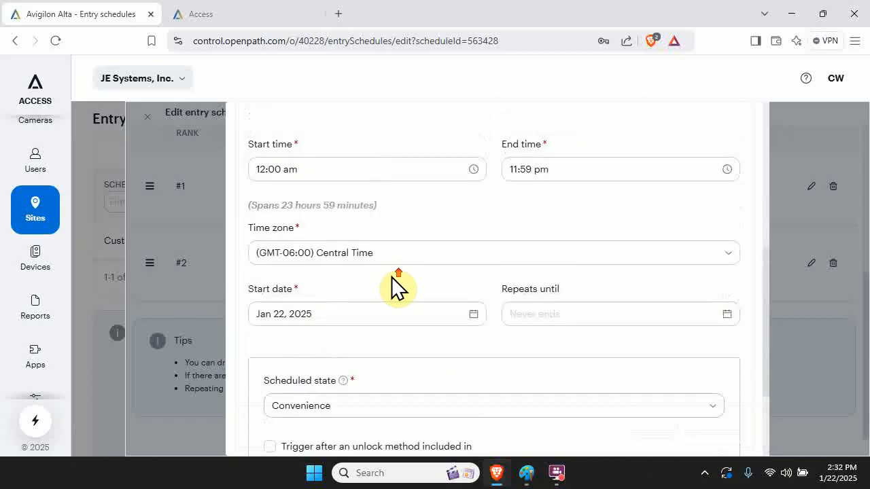
scroll(400, 280, up, 5)
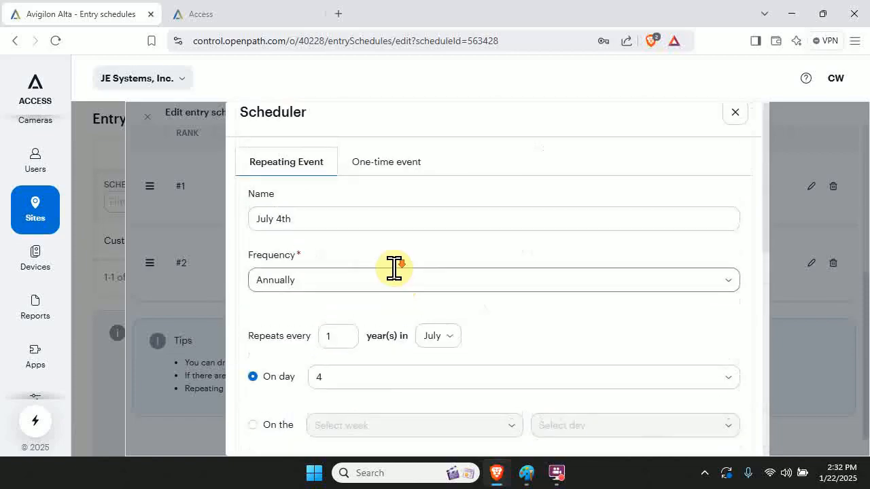
scroll(395, 268, down, 5)
scroll(396, 268, down, 3)
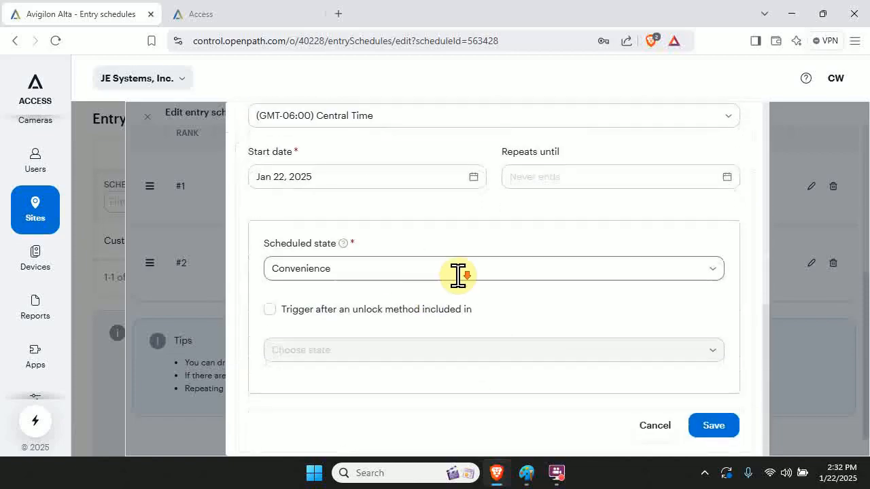
click(705, 428)
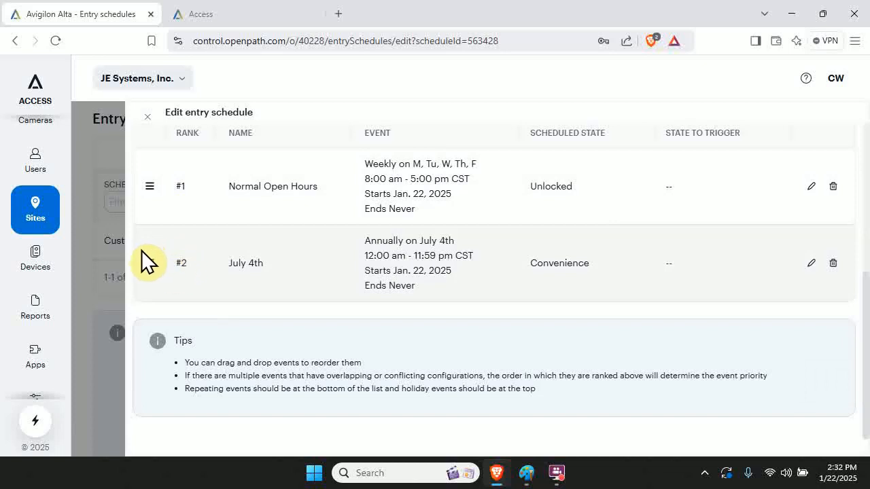
Step: Drag the July 4th event above Normal Open Hours so it ranks #1
click(143, 275)
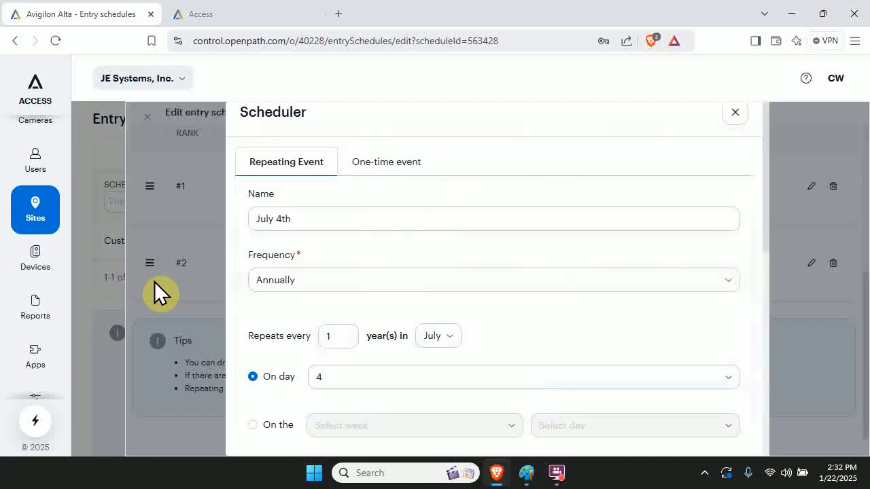
click(732, 114)
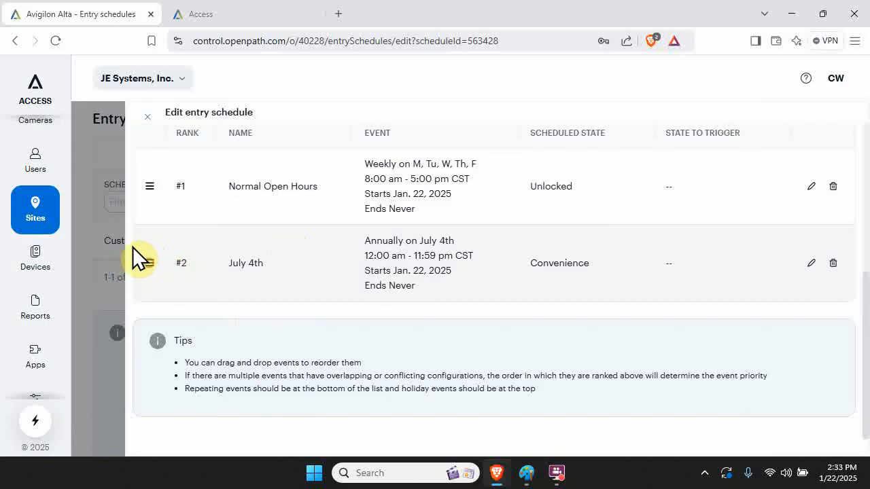
drag(133, 247, 133, 162)
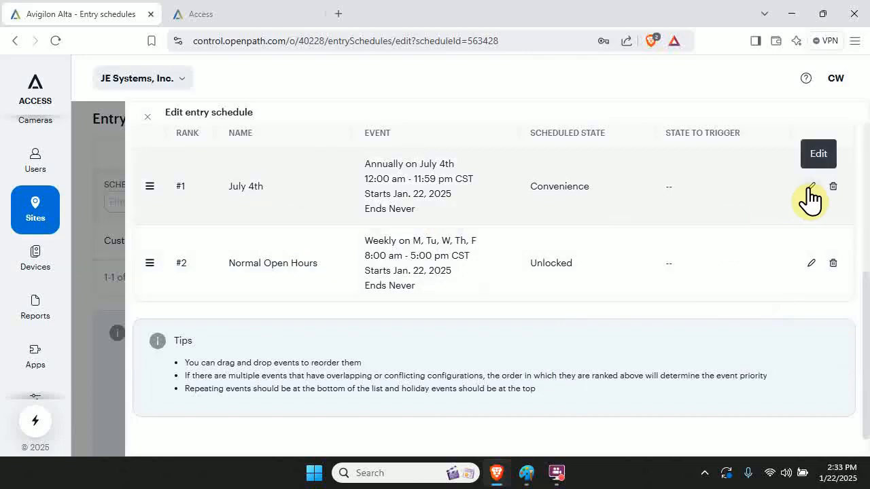
click(810, 188)
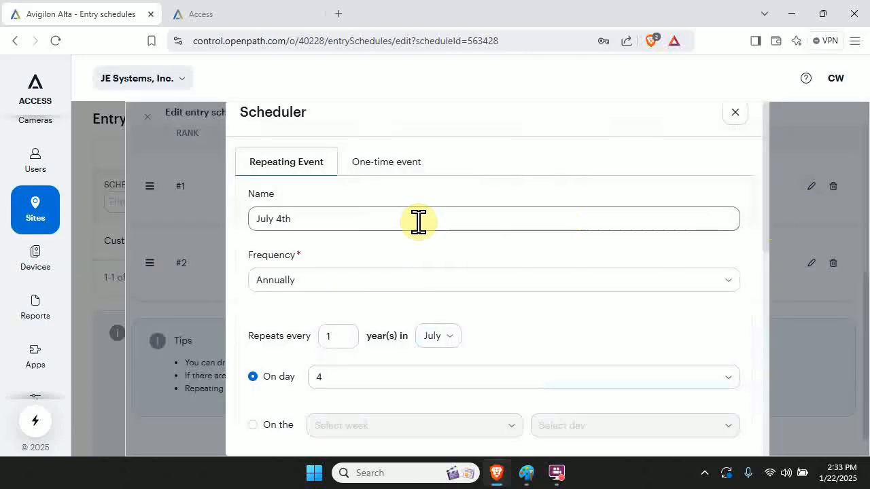
scroll(382, 206, down, 2)
scroll(382, 204, down, 1)
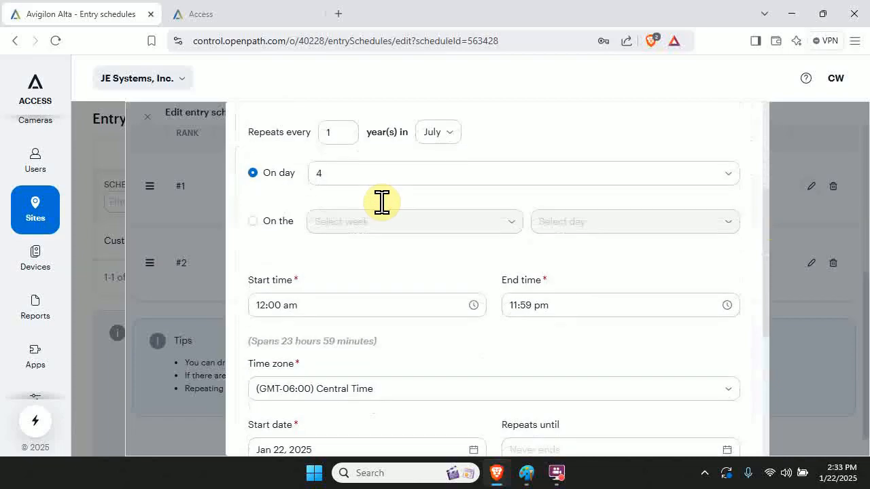
scroll(378, 202, up, 1)
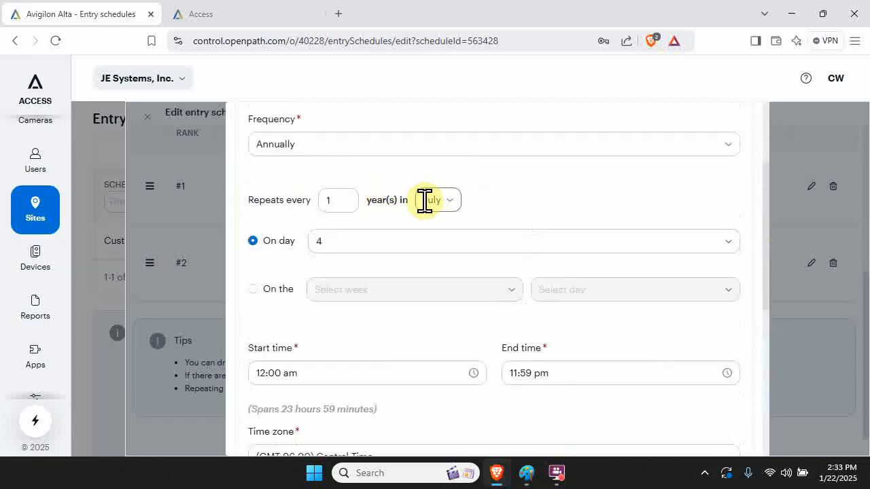
click(441, 199)
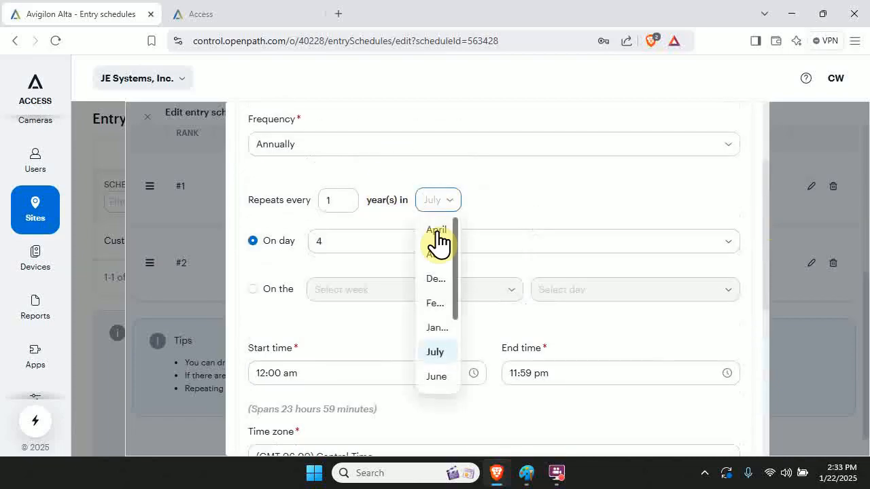
scroll(442, 285, down, 2)
click(441, 332)
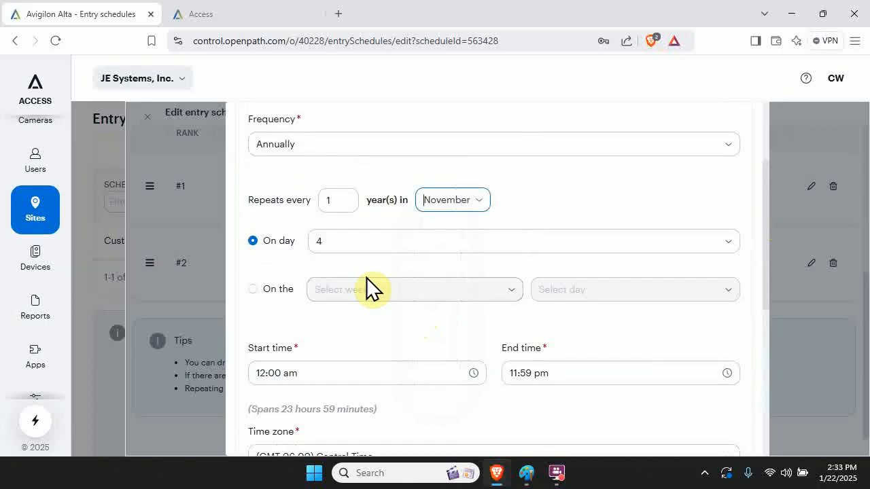
click(336, 243)
click(334, 243)
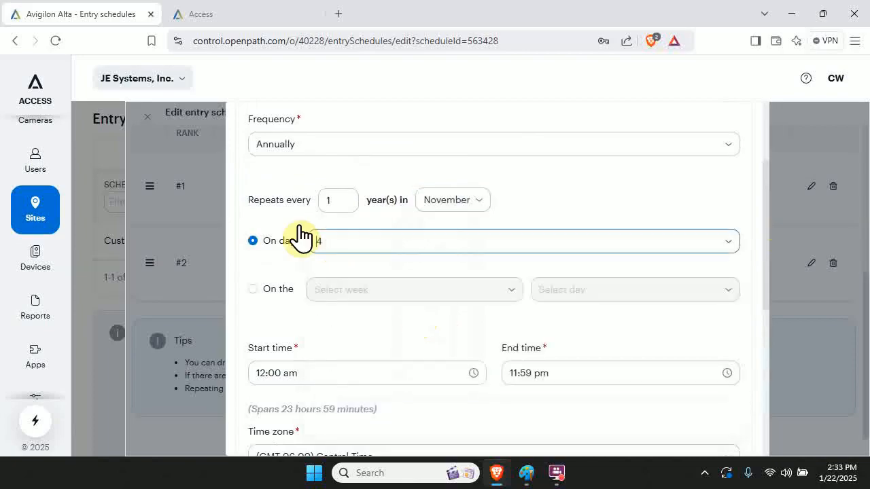
click(252, 289)
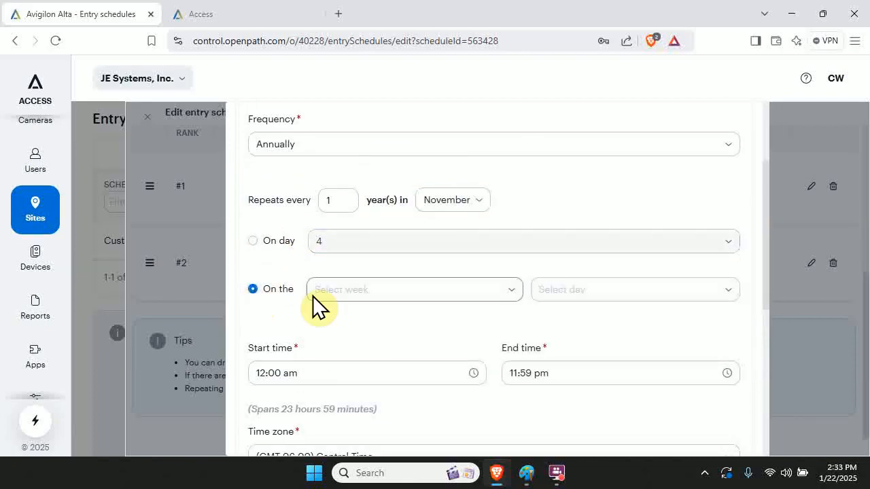
click(408, 290)
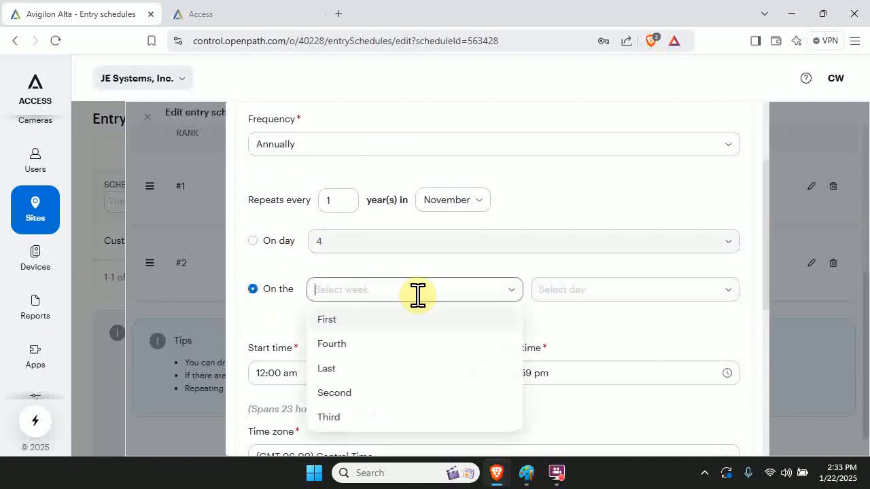
click(381, 416)
click(554, 291)
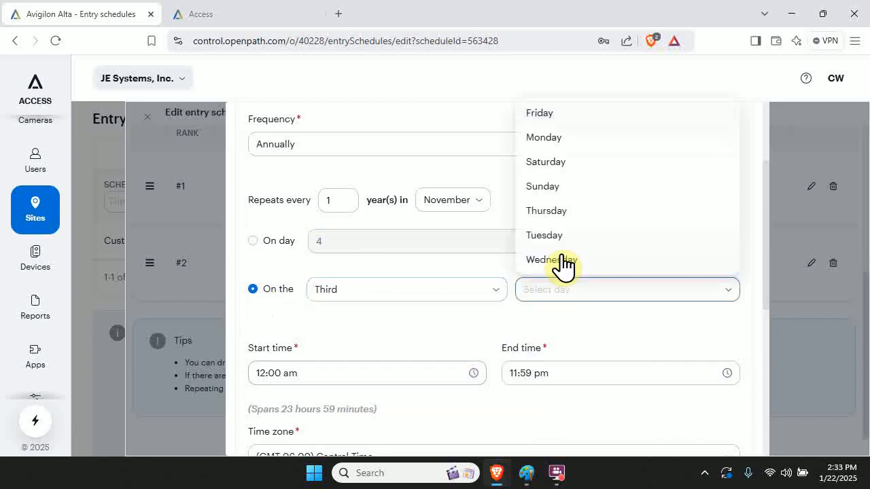
click(554, 212)
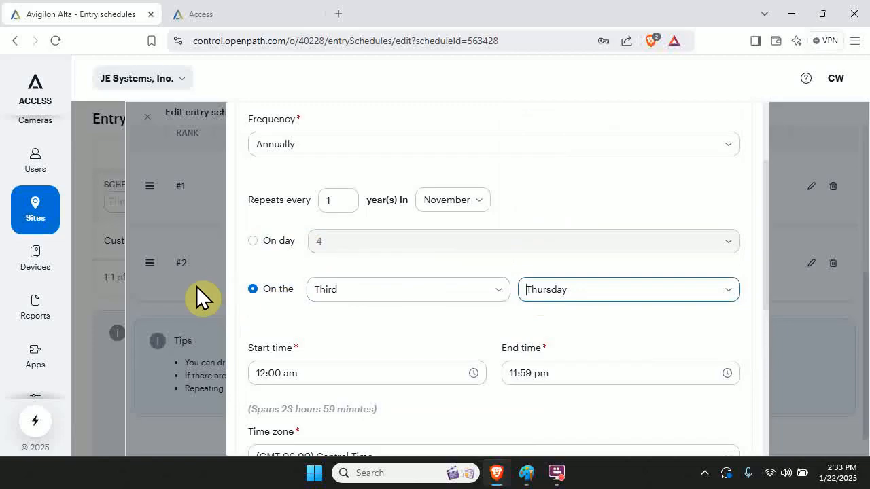
click(779, 294)
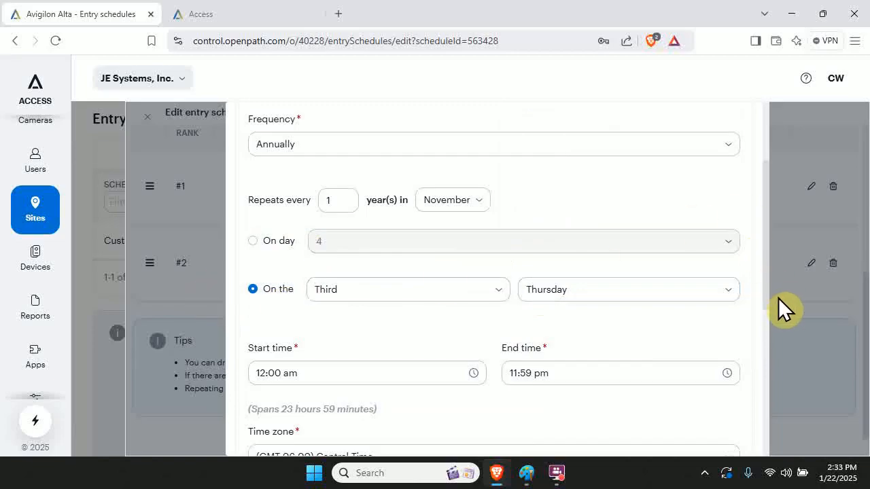
scroll(768, 299, down, 2)
scroll(765, 305, up, 4)
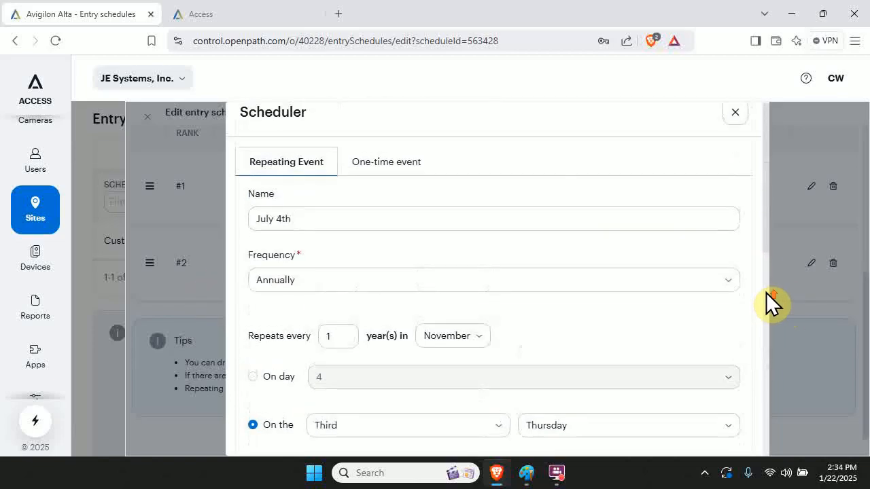
click(735, 112)
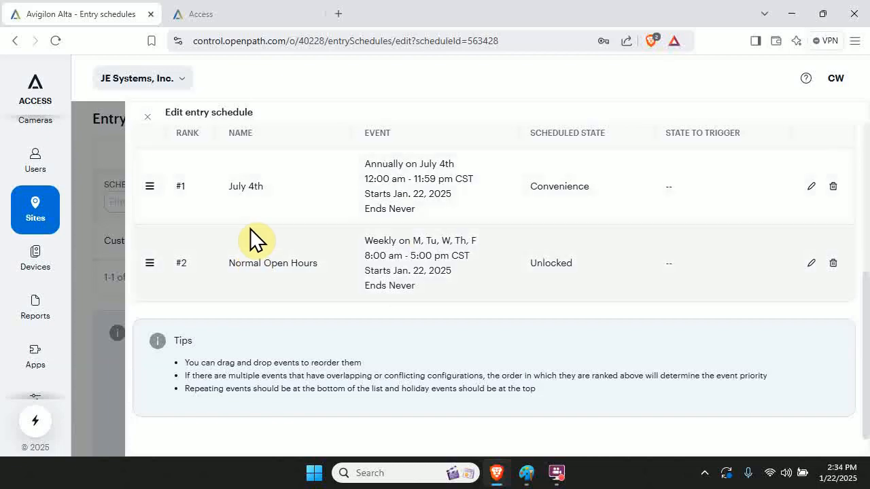
scroll(315, 248, up, 1)
scroll(317, 251, up, 3)
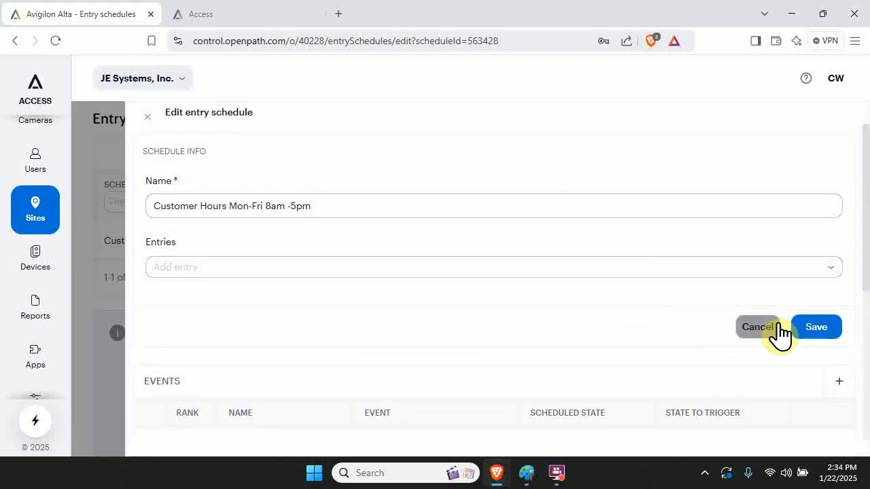
click(814, 330)
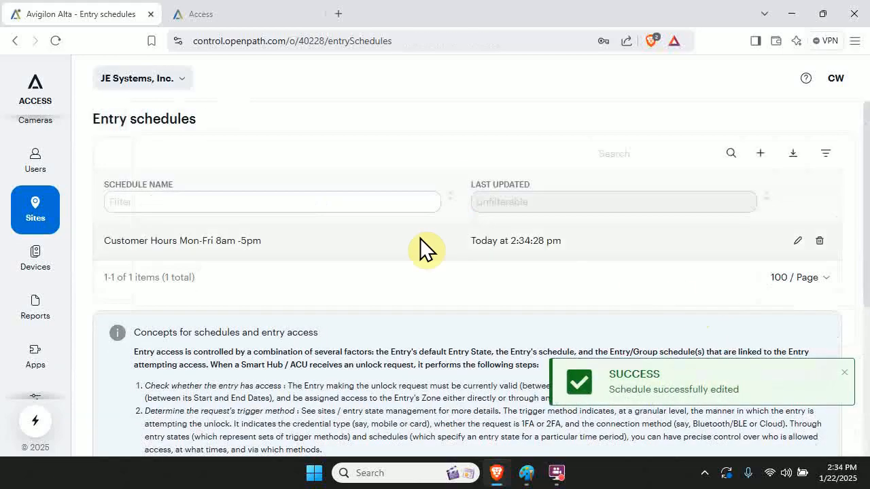
mouse_move(38, 219)
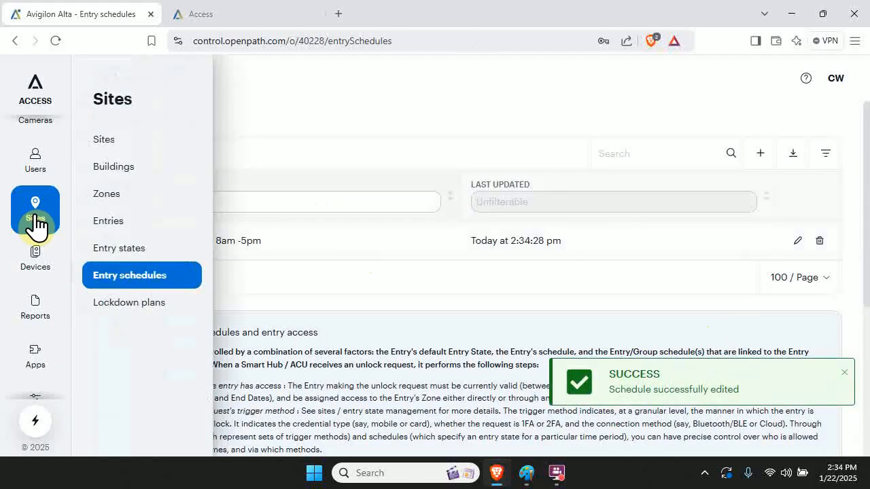
click(122, 224)
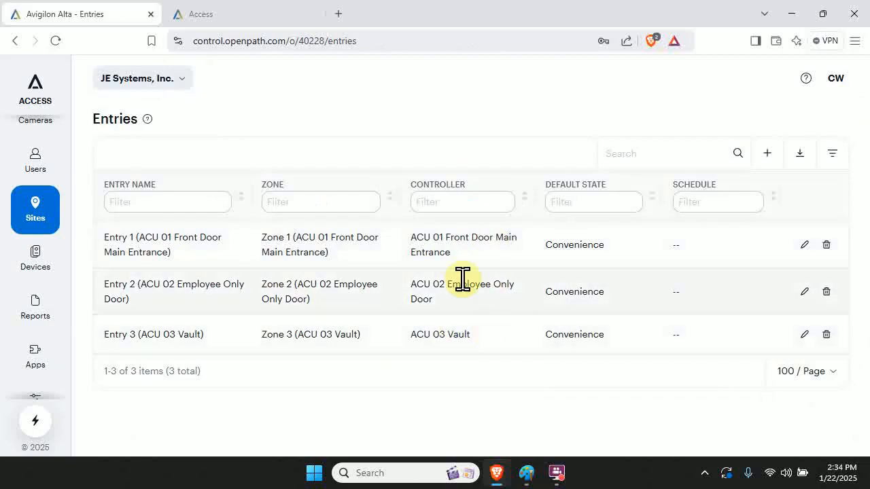
Step: Assign Entry 1 (Front Door Main Entrance) the Customer Hours Mon-Fri 8am -5pm schedule and save
click(805, 245)
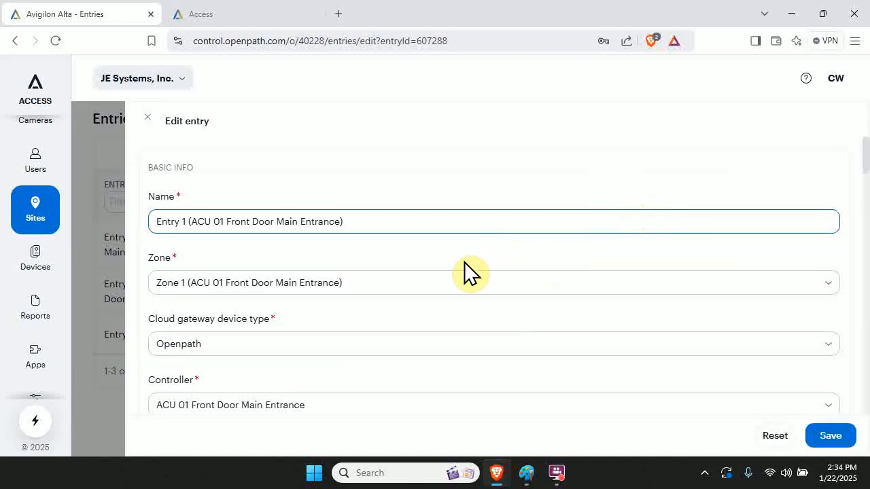
scroll(469, 258, down, 4)
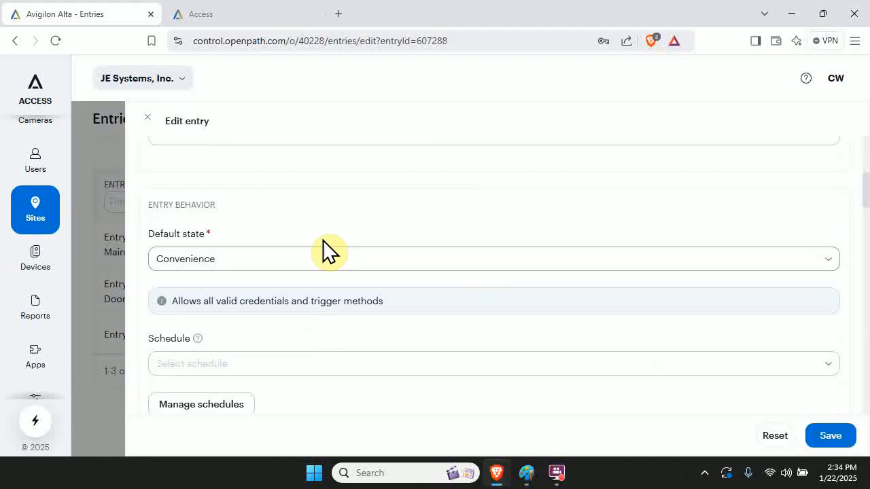
scroll(336, 253, down, 1)
scroll(354, 238, down, 1)
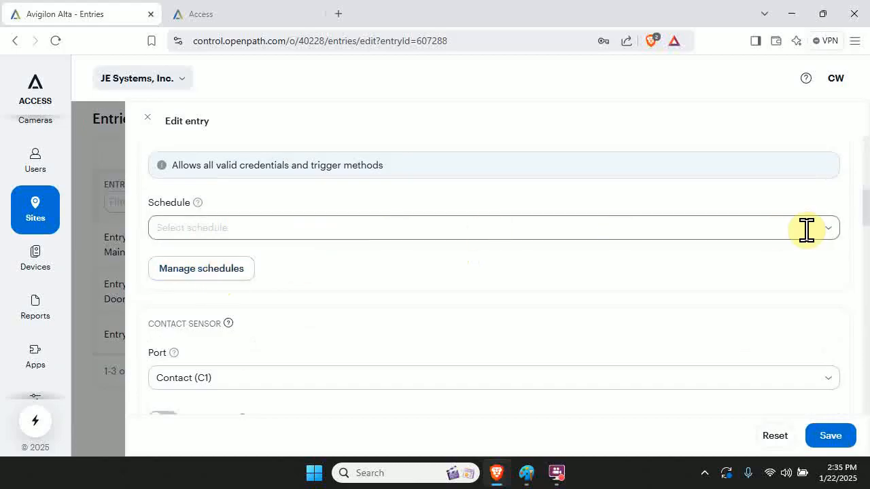
click(828, 227)
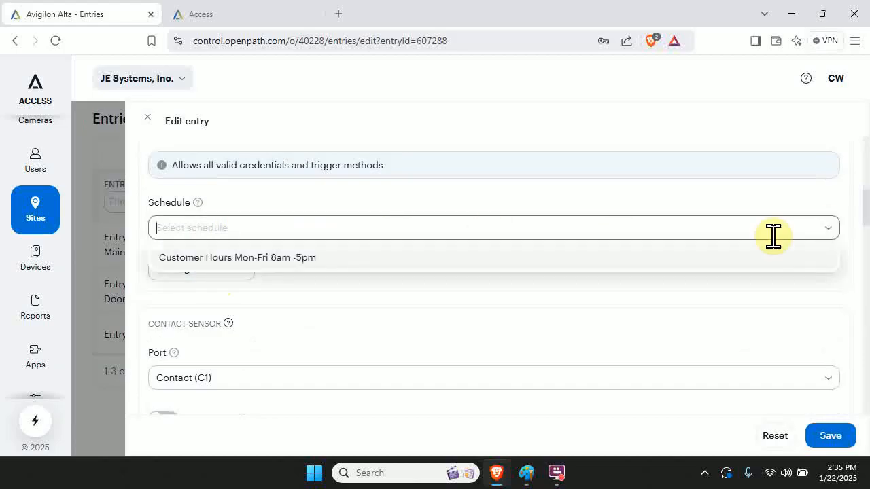
click(311, 258)
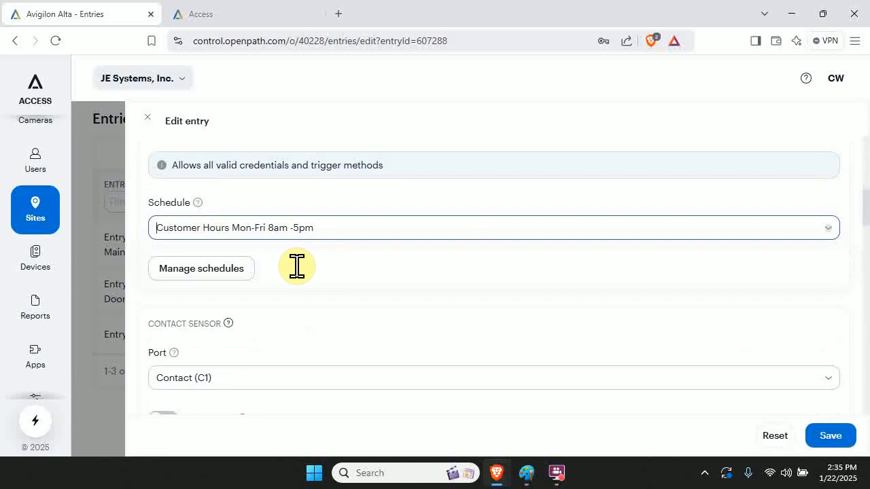
click(821, 433)
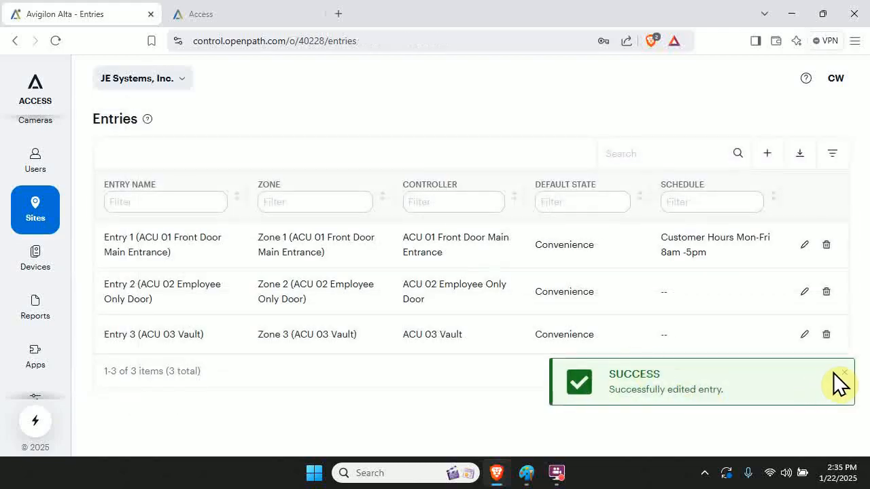
click(844, 374)
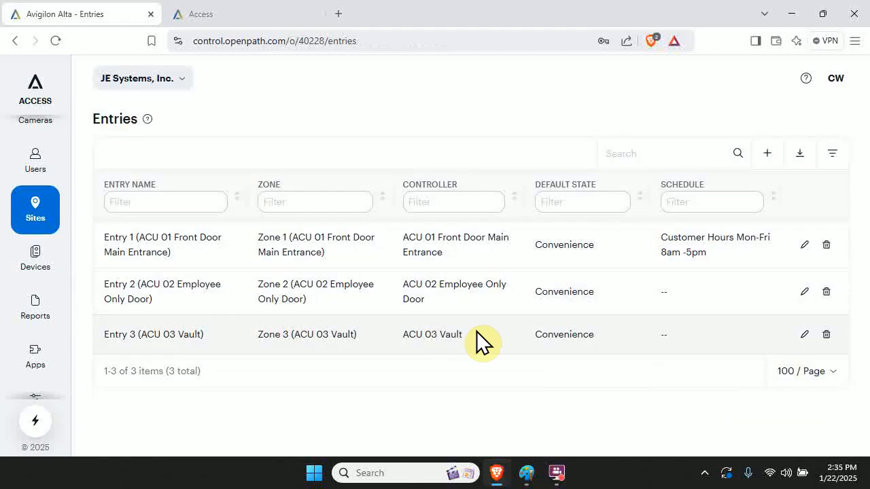
Step: Go to the User schedules page under Users, which shows no schedules yet
mouse_move(58, 263)
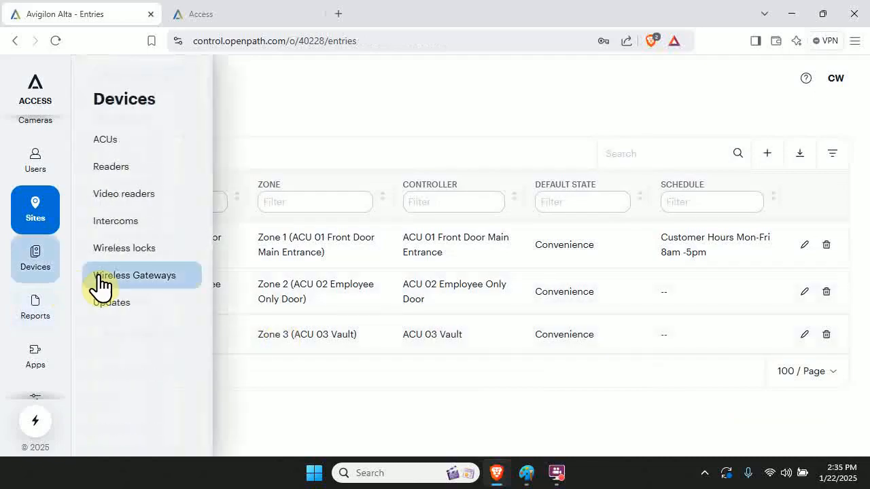
mouse_move(41, 224)
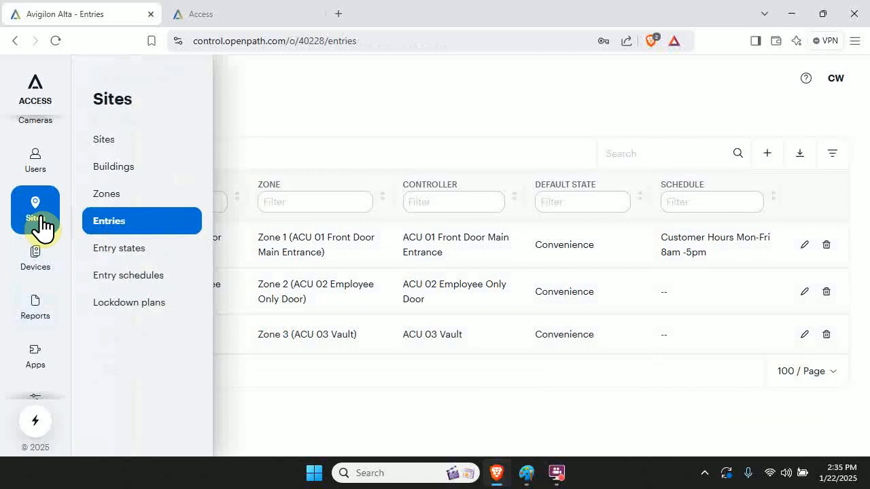
scroll(41, 224, up, 1)
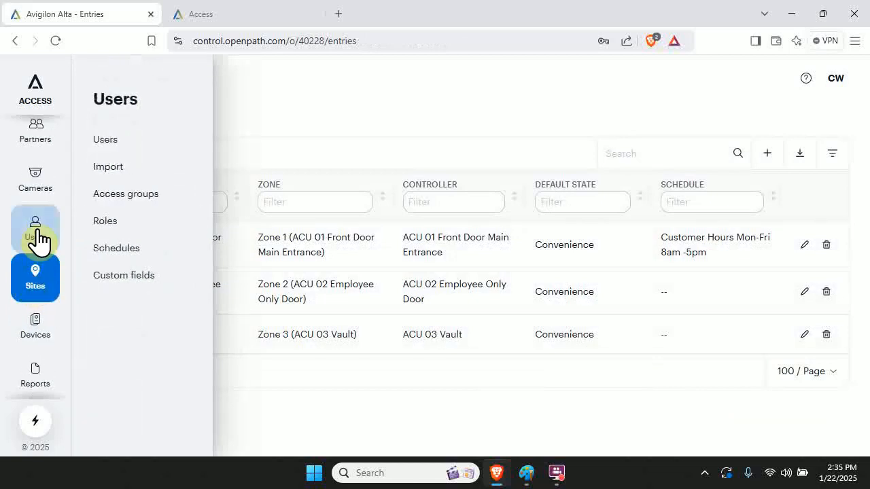
click(110, 250)
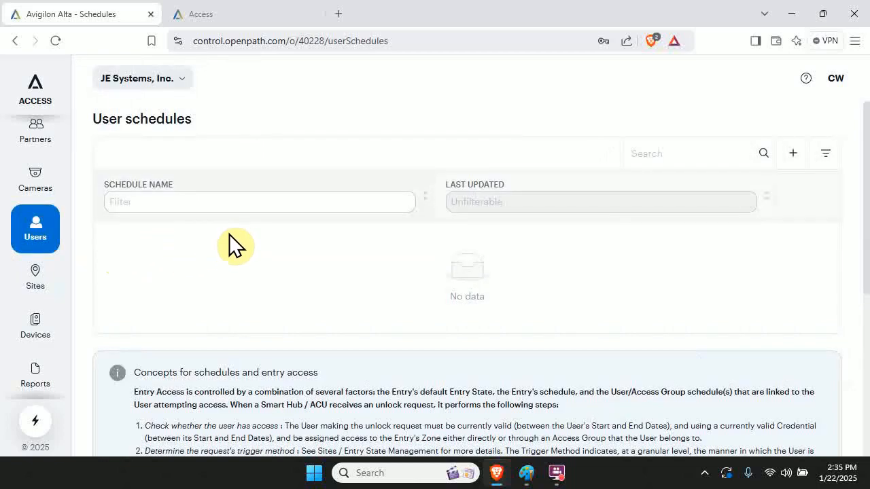
Step: Create a user schedule named 'Employee hours' and start adding its first event
click(792, 157)
click(405, 230)
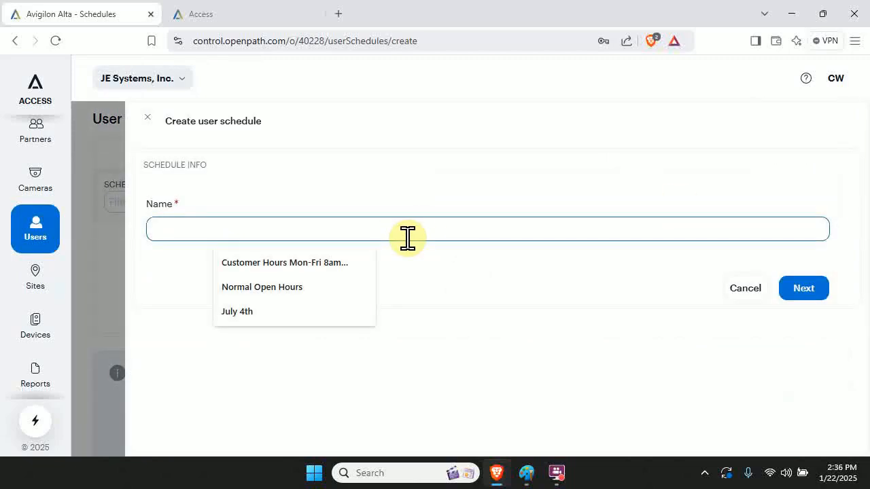
text(Employee hours)
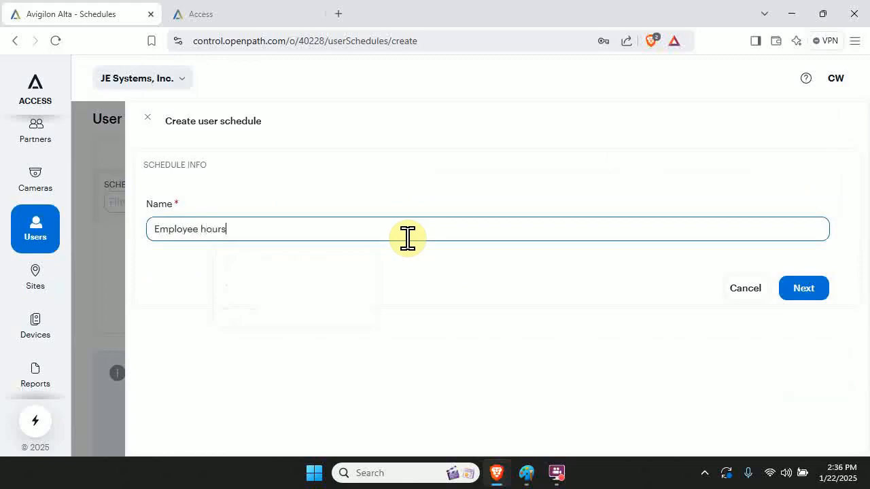
click(788, 291)
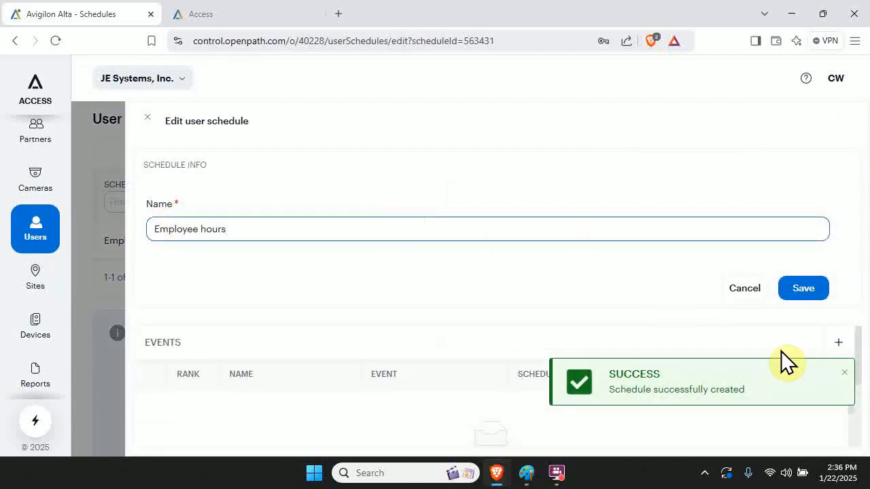
click(843, 374)
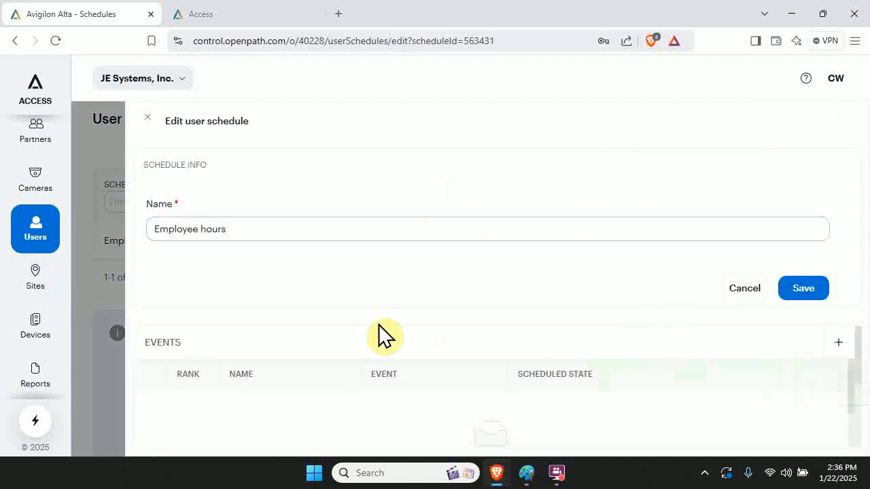
click(836, 344)
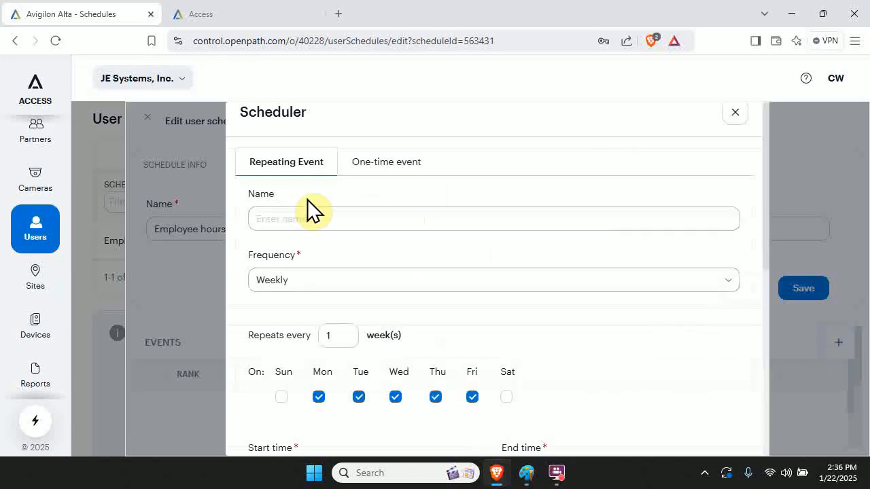
Step: Name the new event 'Normal Working hours for employees'
click(321, 217)
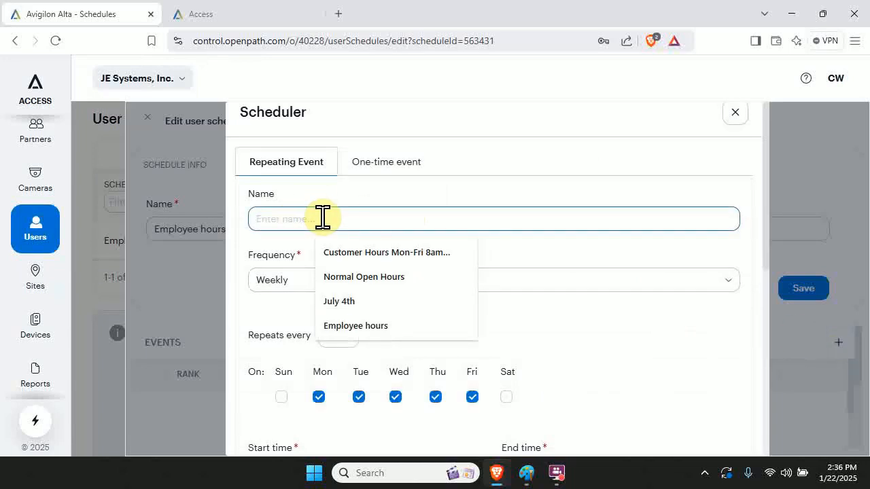
text(Normal W)
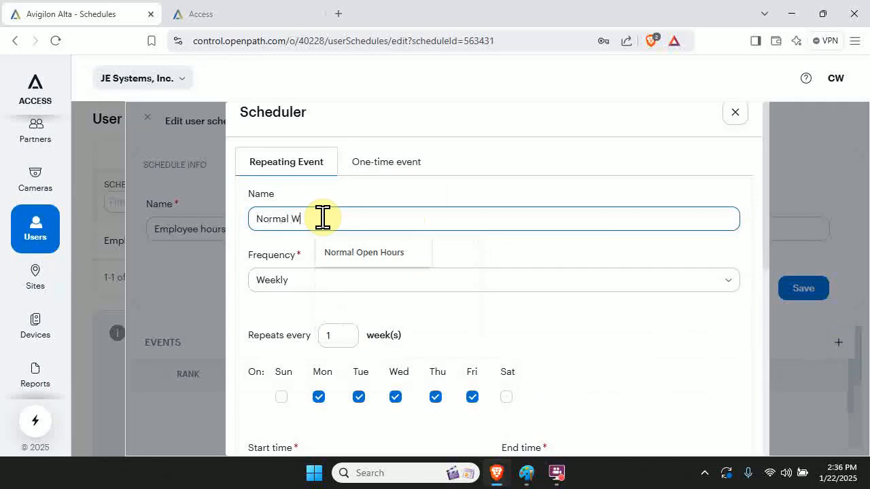
text(orking hours for employees)
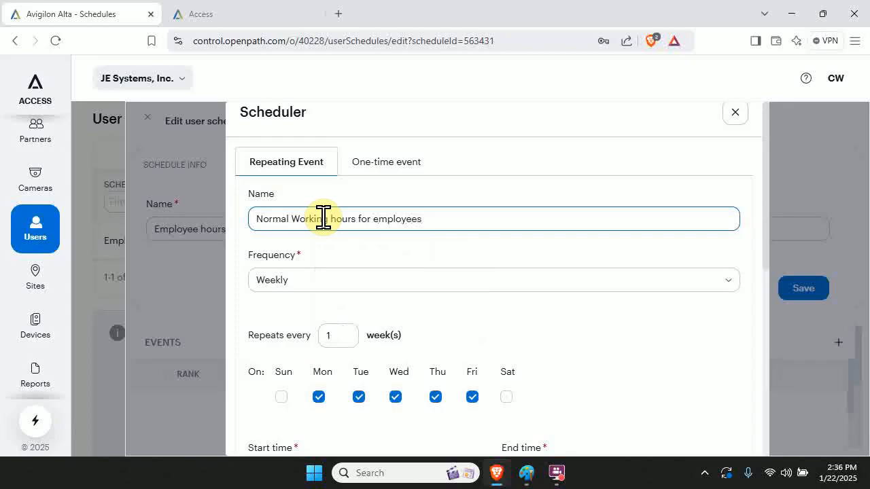
click(423, 258)
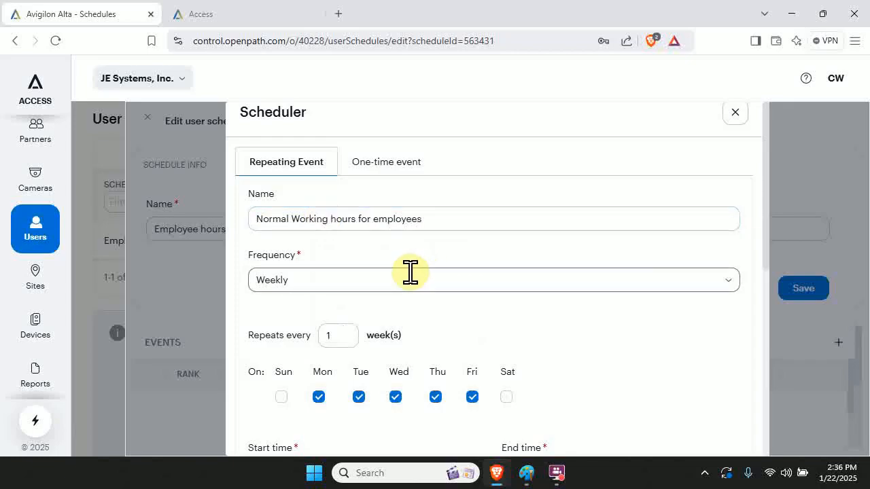
scroll(410, 274, down, 3)
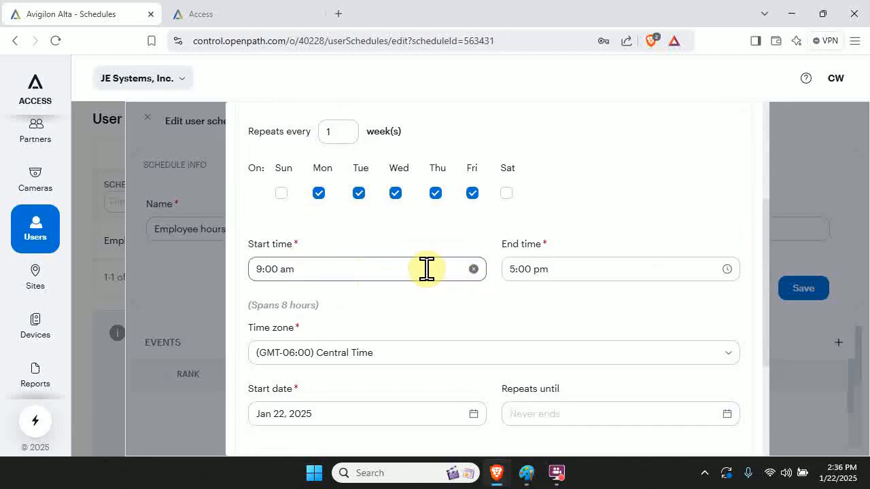
Step: Set the event to run 5:00 am to 7:00 pm and save it
click(261, 269)
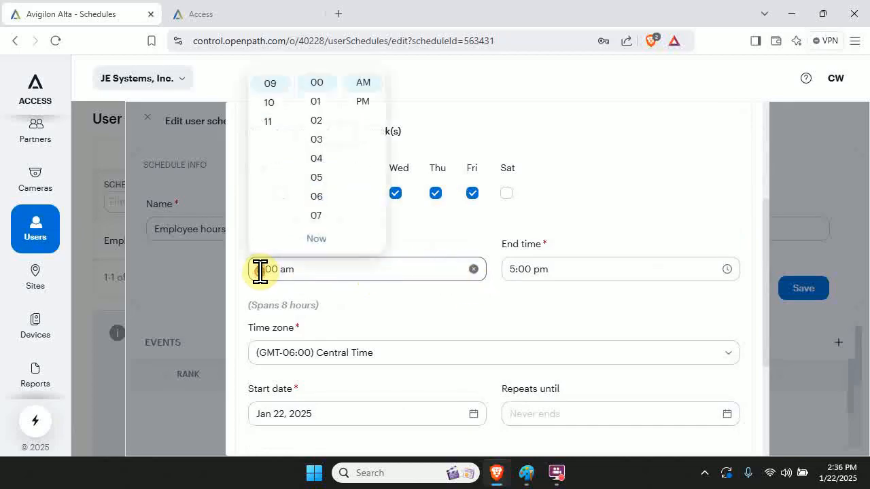
key(BackSpace)
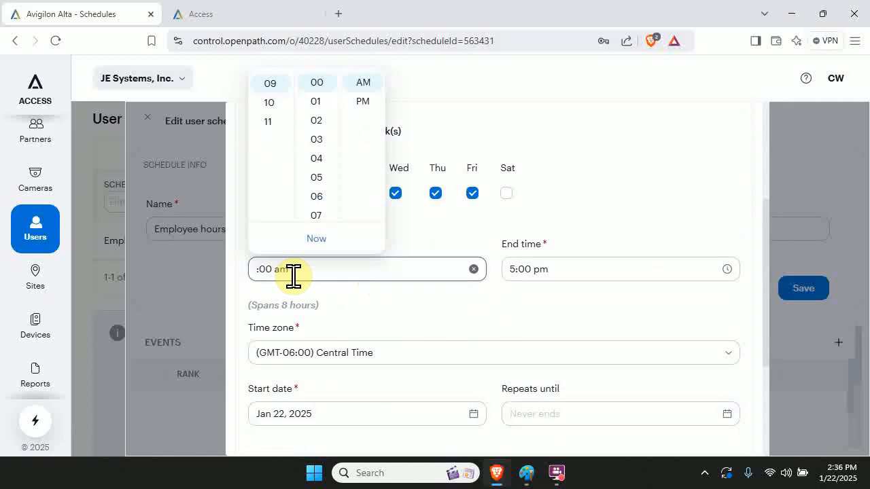
text(5)
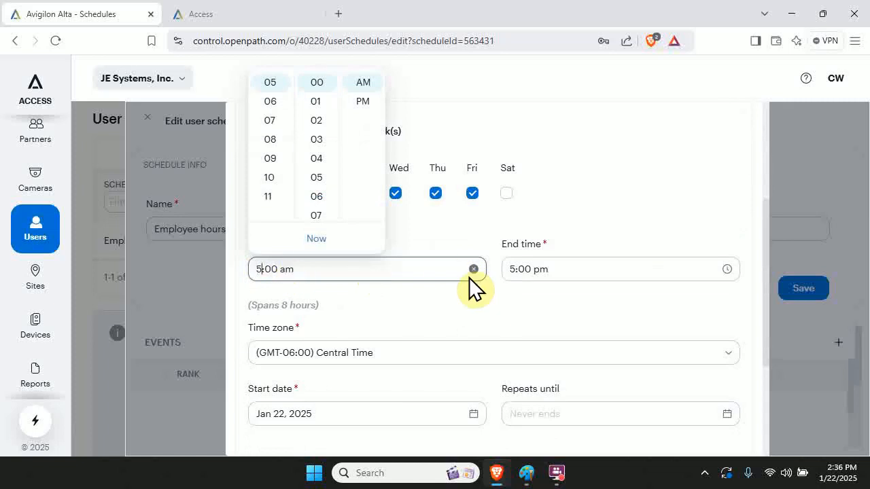
click(515, 269)
key(BackSpace)
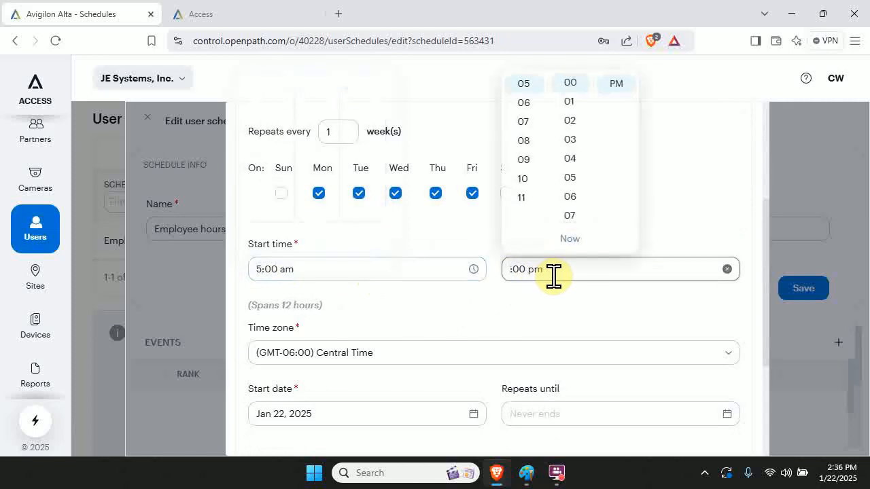
text(7)
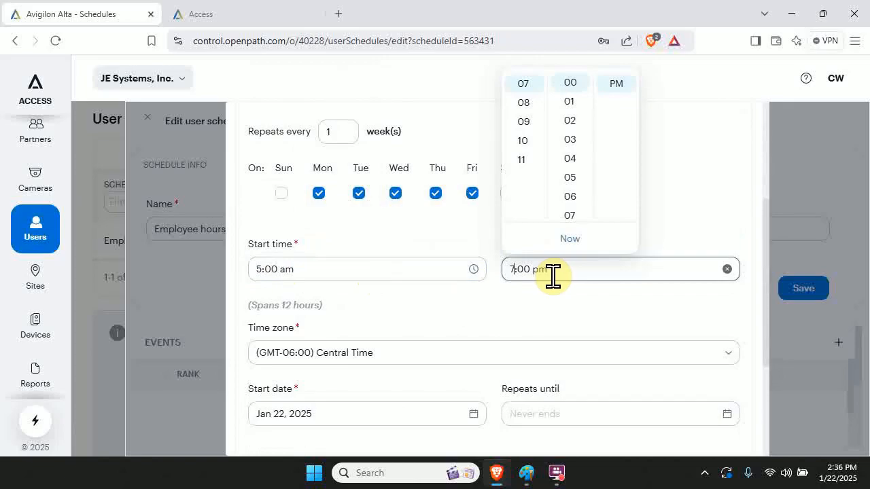
click(518, 315)
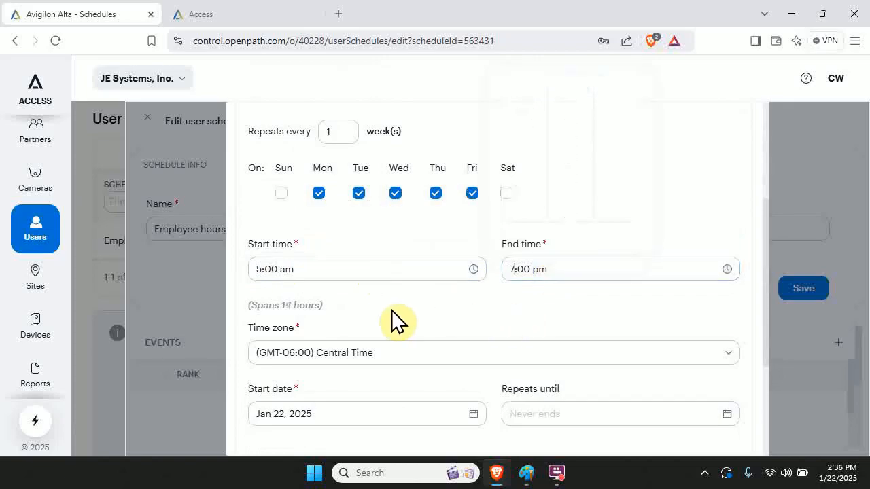
scroll(378, 343, down, 2)
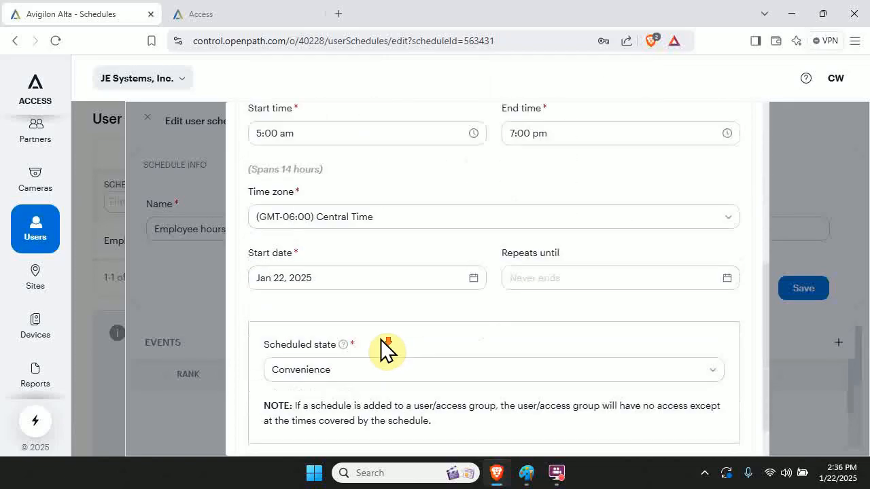
scroll(384, 349, up, 2)
scroll(386, 349, down, 3)
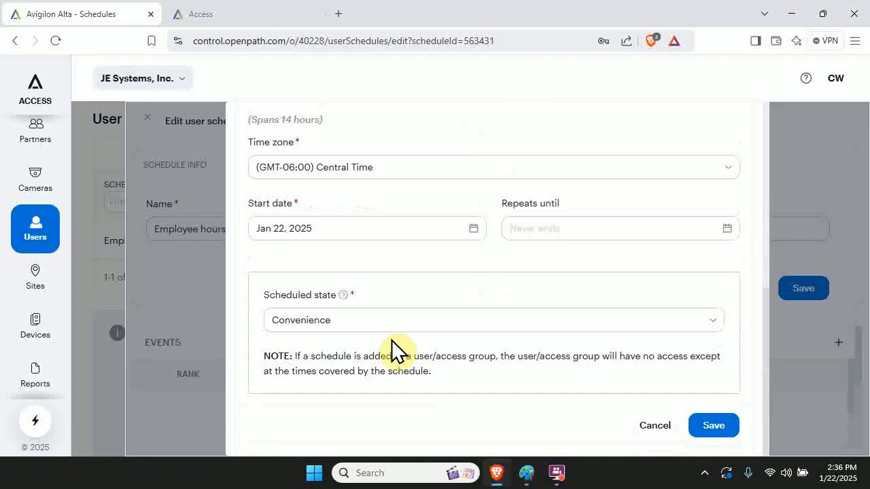
scroll(380, 333, up, 1)
scroll(384, 336, up, 4)
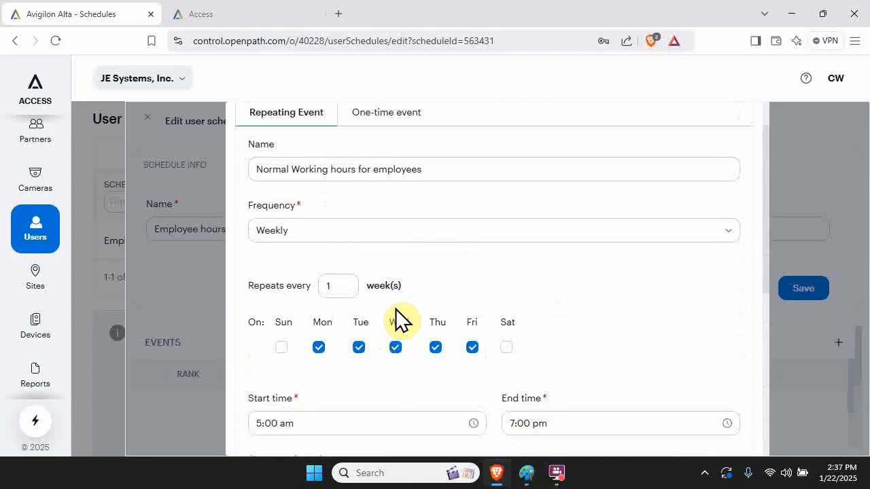
scroll(396, 308, up, 1)
scroll(408, 217, down, 4)
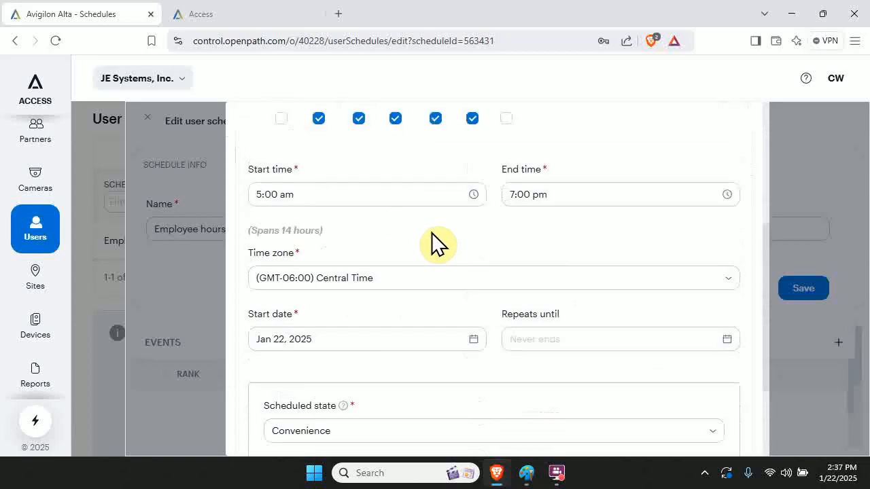
scroll(509, 285, down, 2)
click(713, 426)
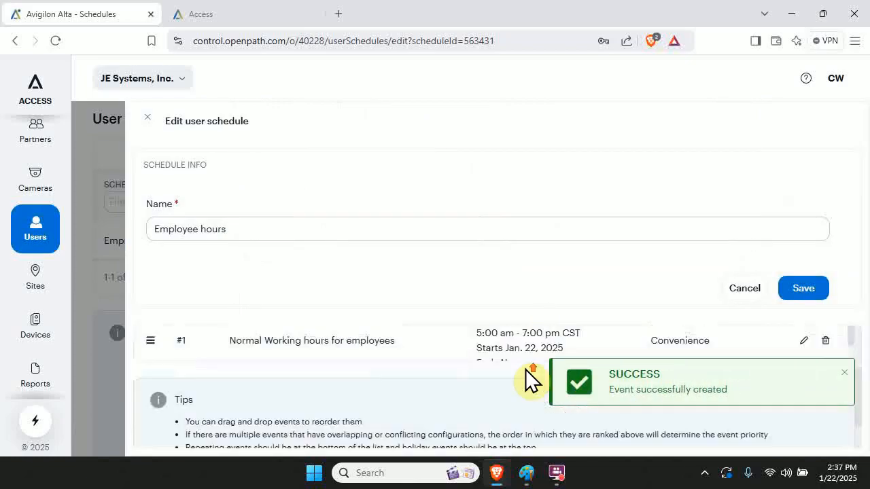
Step: Save the Employee hours schedule so it appears in the User schedules list
click(842, 373)
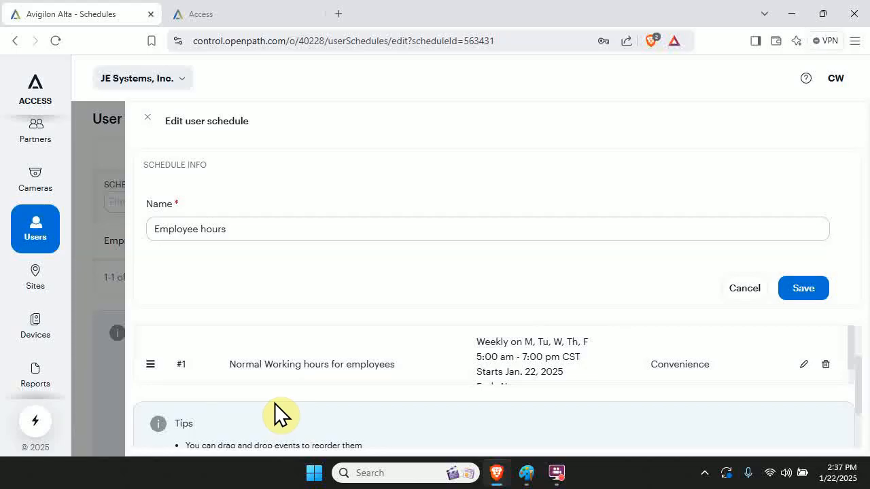
click(804, 293)
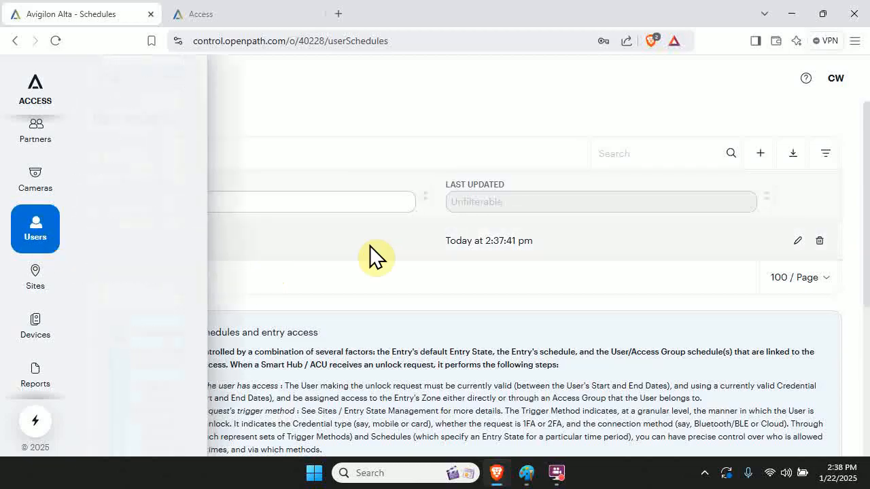
Step: Create a new user schedule named 'Cleaning Crew Hours'
click(763, 156)
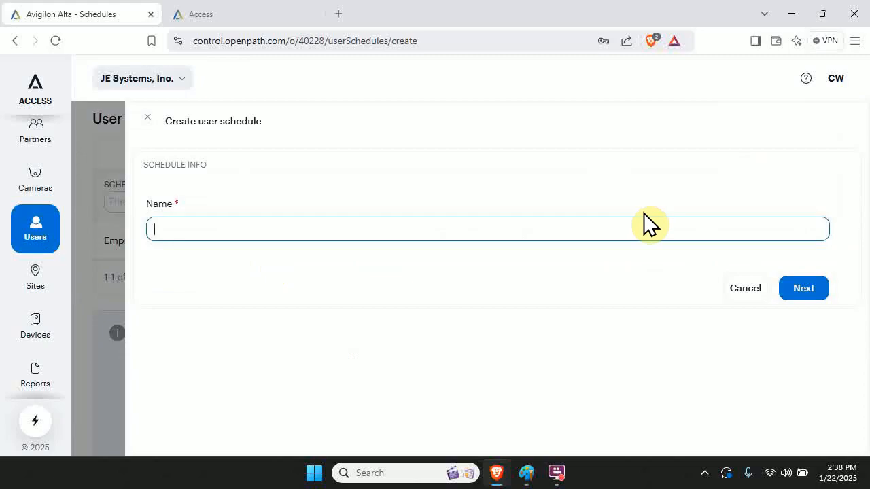
text(Cleaning Crew Hours)
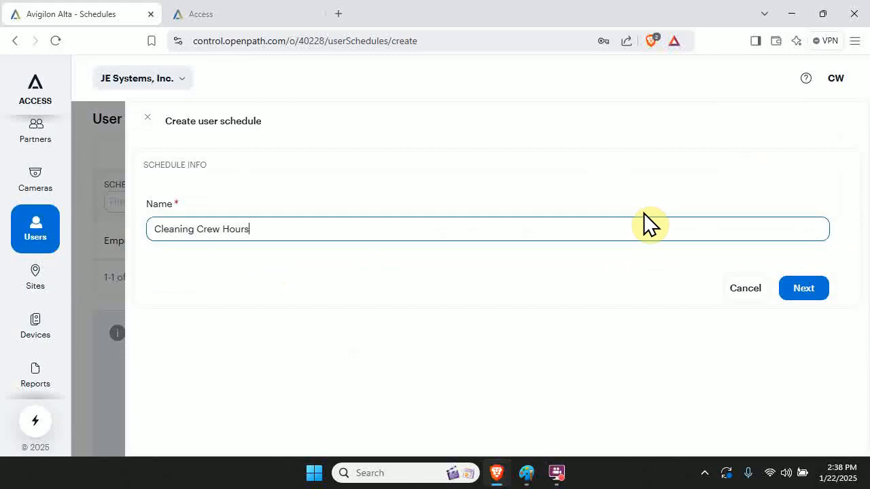
click(805, 291)
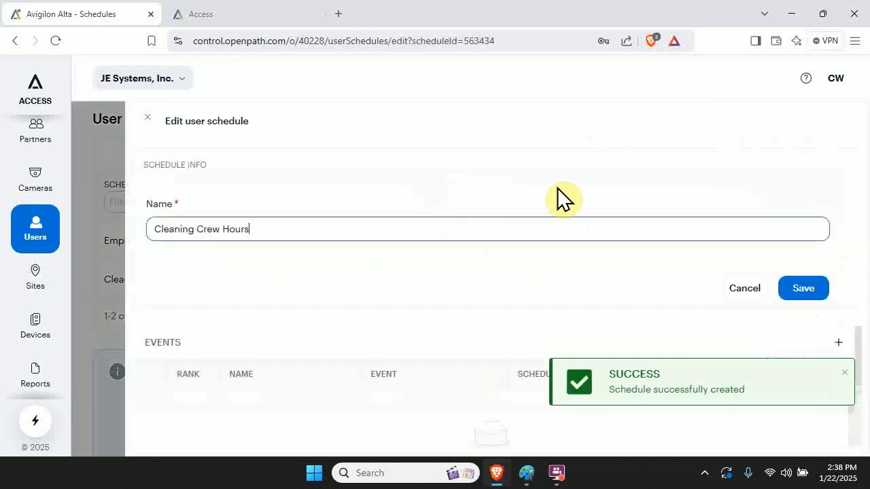
click(840, 381)
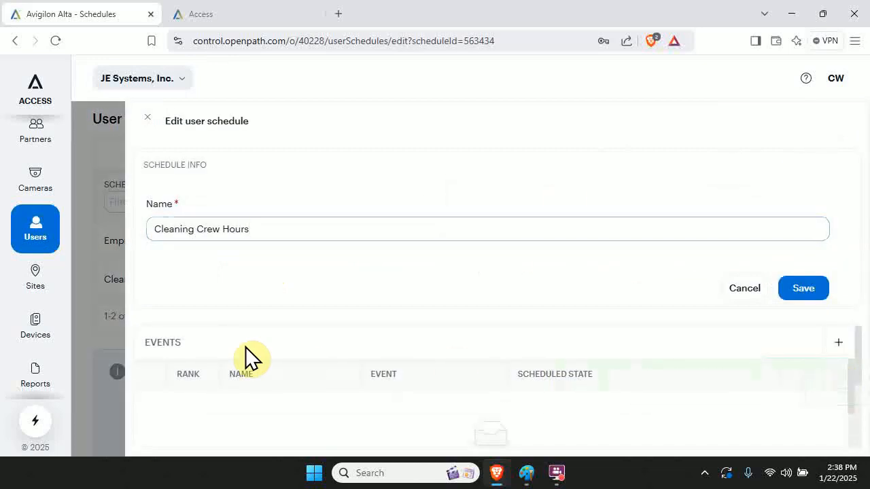
Step: Add a weekday event to it with a 9:00 pm start time
click(839, 343)
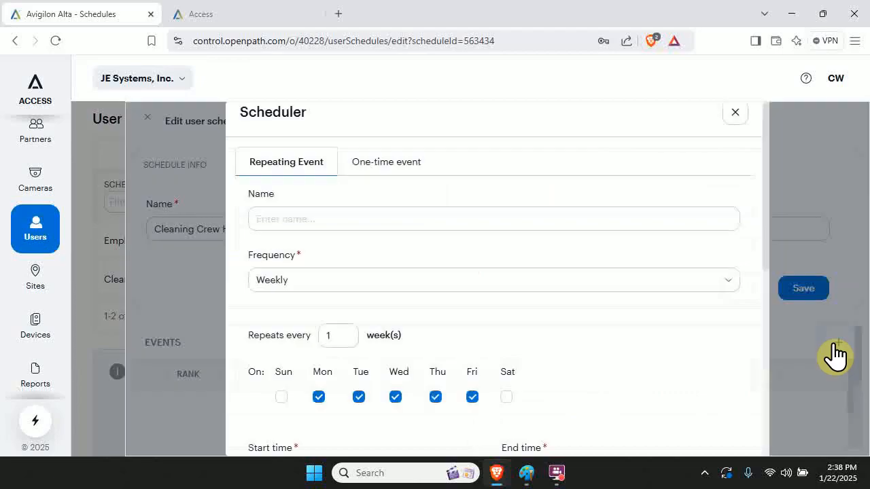
scroll(578, 305, down, 1)
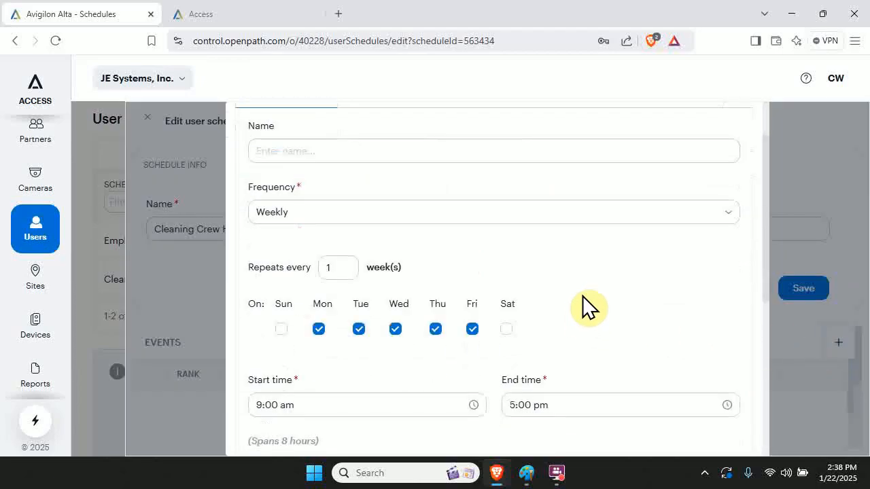
scroll(492, 232, down, 1)
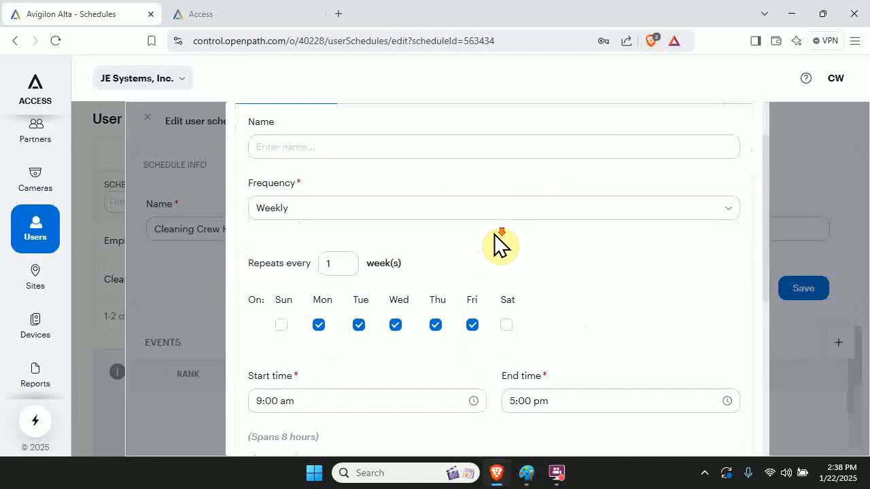
scroll(493, 233, down, 2)
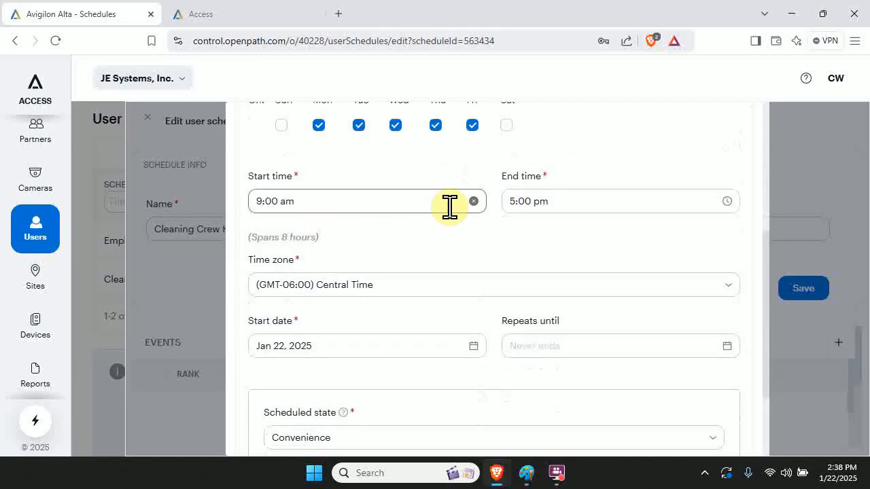
click(349, 202)
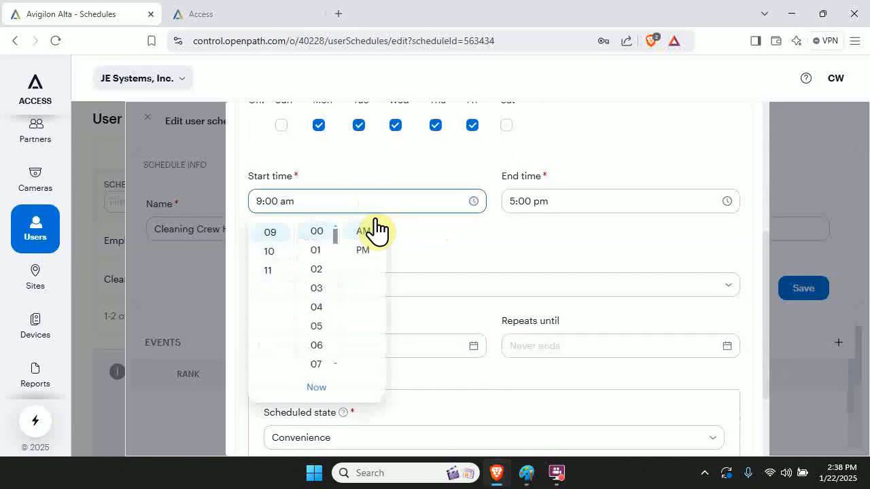
scroll(281, 272, up, 3)
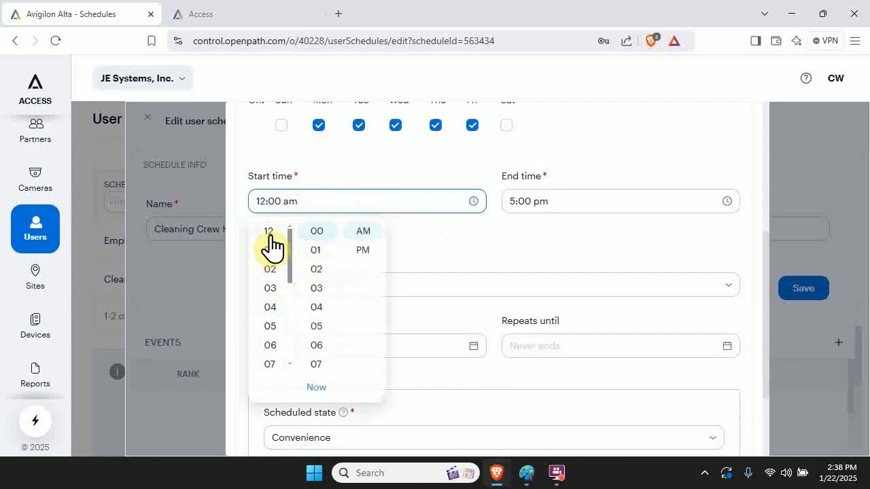
click(563, 198)
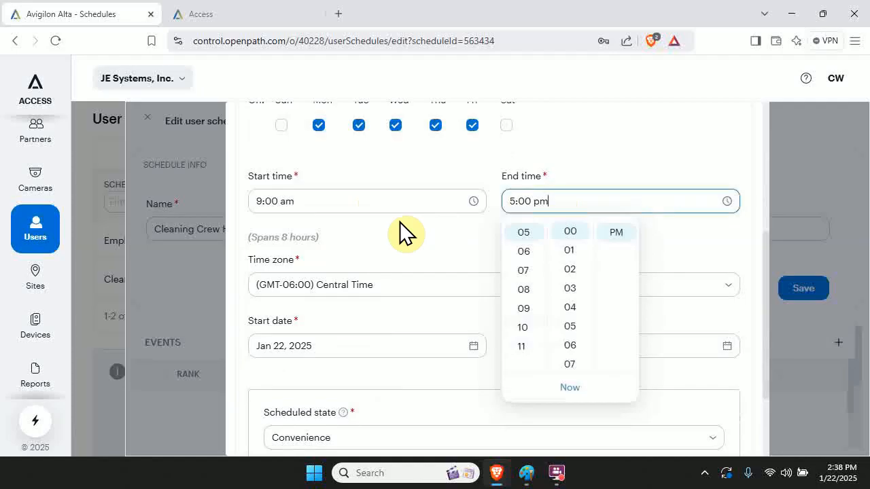
scroll(404, 231, up, 2)
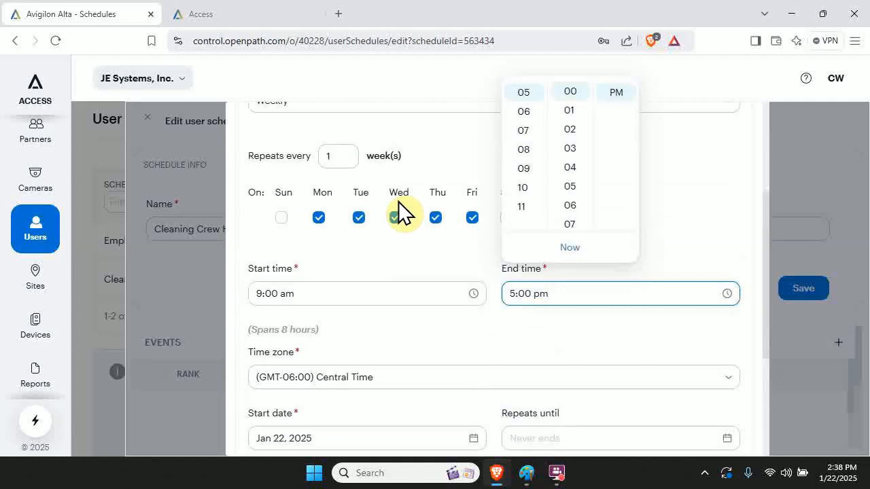
click(334, 336)
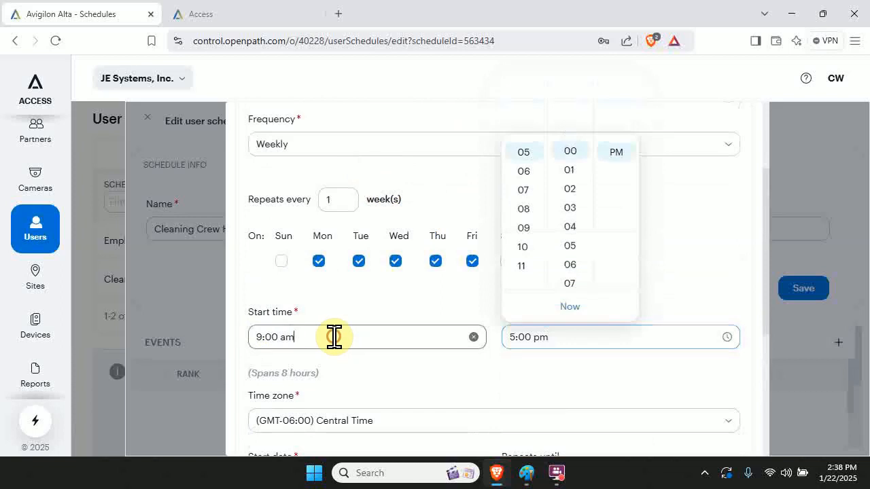
scroll(299, 279, down, 1)
scroll(278, 272, down, 3)
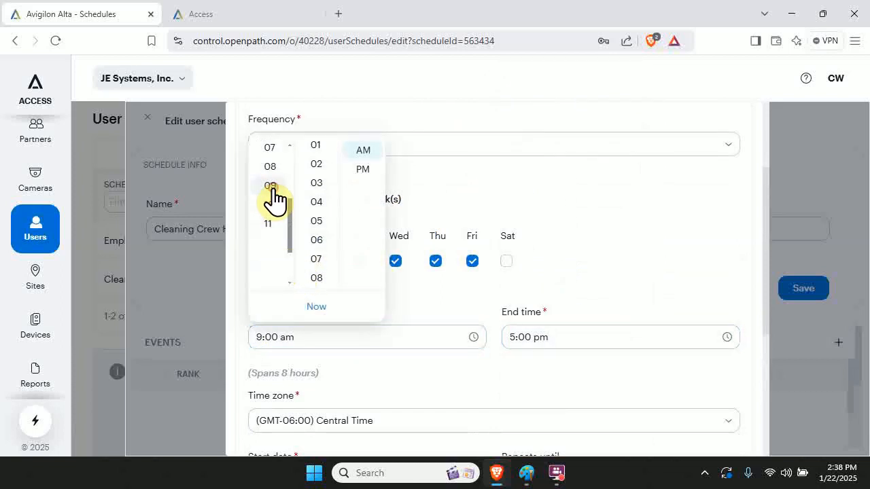
click(352, 170)
Step: Set the event's end time to 11:59 pm and save it
click(556, 334)
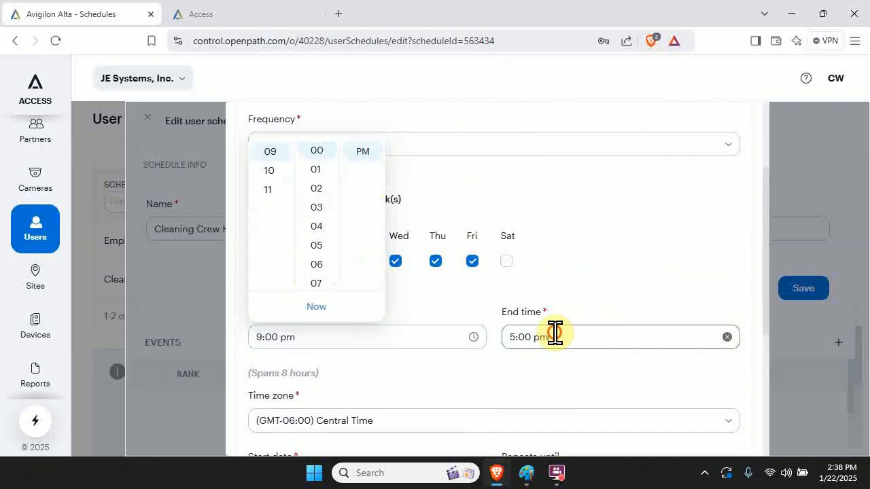
click(520, 268)
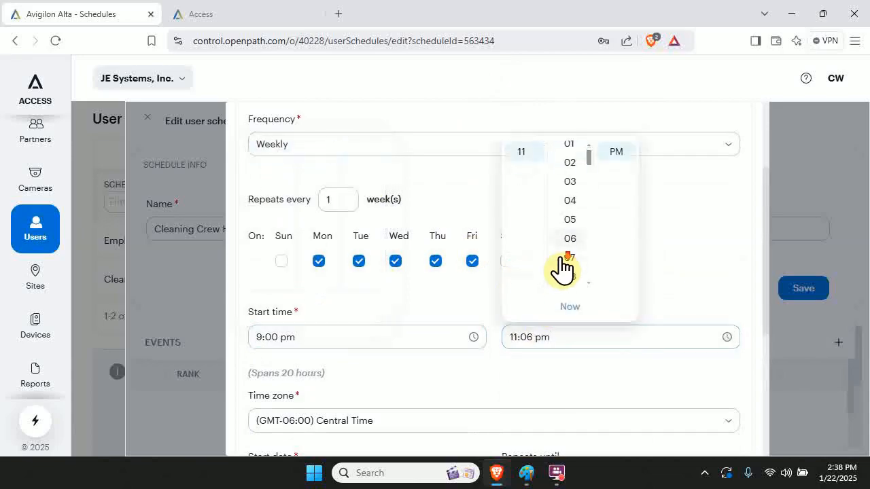
scroll(563, 266, down, 15)
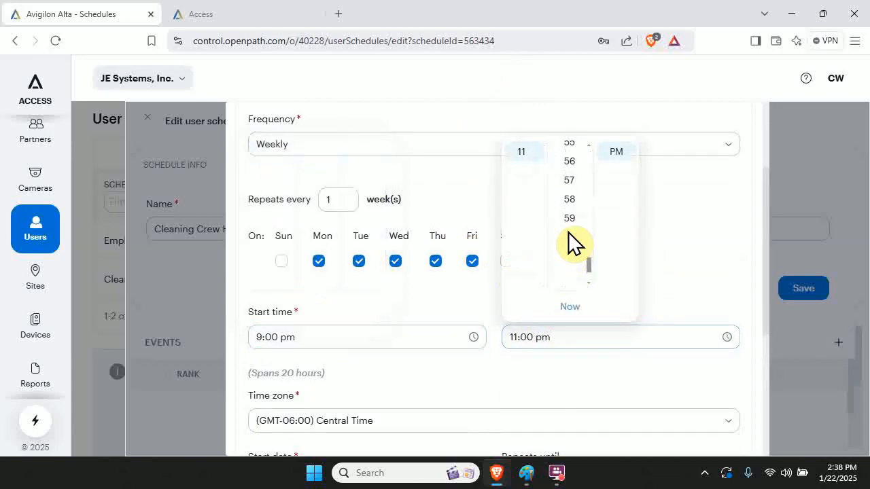
click(568, 226)
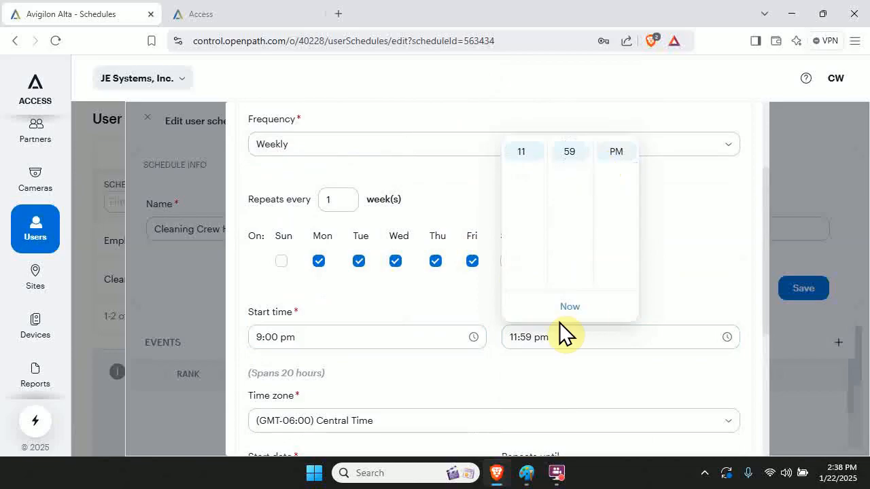
click(589, 370)
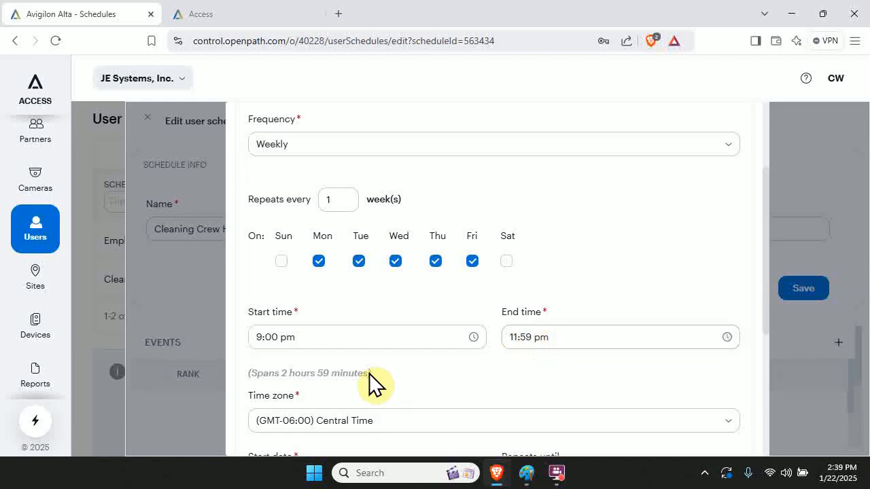
scroll(295, 351, down, 4)
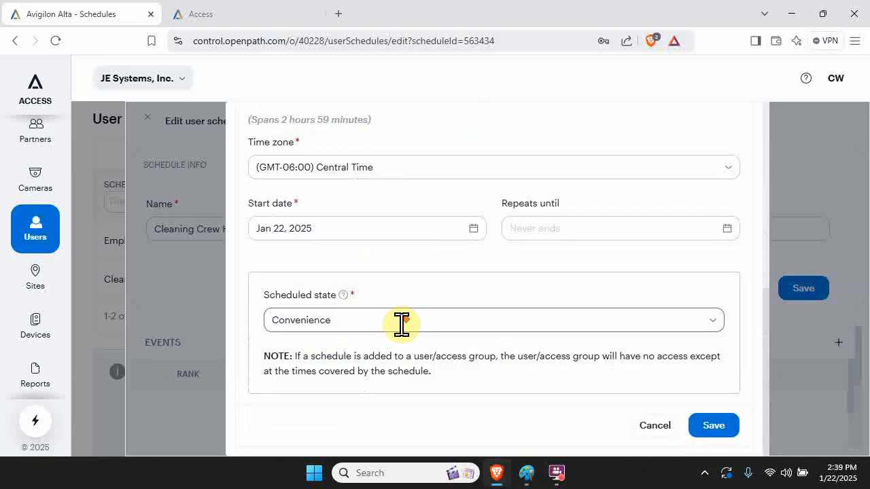
scroll(390, 321, up, 3)
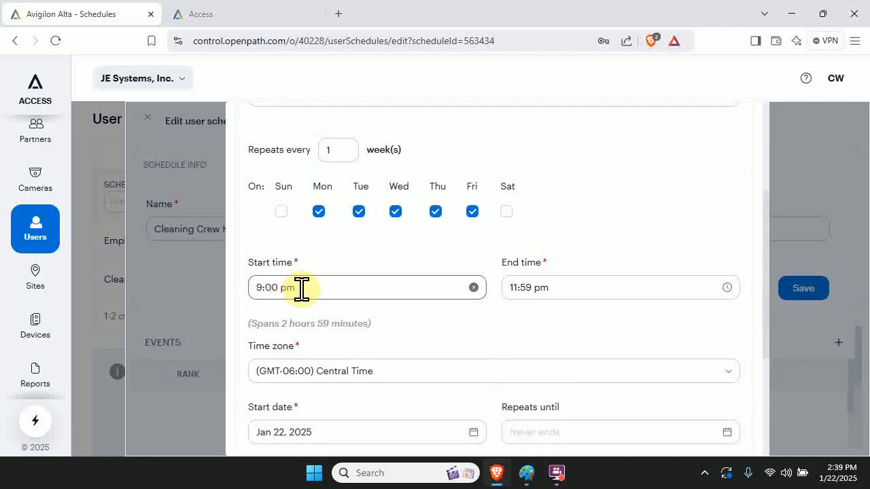
scroll(381, 309, down, 3)
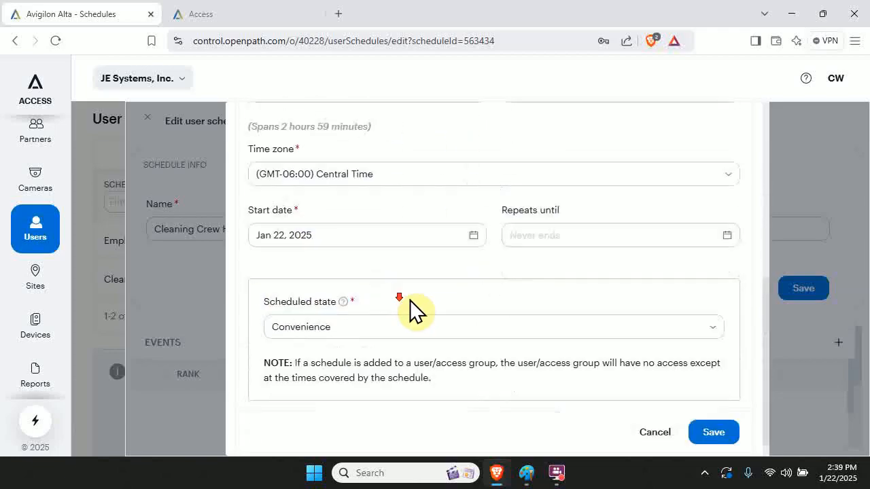
click(705, 430)
Step: Add another event named 'Cleaning Crew Hours After Midnight'
scroll(527, 347, down, 3)
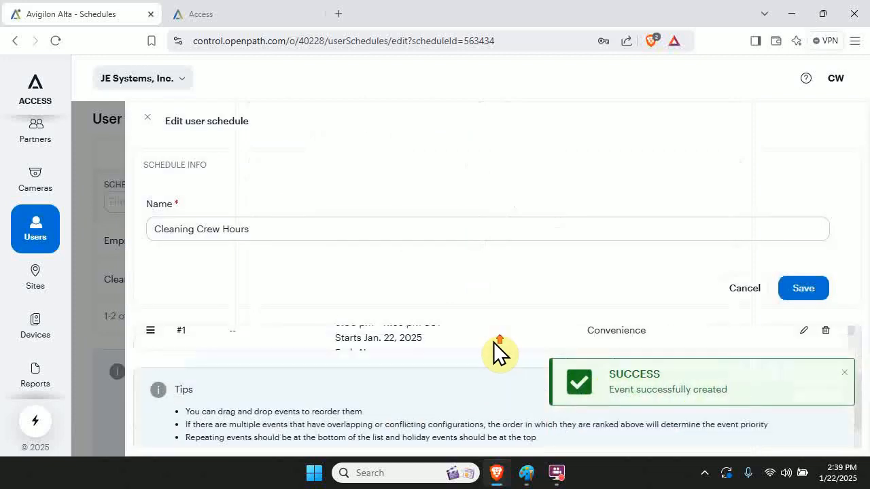
scroll(492, 340, up, 3)
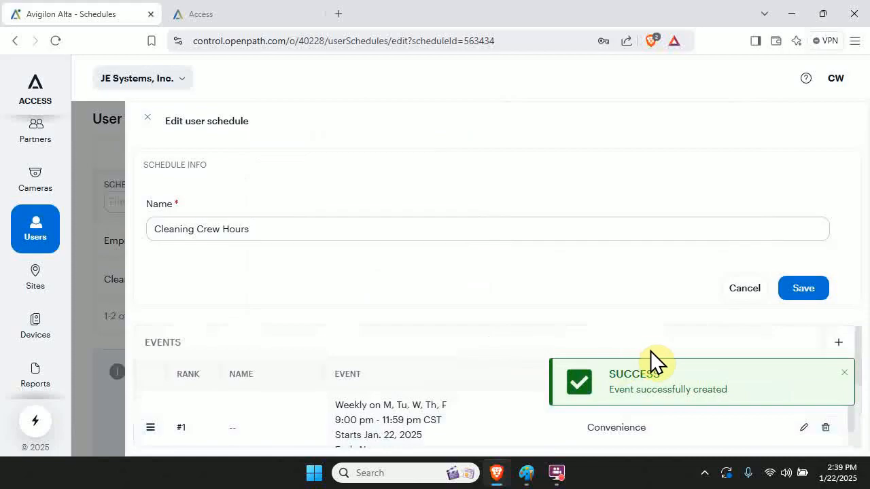
click(838, 344)
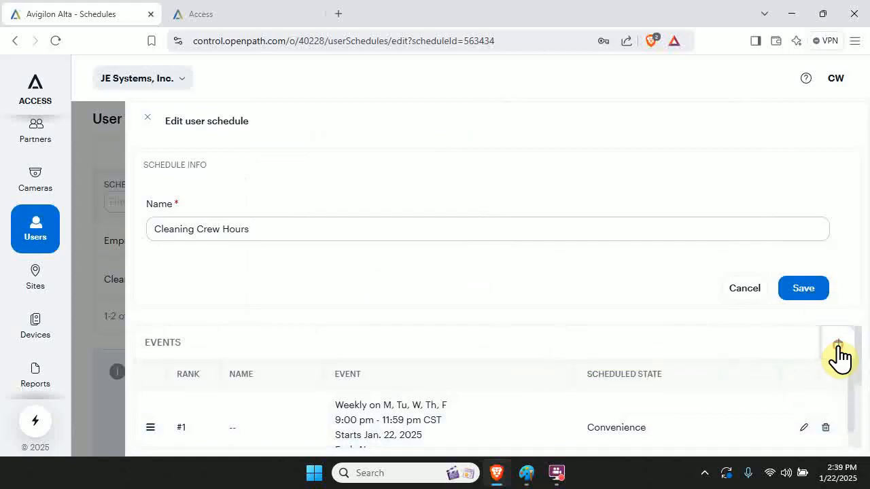
click(357, 219)
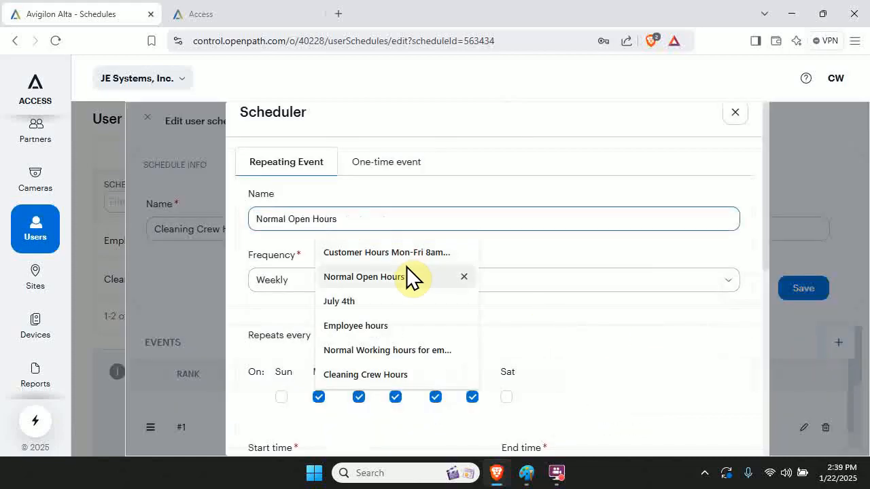
click(395, 370)
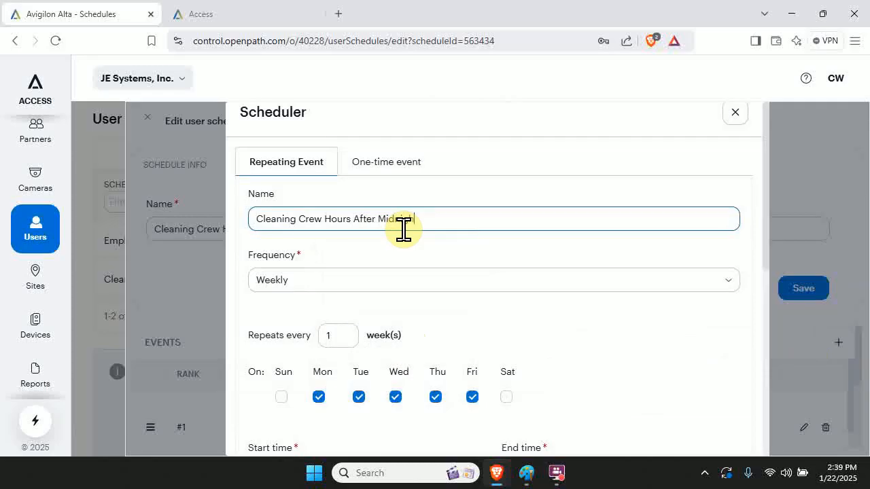
click(462, 320)
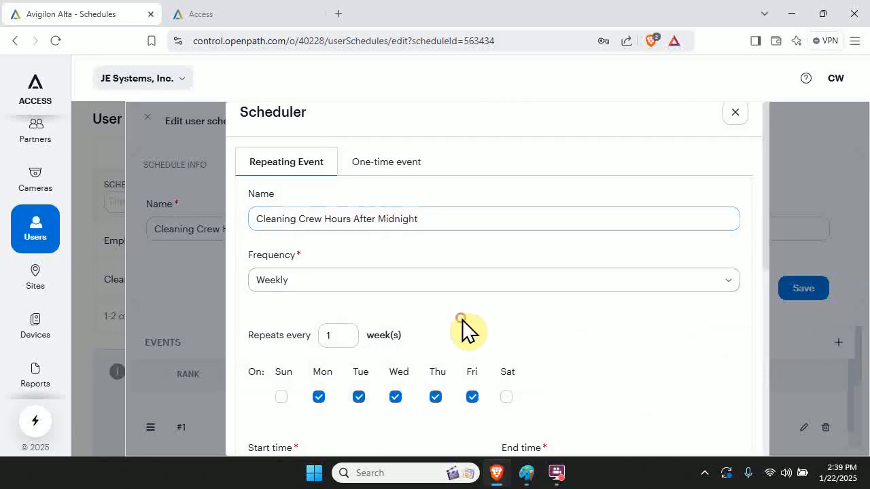
scroll(467, 319, down, 3)
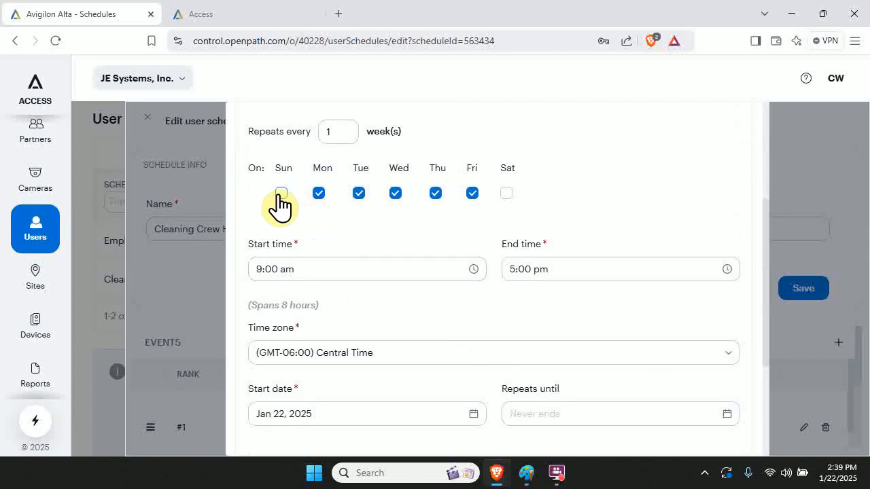
Step: Make the event repeat Tuesday through Saturday, from 12:00 am to 1:00 am
click(319, 193)
click(507, 194)
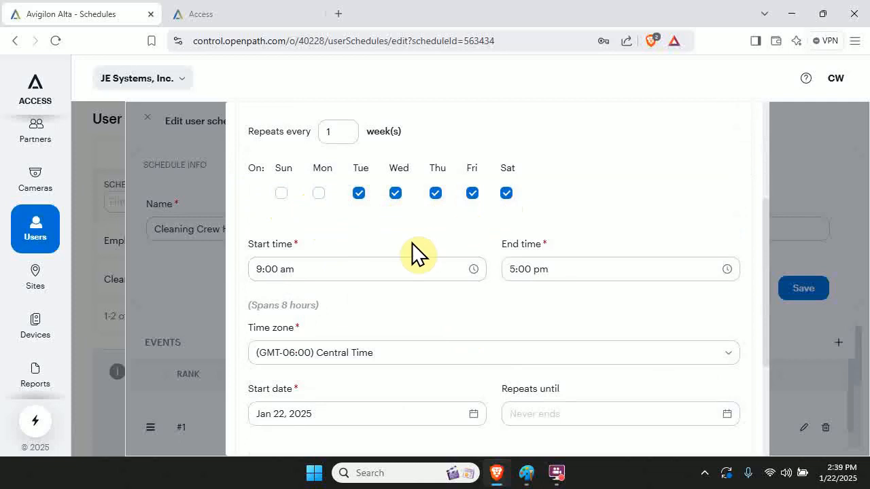
click(332, 269)
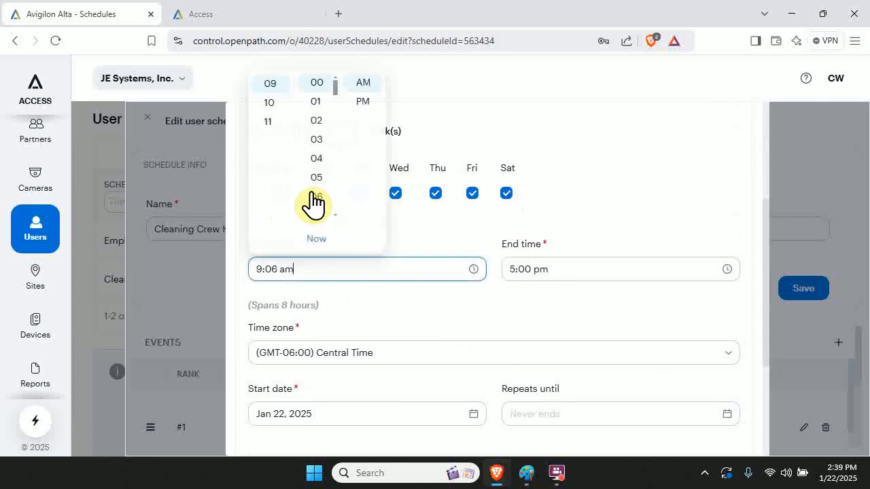
scroll(281, 135, up, 3)
click(274, 83)
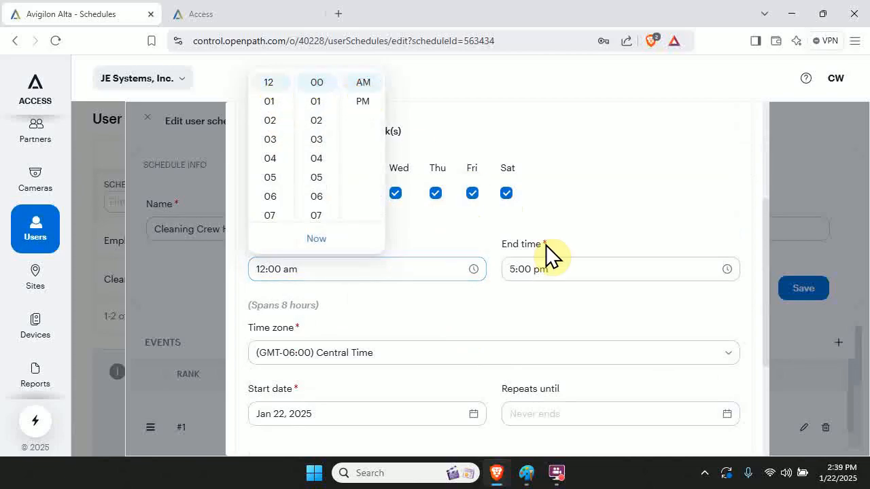
click(558, 266)
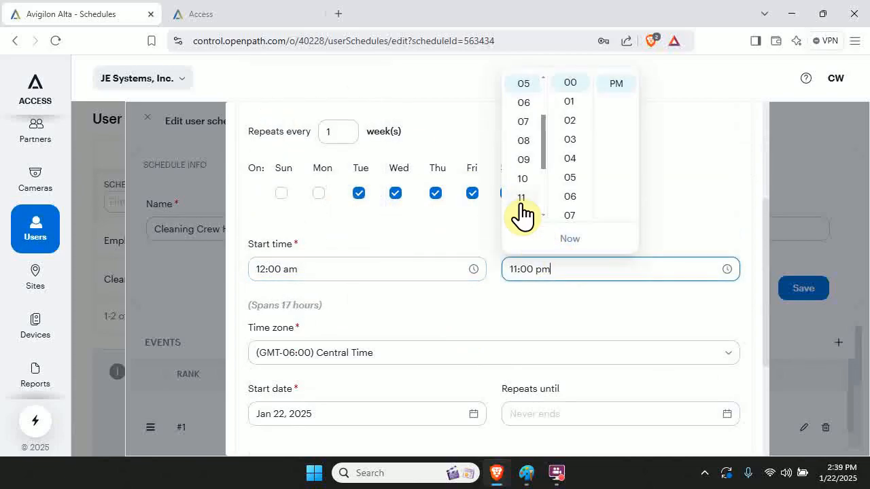
scroll(520, 185, up, 3)
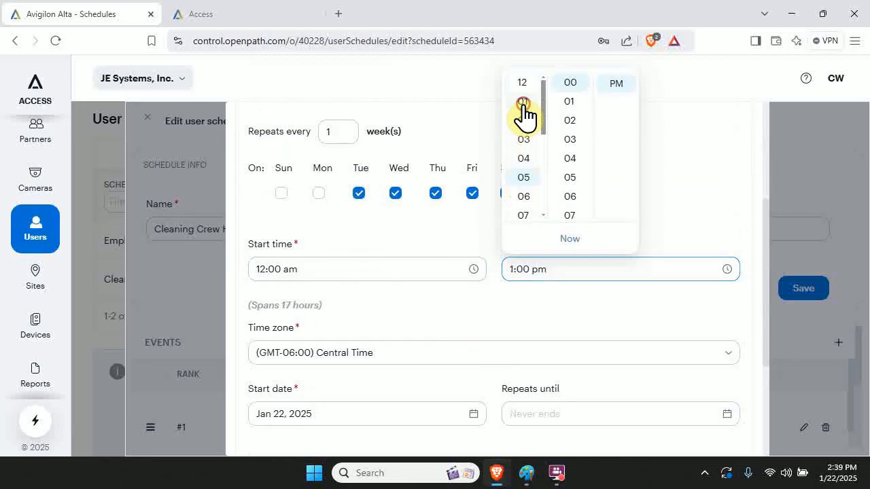
click(522, 104)
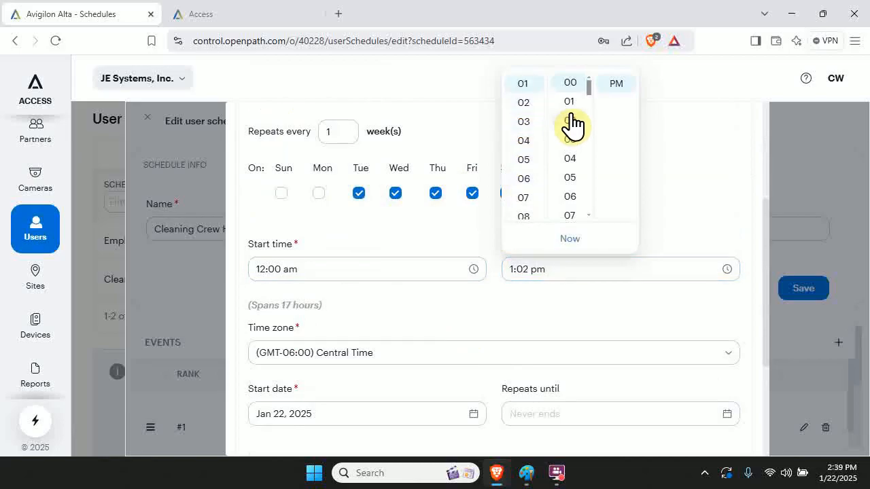
scroll(610, 102, up, 1)
click(613, 83)
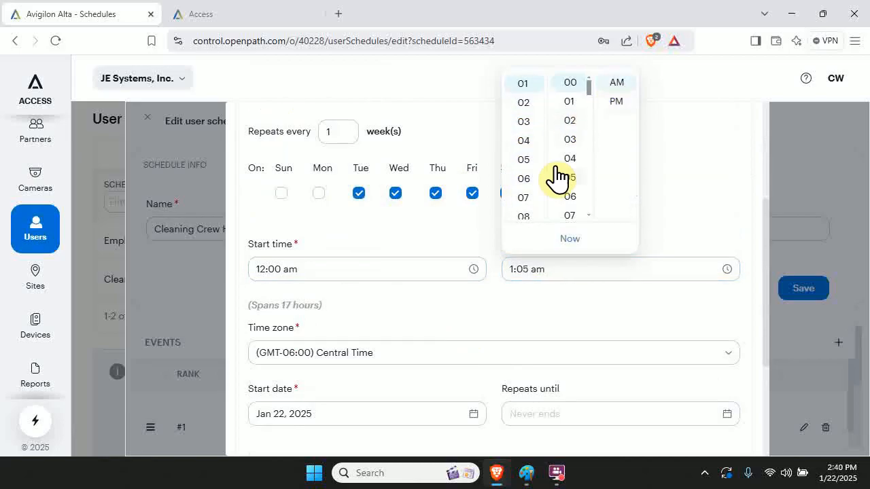
click(707, 297)
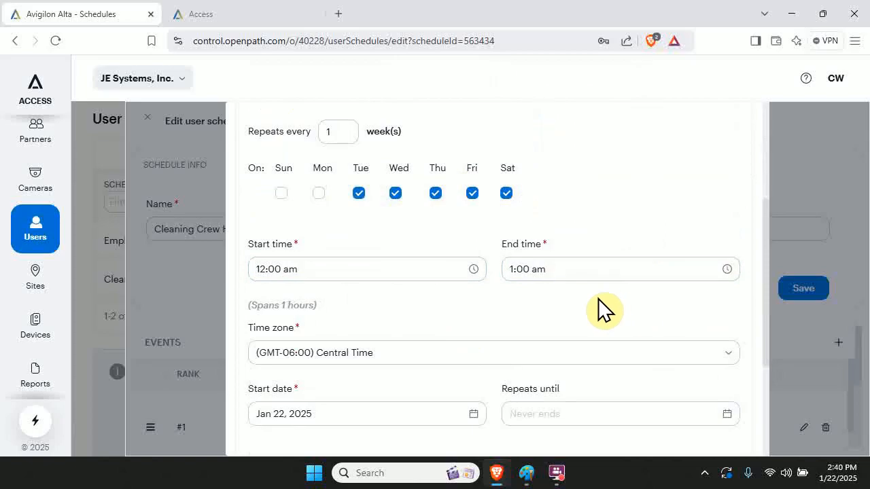
scroll(598, 289, up, 2)
scroll(427, 304, down, 5)
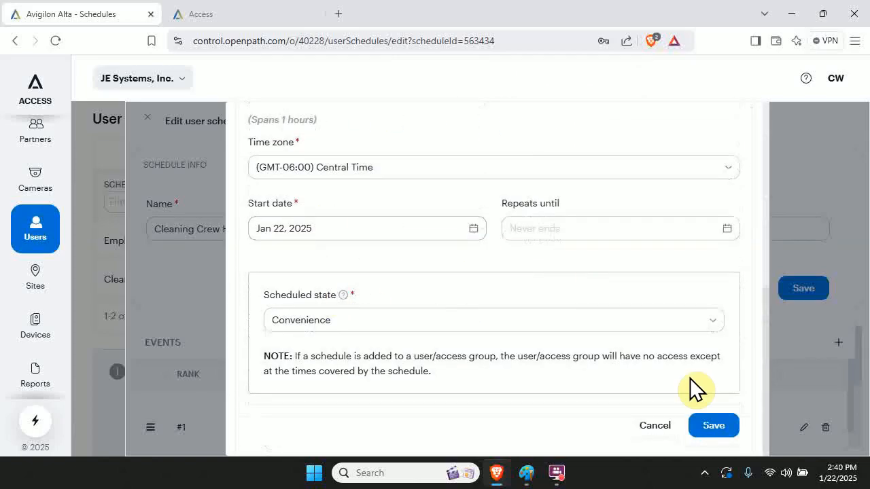
Step: Save the after-midnight event and check that it is listed as event #2
click(711, 425)
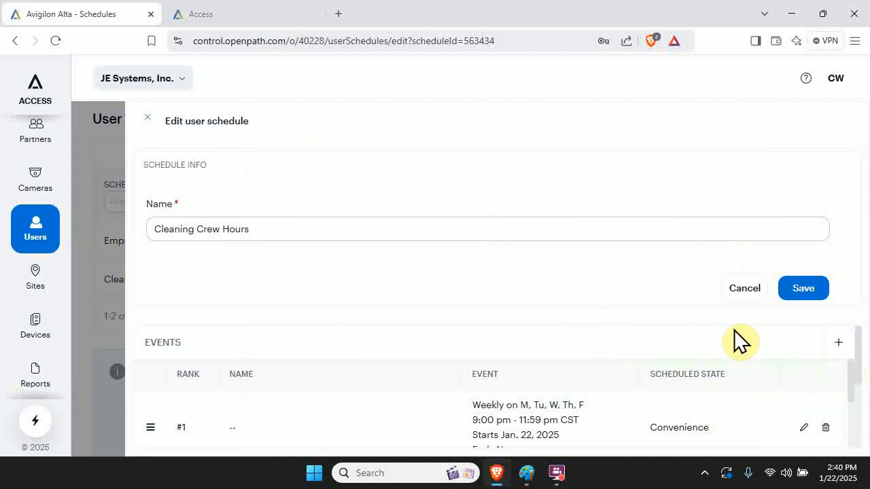
drag(856, 355, 853, 389)
scroll(719, 360, down, 1)
scroll(719, 360, up, 1)
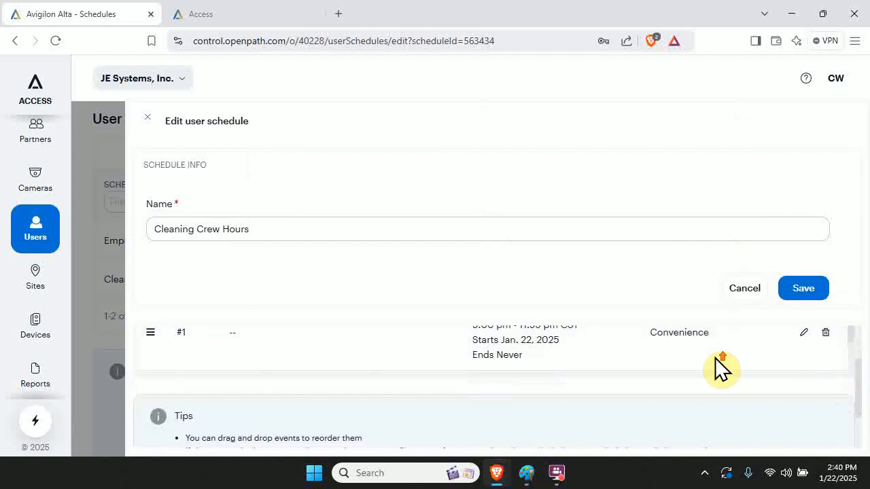
scroll(715, 359, down, 1)
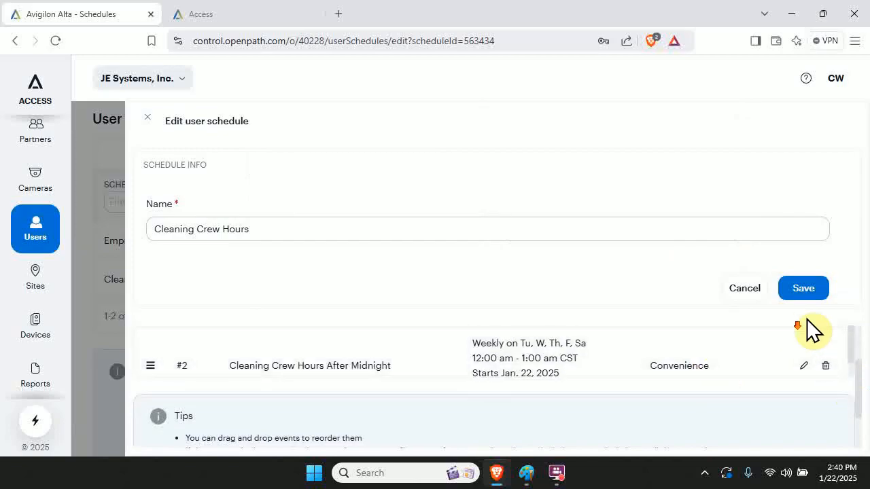
mouse_move(859, 353)
mouse_down()
mouse_move(859, 406)
mouse_move(851, 354)
mouse_up()
scroll(535, 384, up, 1)
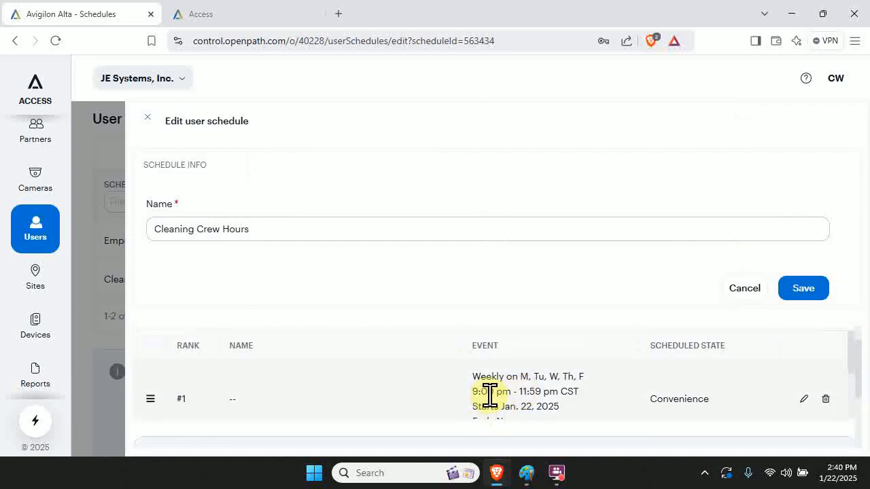
scroll(536, 389, down, 1)
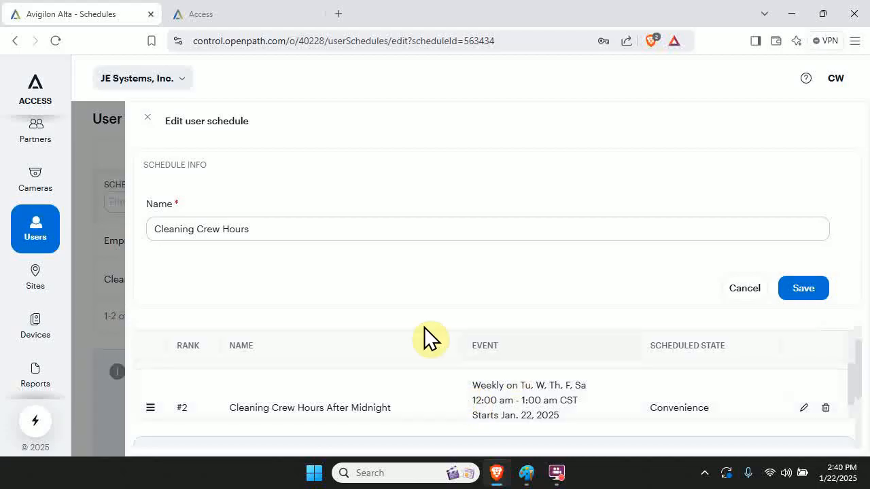
Step: Save the Cleaning Crew Hours schedule and go to the Access groups page
click(795, 290)
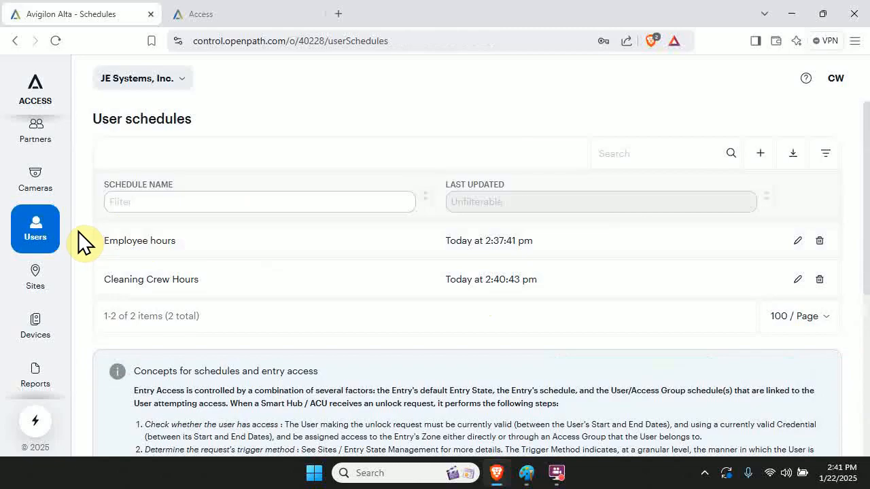
mouse_move(50, 239)
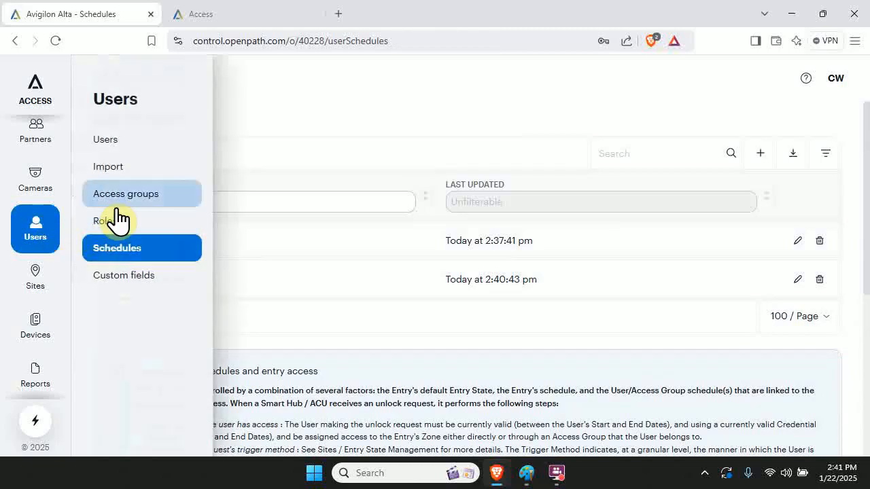
click(125, 200)
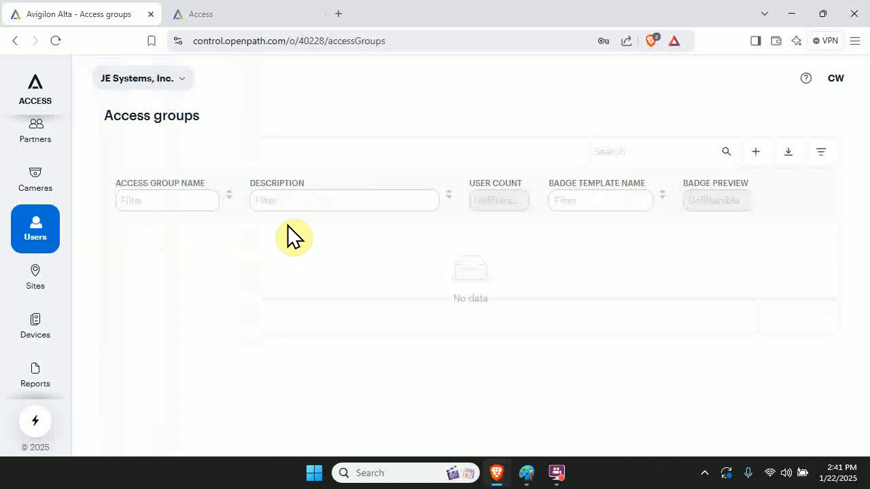
Step: Start an access group named 'Normal Employees' with description 'Mon-Friday normal hours'
click(755, 151)
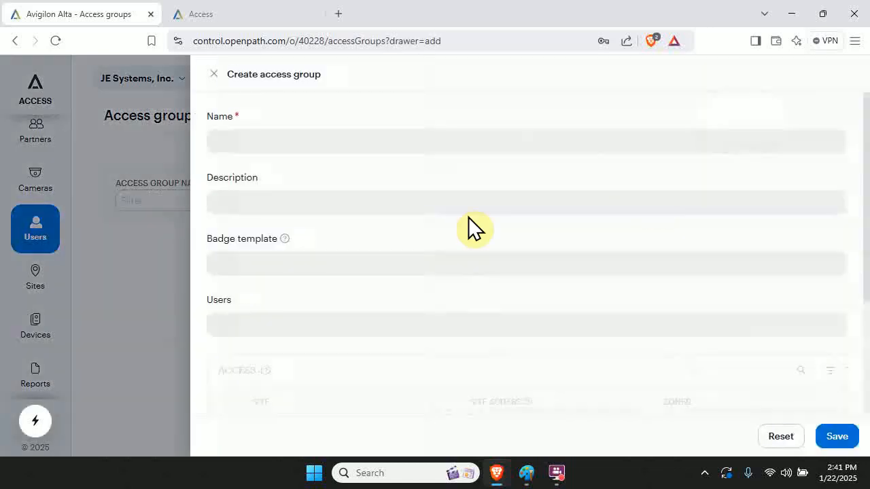
click(382, 142)
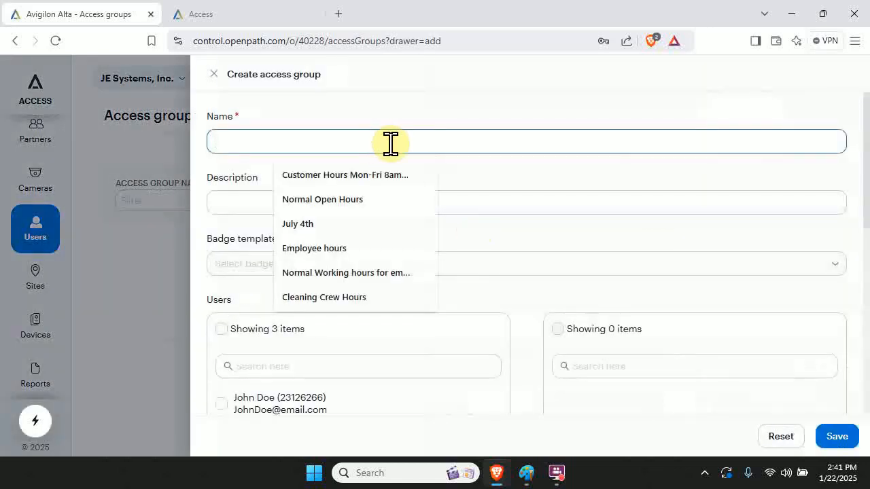
text(E)
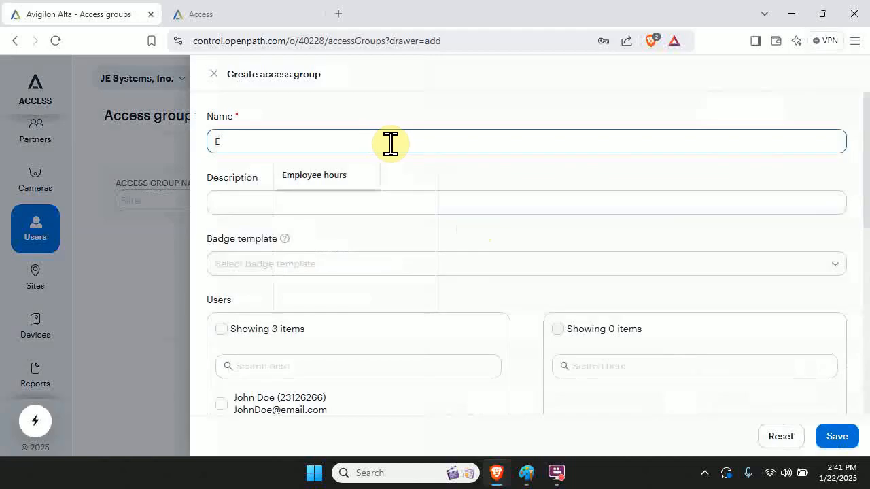
key(BackSpace)
text(Normal)
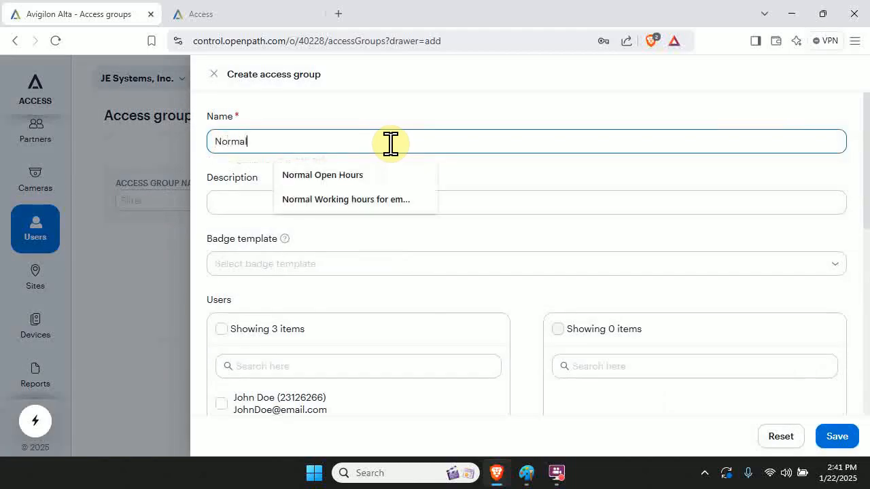
text( Employees)
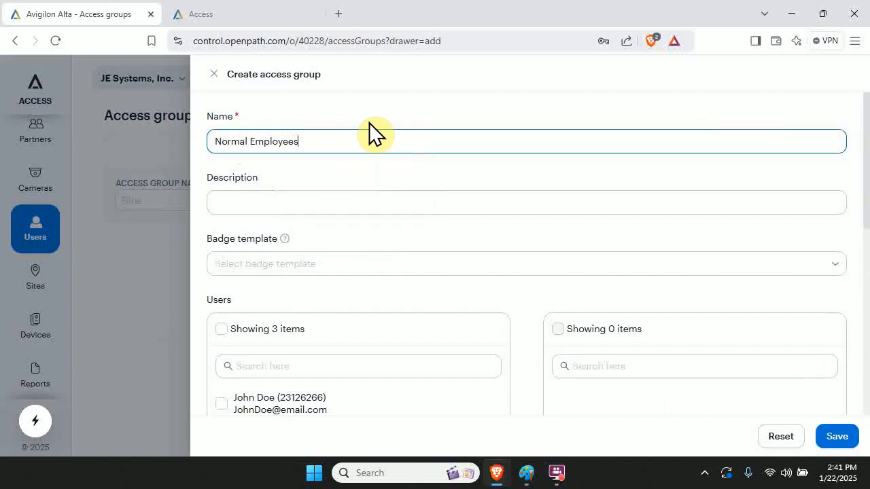
click(369, 202)
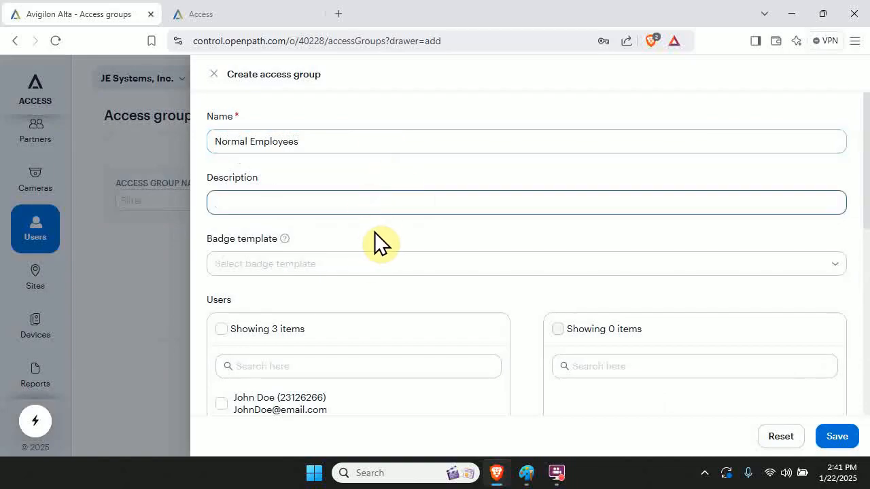
text(Mon-Friday )
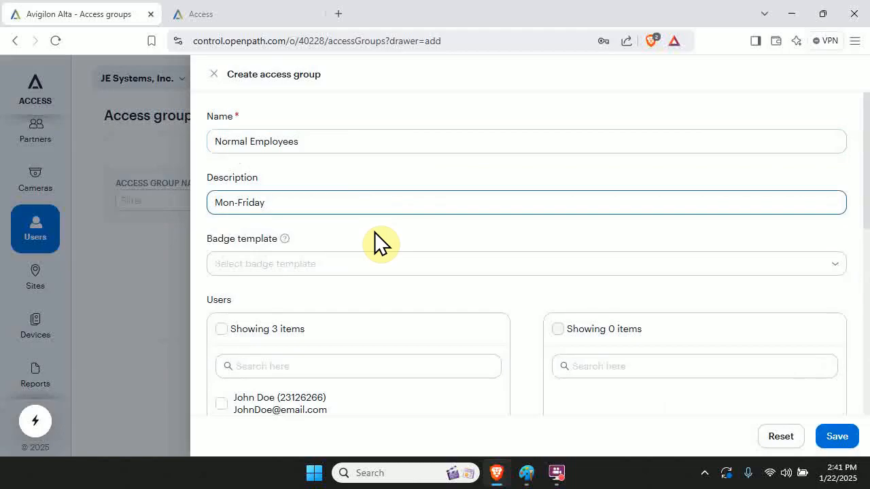
text(normal hours)
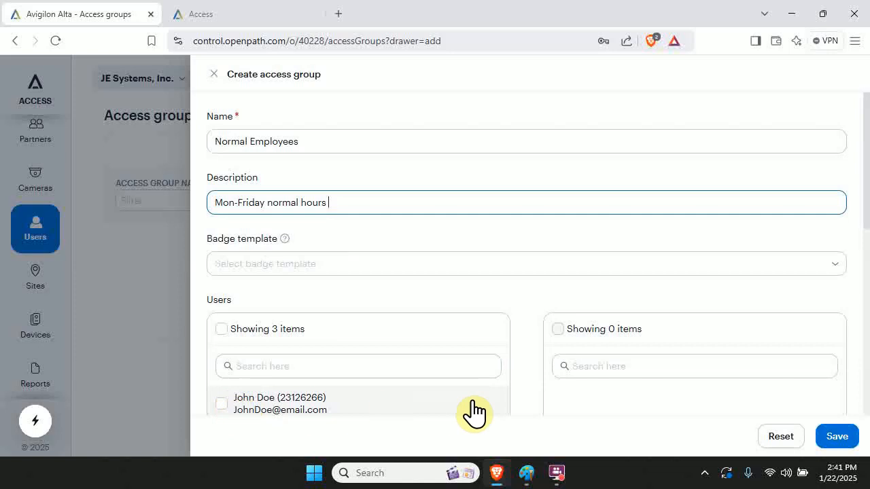
scroll(484, 407, down, 1)
scroll(520, 400, down, 1)
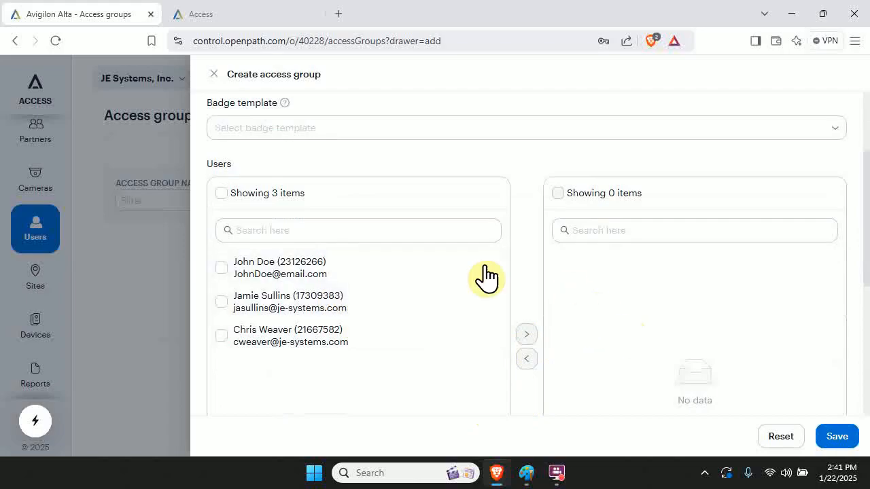
scroll(428, 271, up, 2)
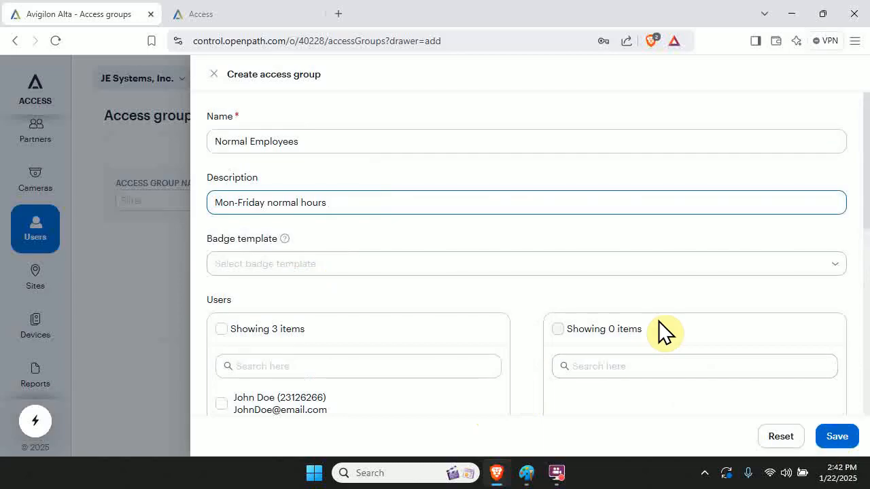
scroll(370, 205, down, 2)
scroll(370, 204, down, 5)
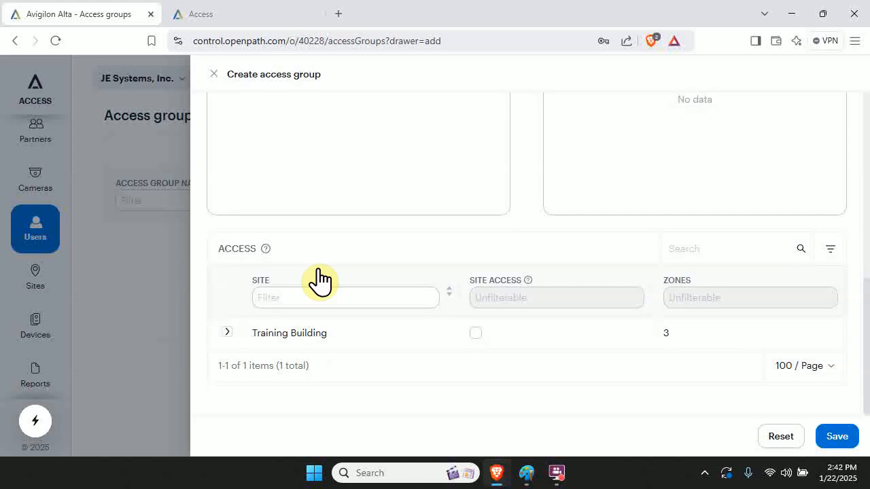
Step: Grant Training Building site access to the group, excluding the Zone 3 Vault
click(227, 332)
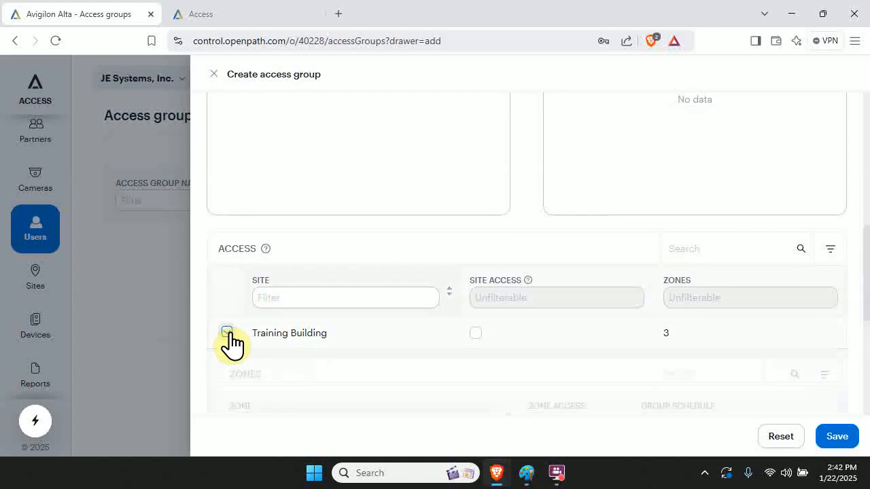
scroll(239, 333, down, 2)
scroll(297, 334, up, 2)
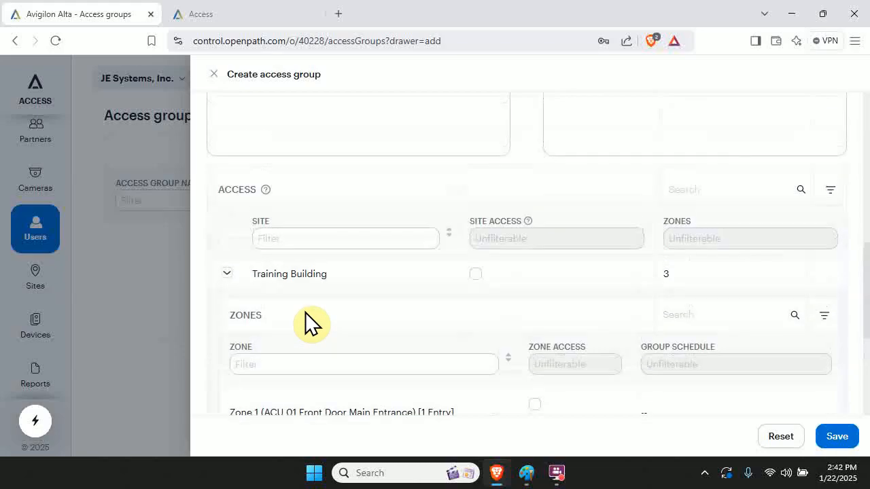
click(474, 334)
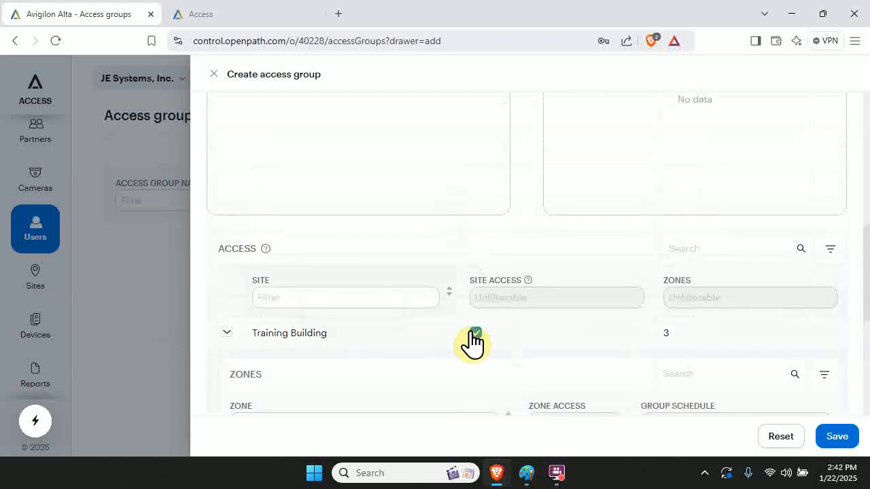
scroll(468, 325, up, 5)
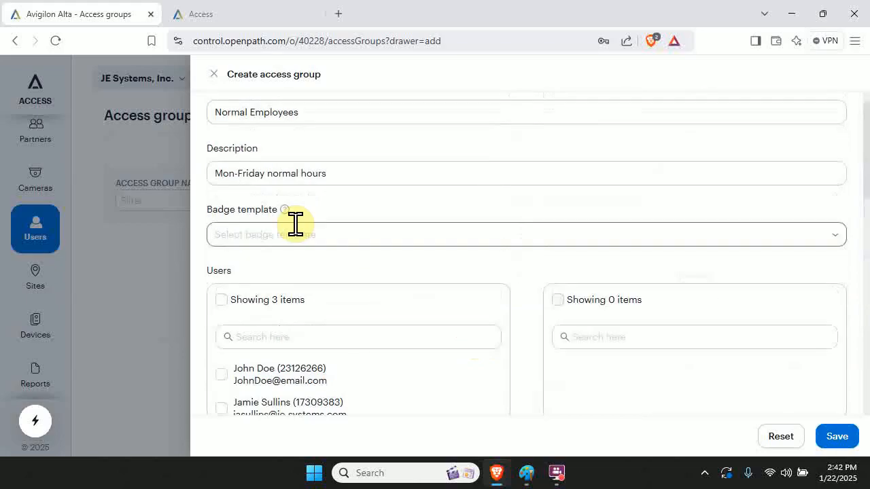
scroll(358, 217, down, 8)
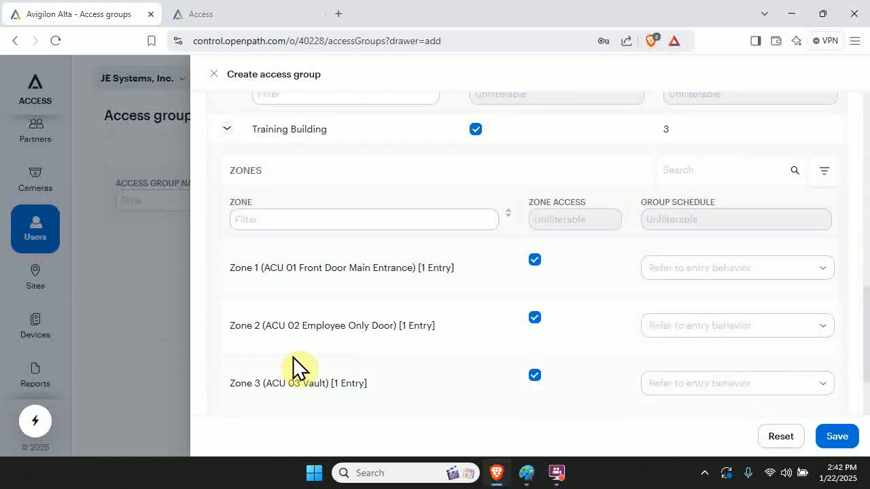
click(535, 379)
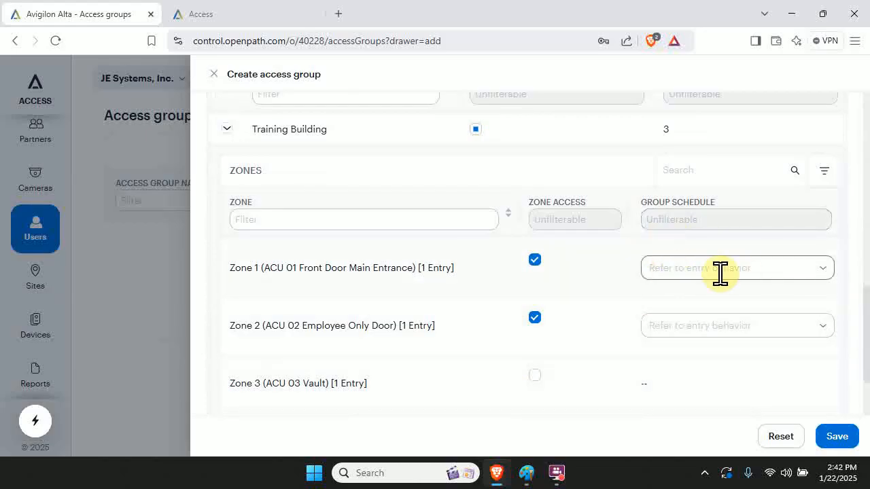
Step: Assign Employee hours to Zones 1 and 2 and save the group
click(826, 270)
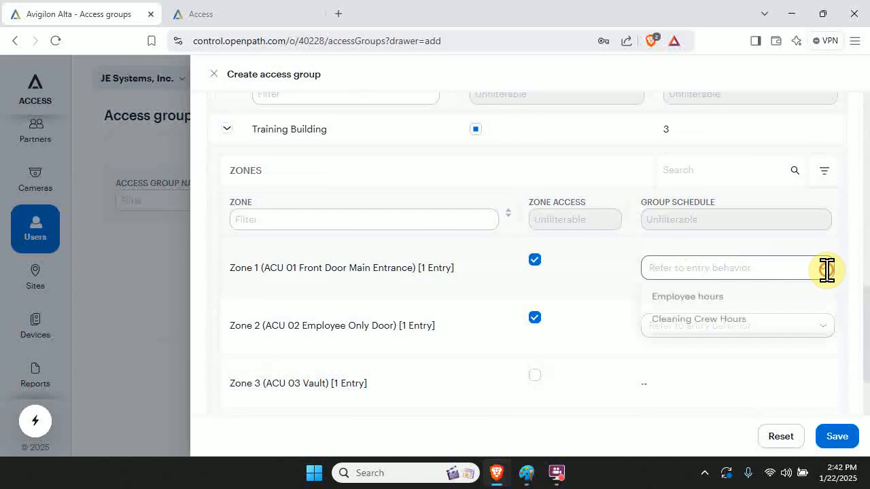
click(726, 300)
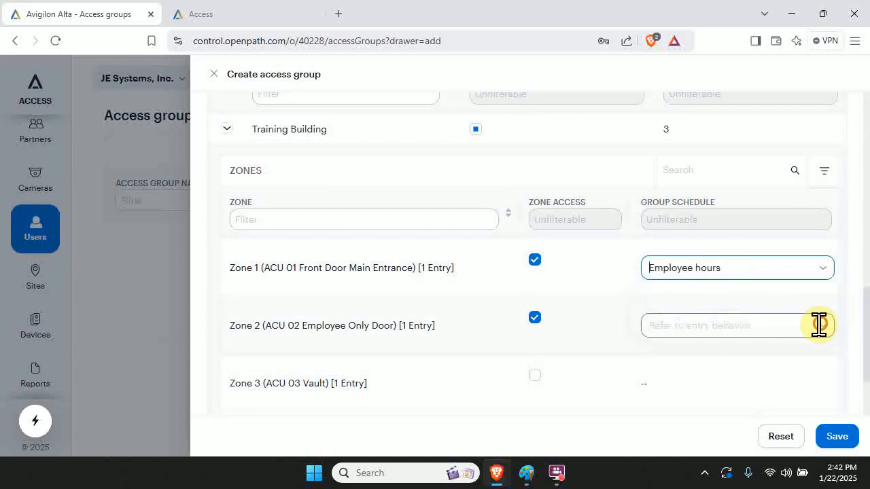
click(816, 325)
click(741, 356)
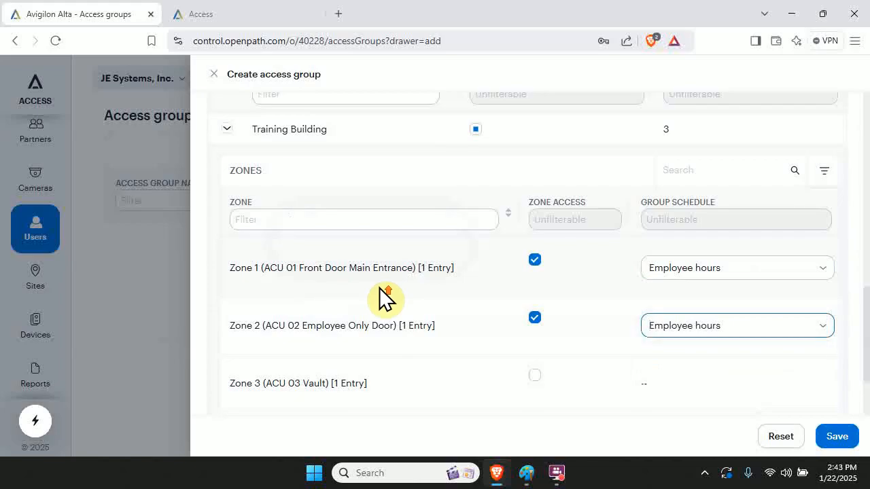
scroll(385, 291, up, 10)
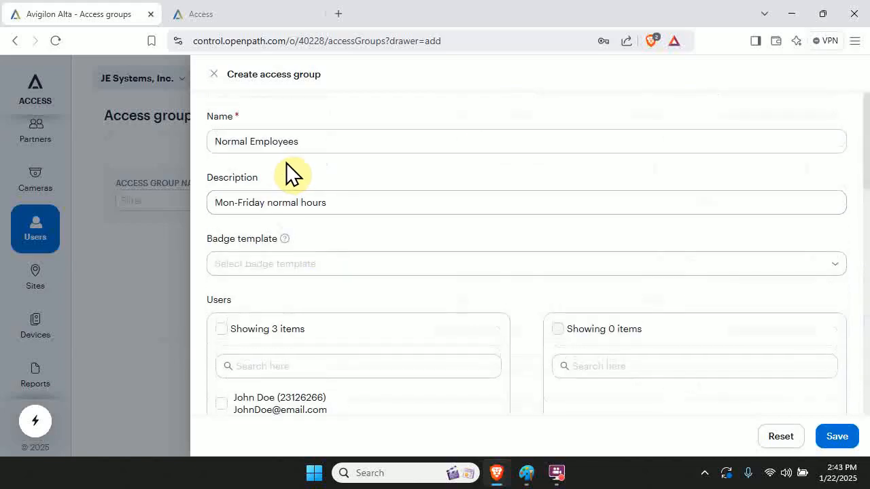
scroll(303, 170, down, 5)
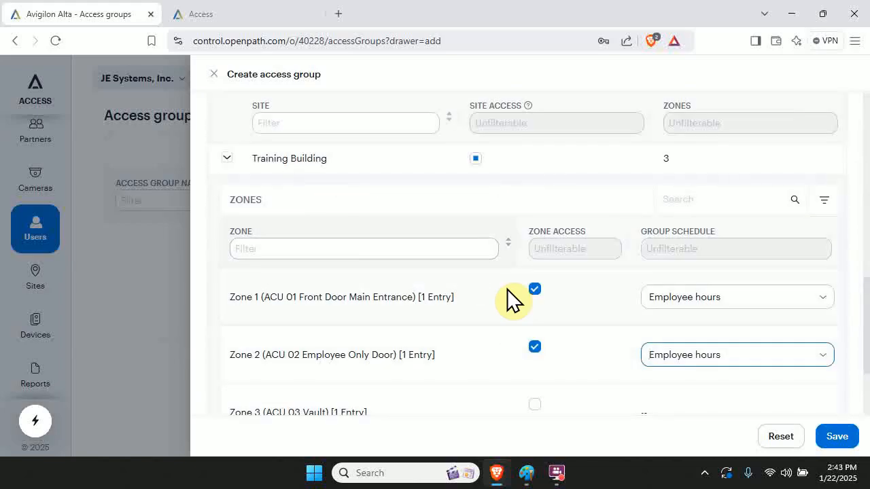
click(835, 438)
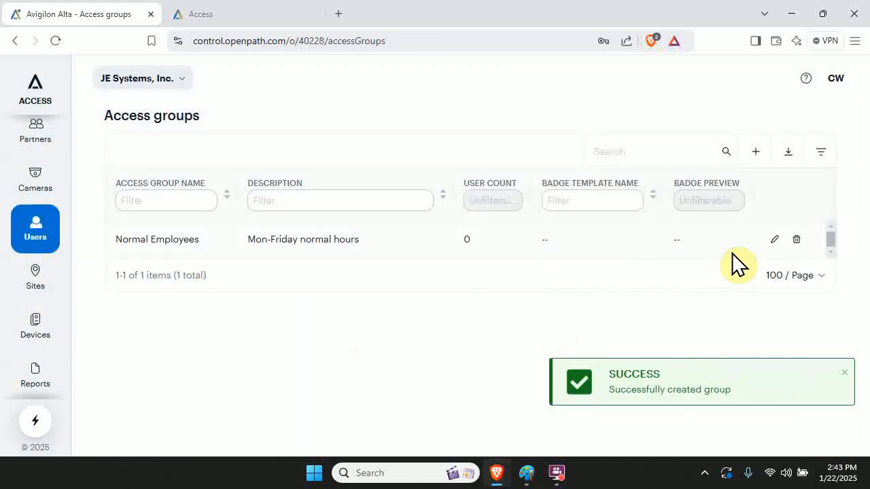
Step: Name a new group 'Cleaning Crew Hours' with Training Building access, excluding the Zone 3 Vault
click(751, 153)
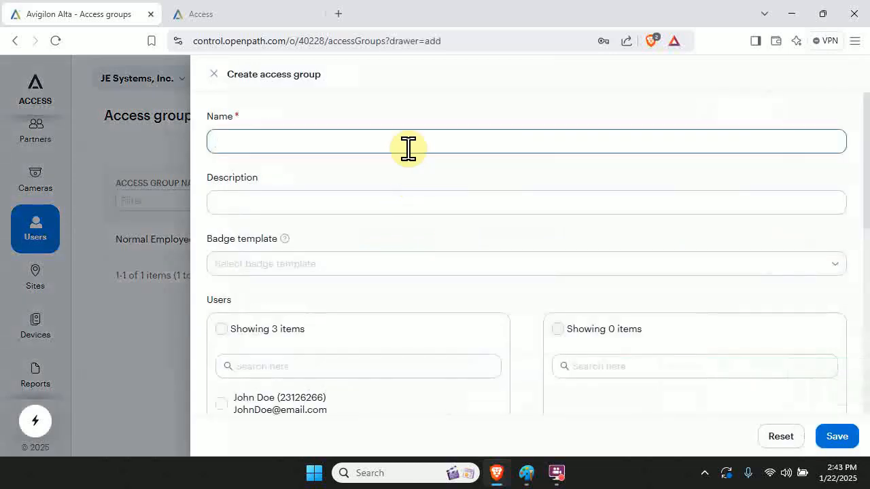
text(Clea)
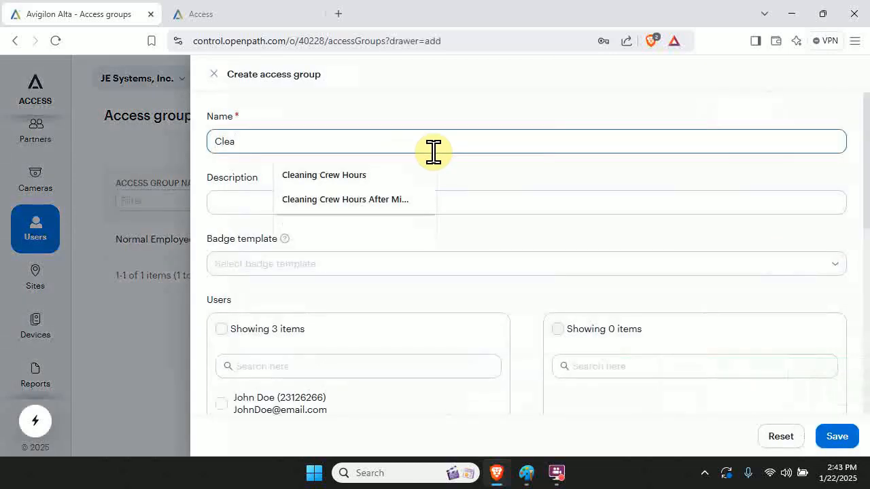
text(ning Crew Hours)
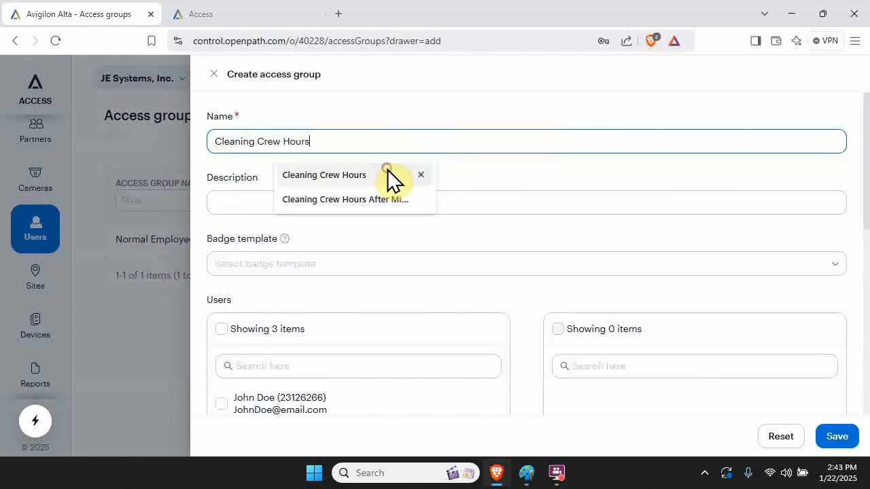
click(388, 178)
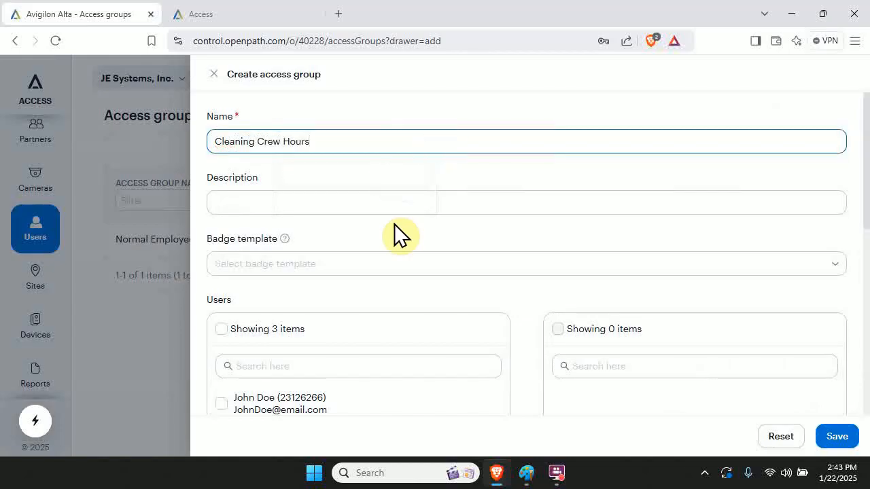
click(387, 206)
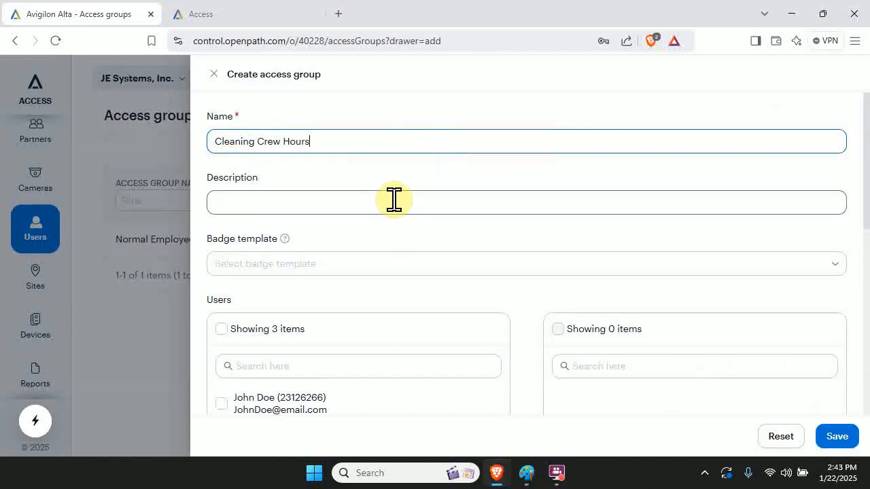
scroll(401, 207, down, 1)
scroll(401, 207, down, 5)
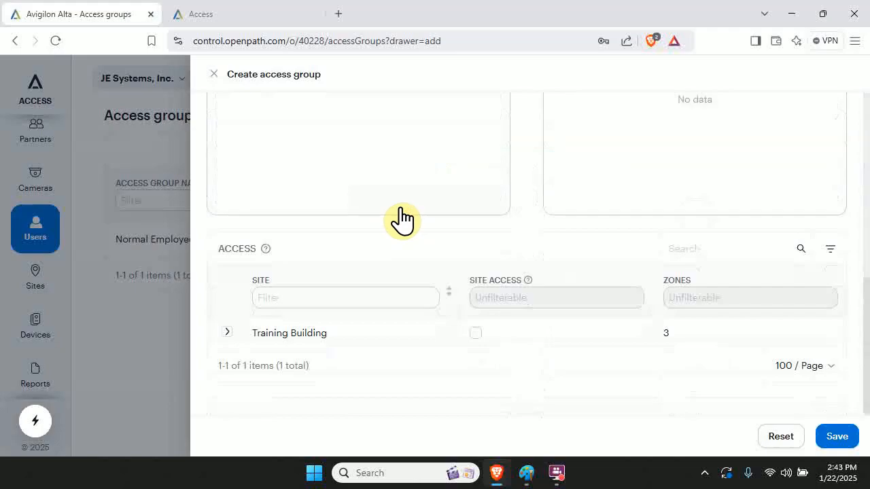
click(476, 334)
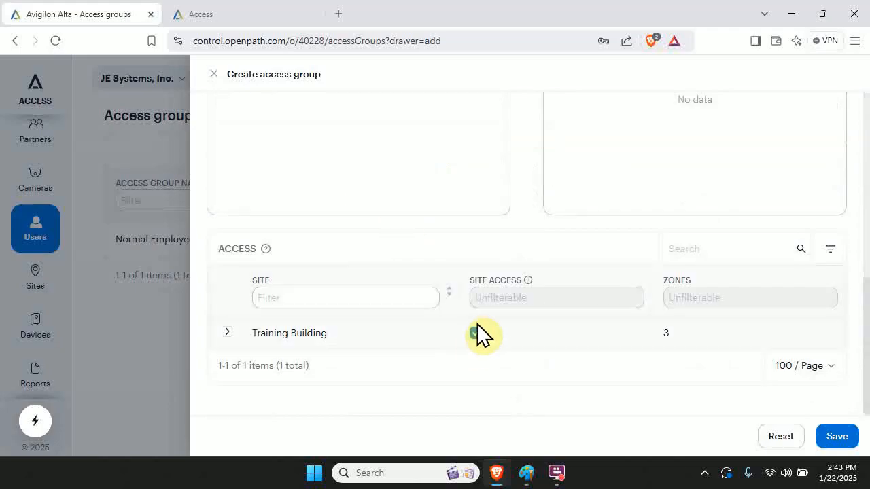
click(227, 332)
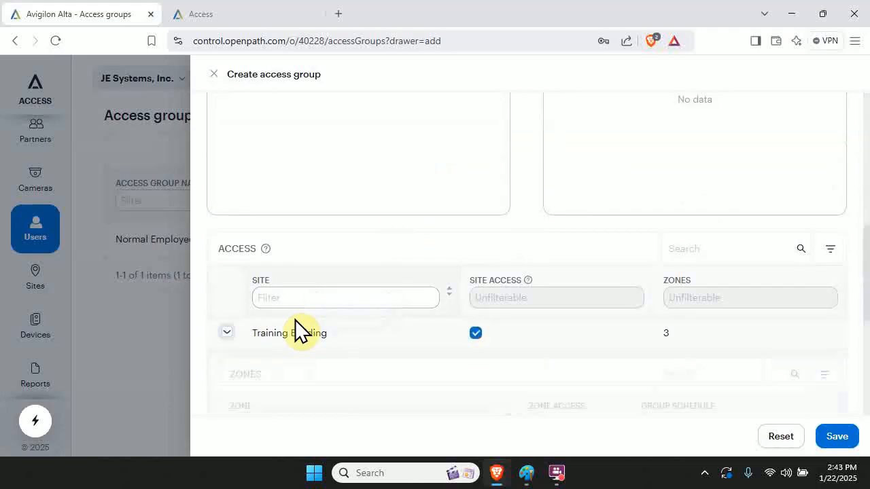
scroll(406, 326, down, 3)
scroll(518, 329, down, 1)
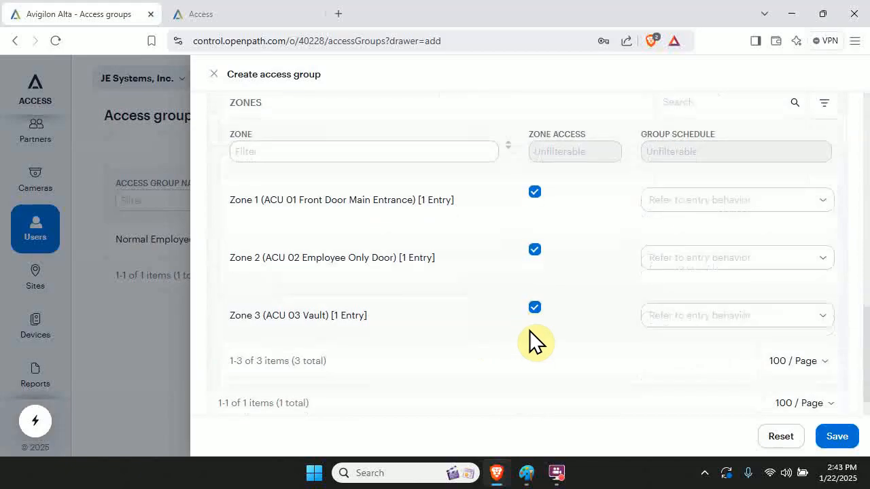
click(534, 310)
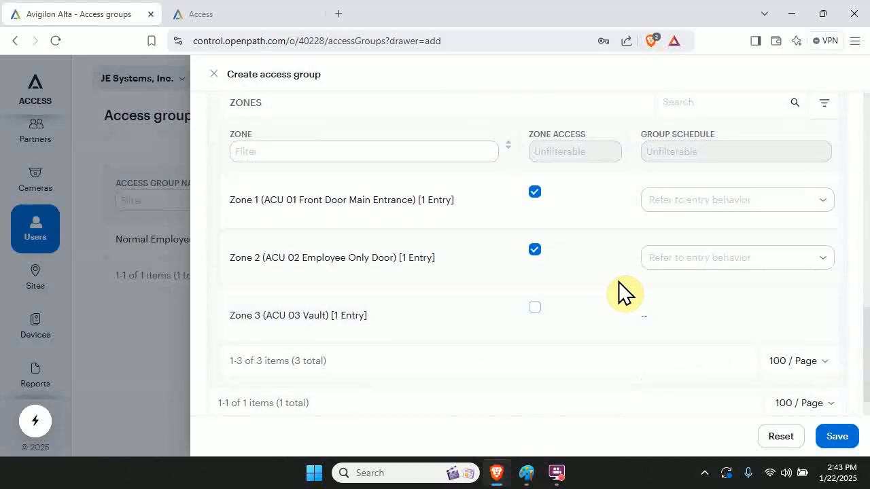
Step: Set Zones 1 and 2 to the Cleaning Crew Hours schedule and save the group
click(683, 199)
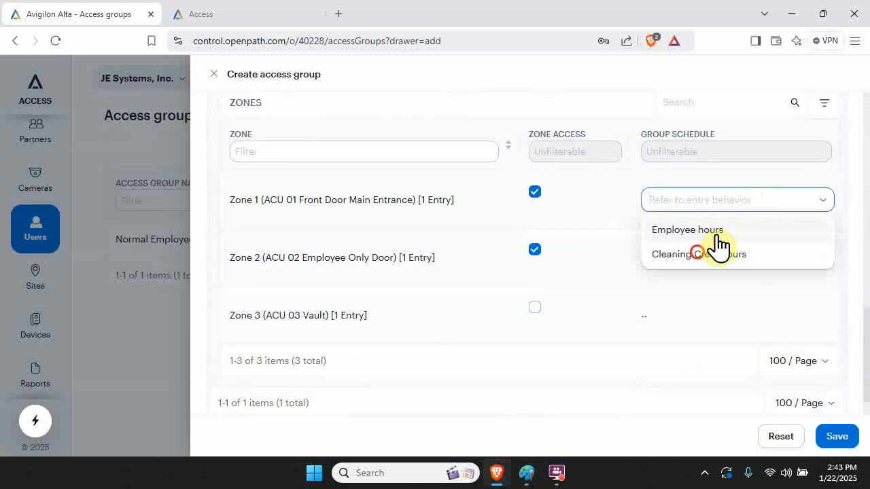
click(707, 251)
click(798, 255)
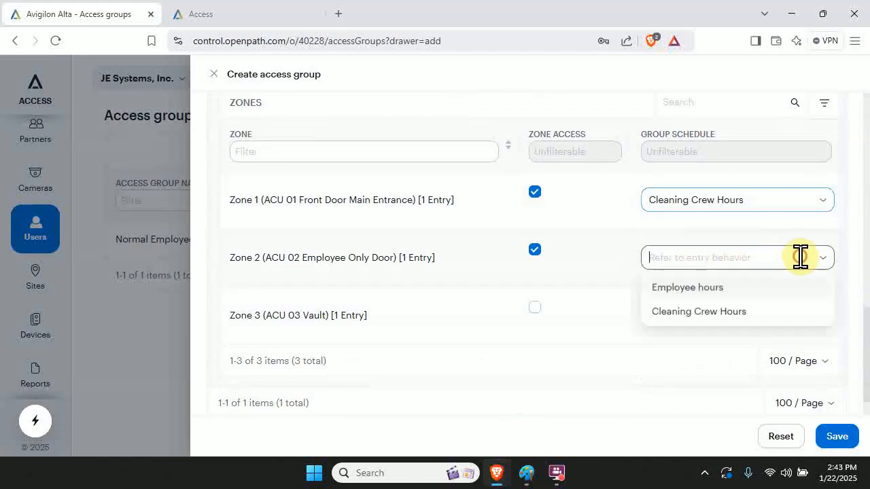
click(735, 311)
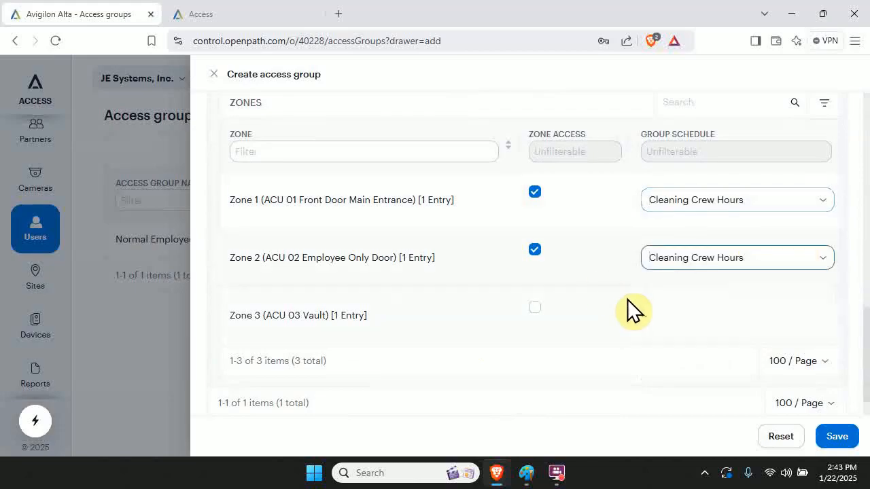
click(829, 436)
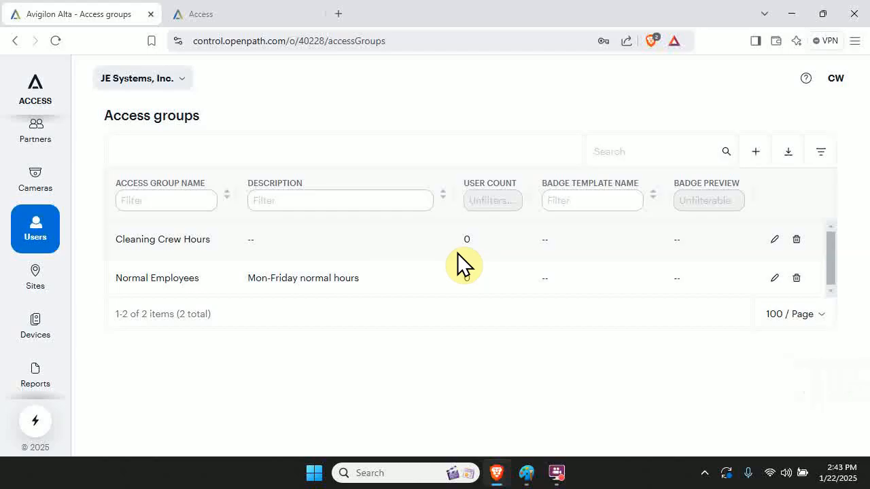
Step: Create the 'Manager' group with site access to all three Training Building zones and save it
click(755, 151)
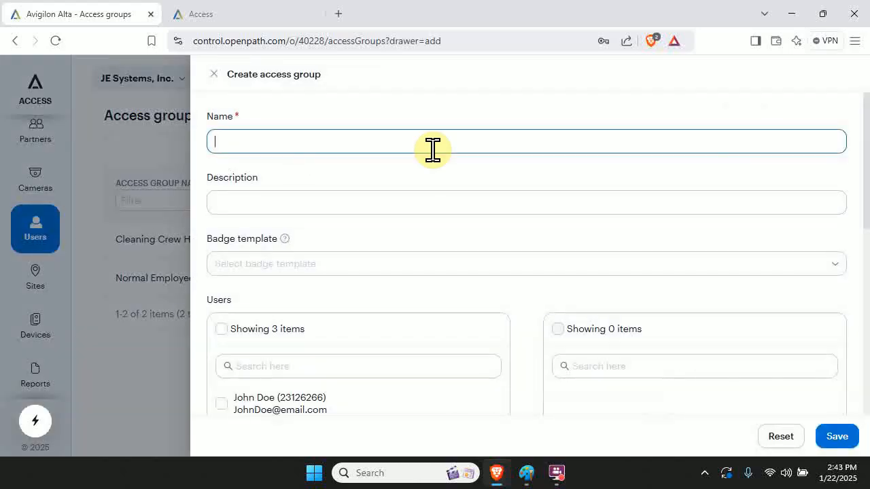
text(Manager)
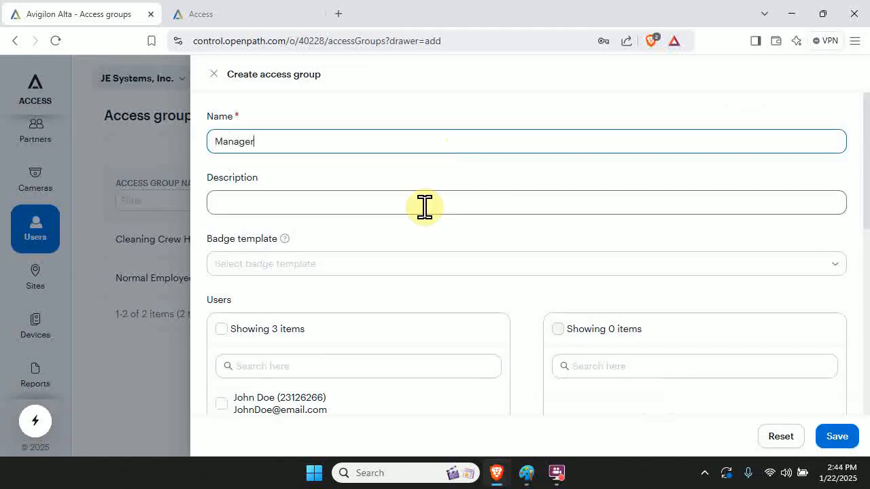
scroll(422, 205, down, 5)
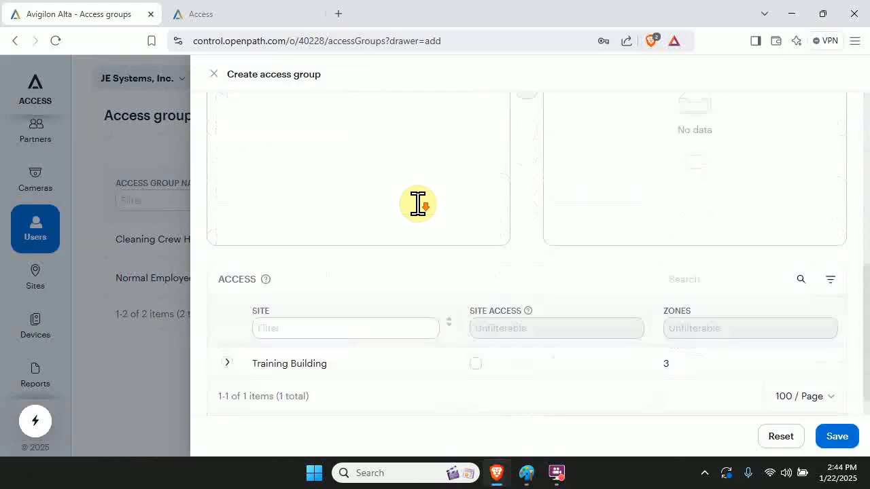
scroll(418, 204, down, 1)
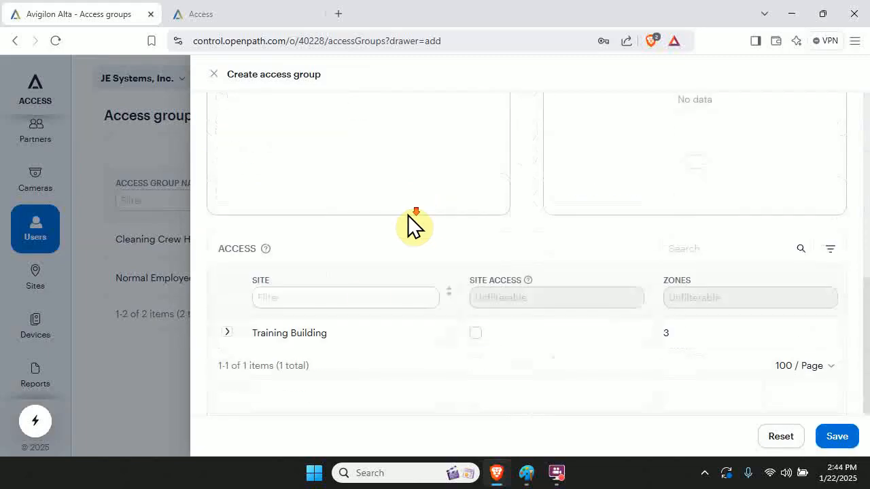
click(226, 334)
scroll(292, 318, down, 4)
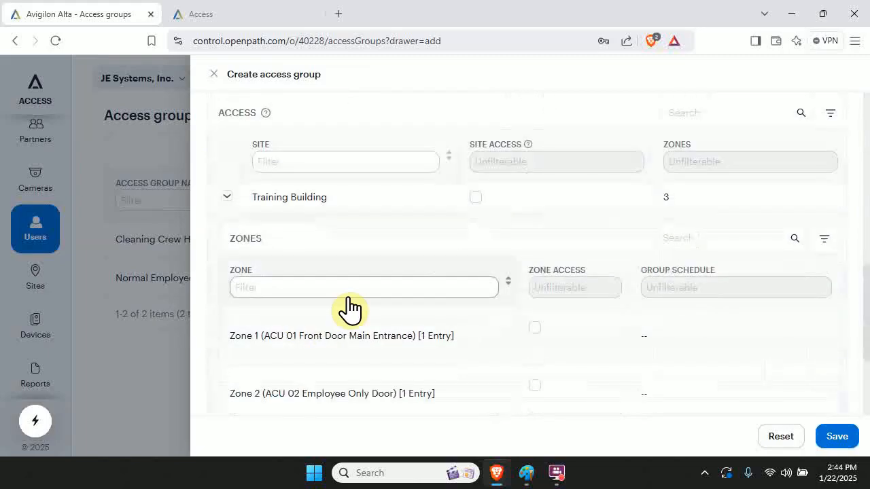
click(473, 199)
scroll(466, 204, down, 4)
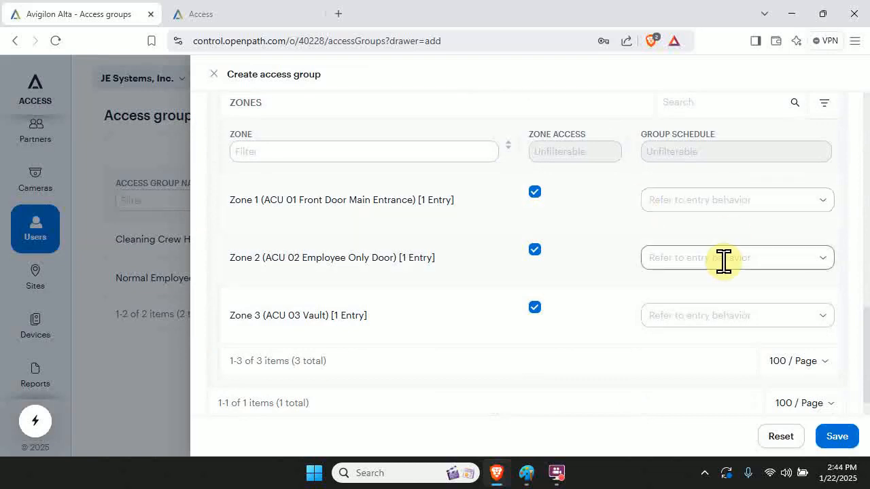
click(835, 438)
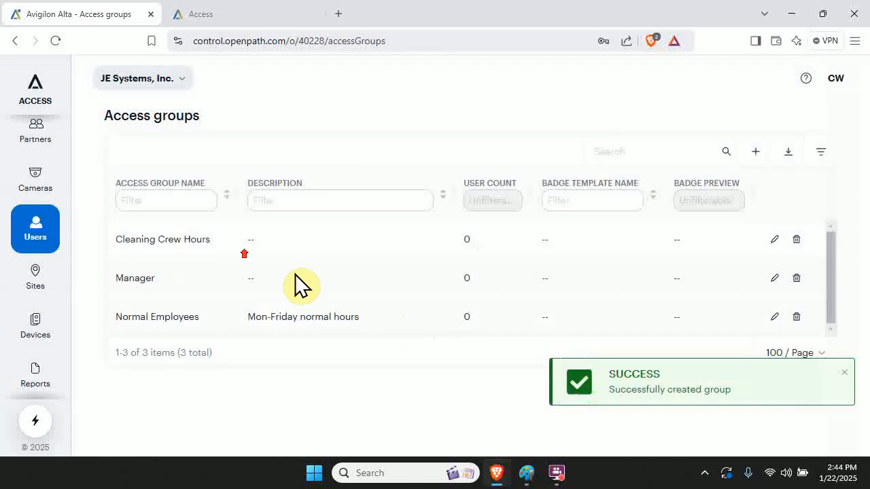
mouse_move(49, 242)
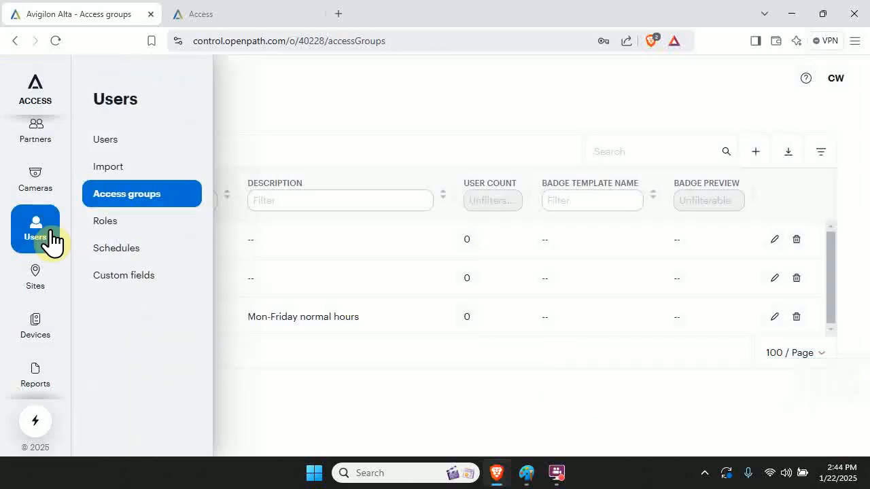
Step: From the Users list, open the first user's record in the edit panel
click(123, 149)
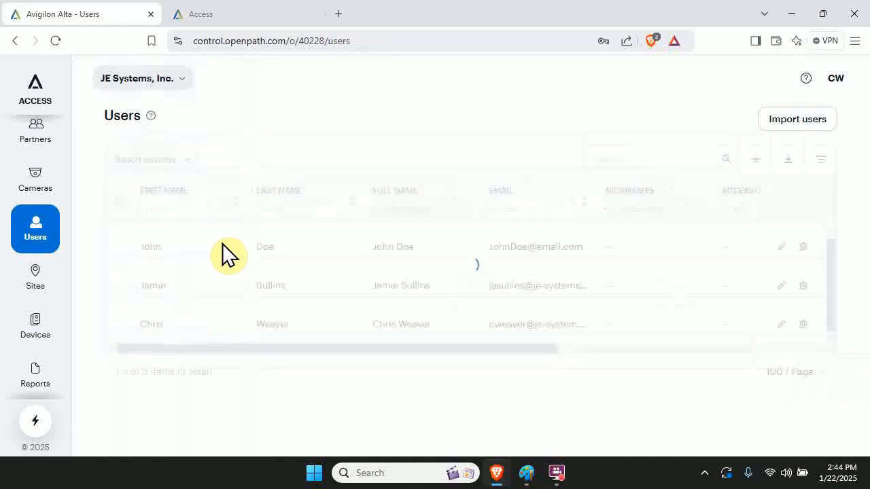
click(781, 247)
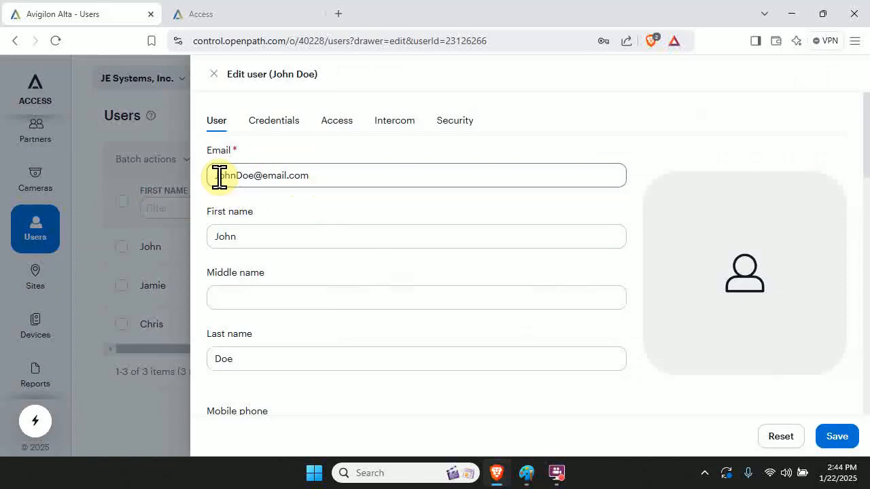
scroll(338, 175, down, 1)
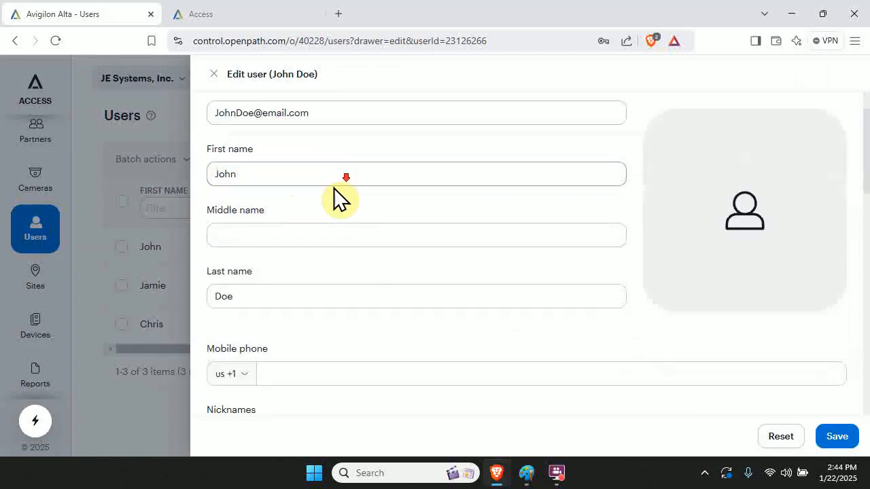
scroll(272, 278, down, 5)
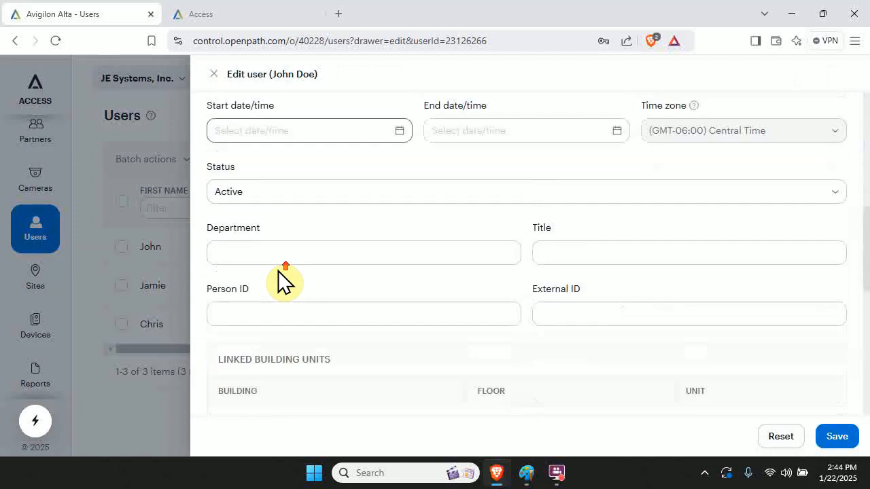
scroll(278, 279, up, 4)
scroll(280, 268, up, 3)
Step: Delete the user's work phone and personal phone mobile credentials, confirming each removal
click(275, 125)
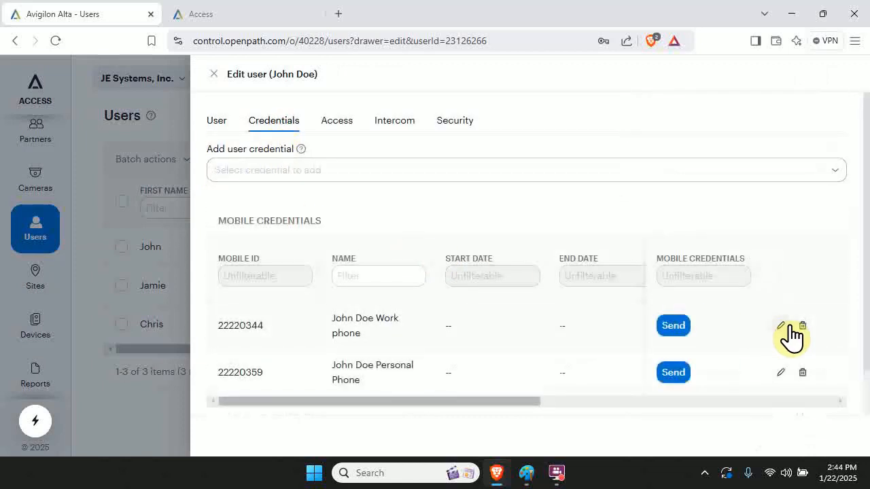
click(800, 325)
click(547, 280)
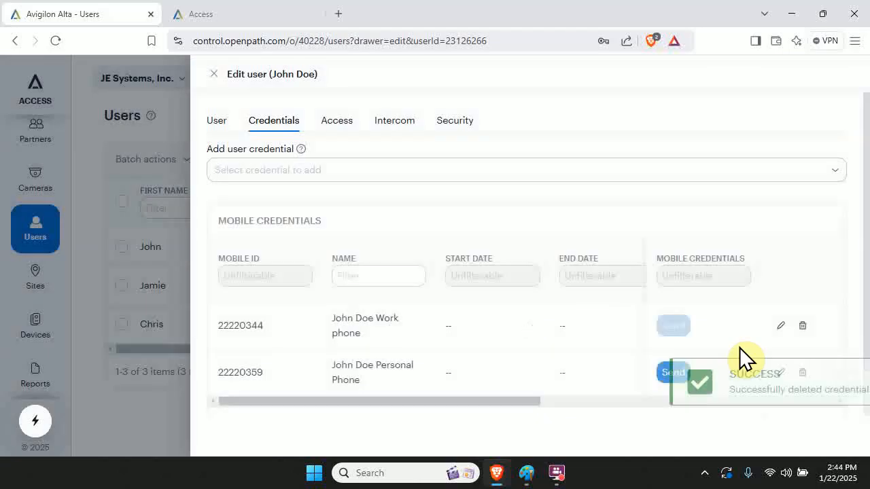
click(802, 325)
click(541, 278)
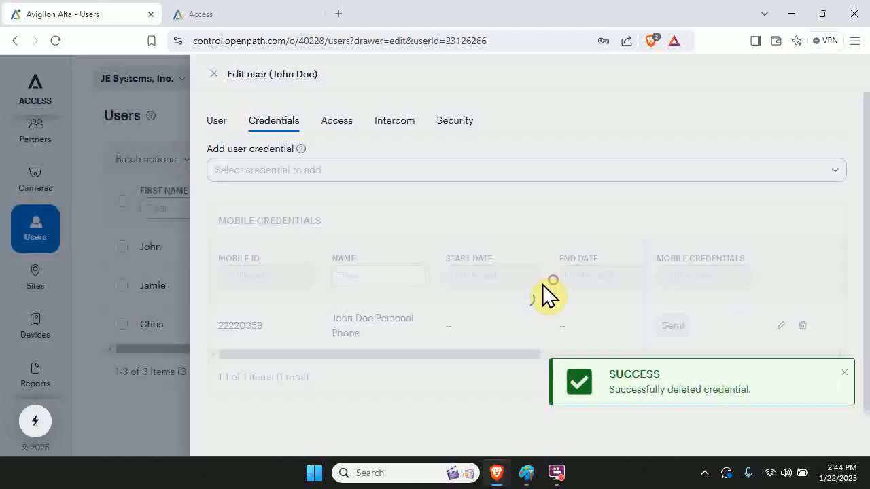
Step: Back on the Credentials tab, bring up the Add user credential type choices
click(219, 123)
click(258, 127)
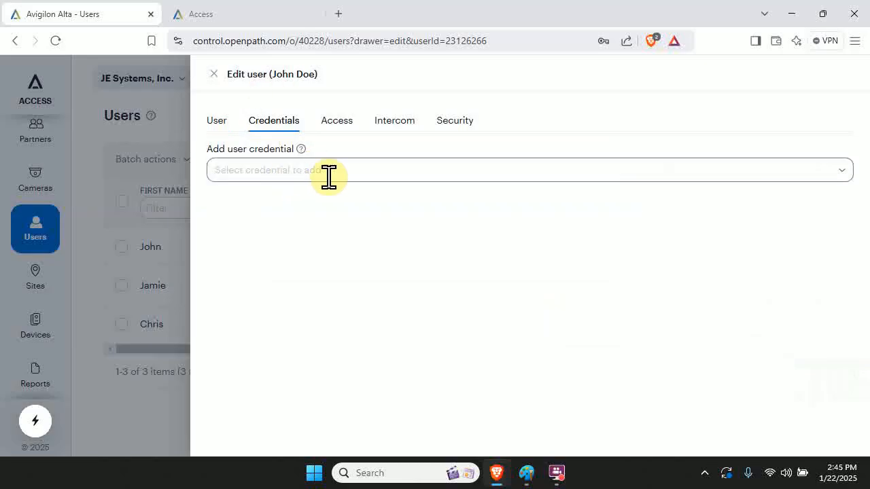
click(819, 171)
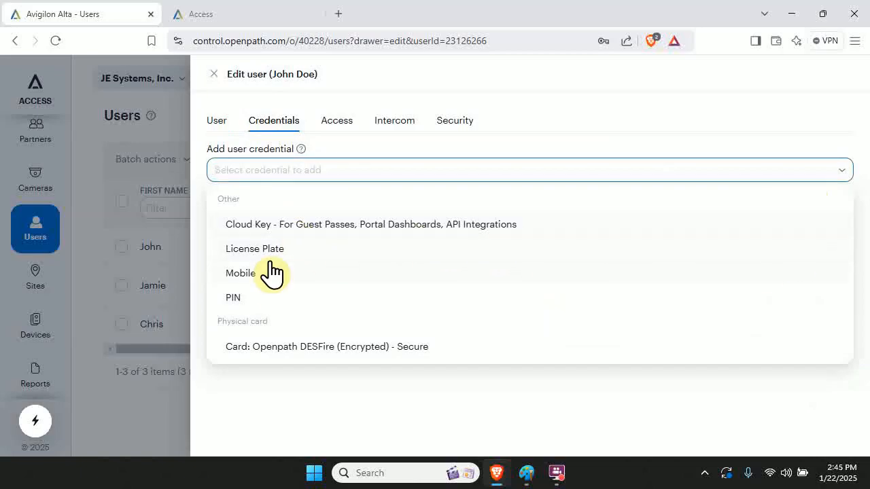
scroll(272, 285, down, 2)
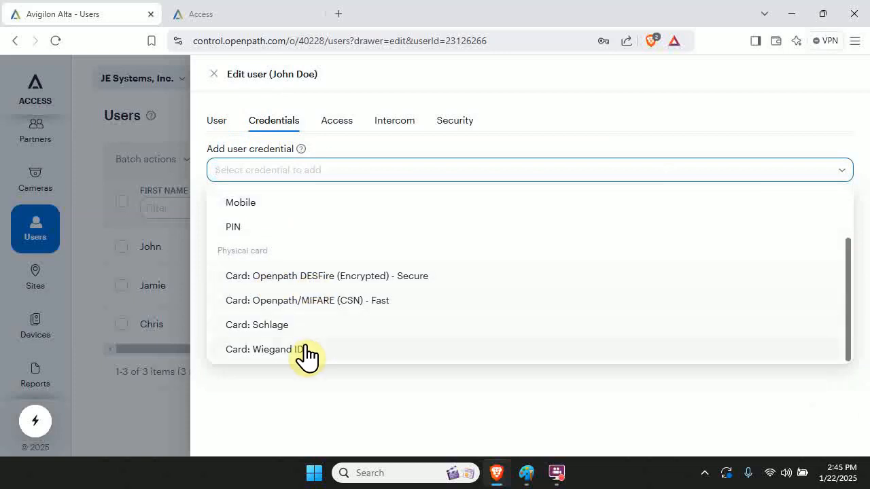
scroll(313, 299, up, 2)
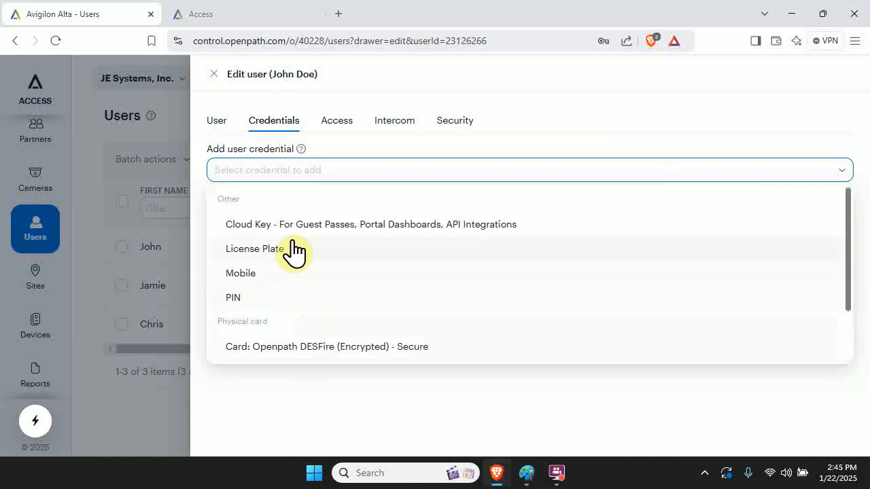
Step: Add a Mobile credential with the user's work phone as device name, starting Now, and save it
click(265, 273)
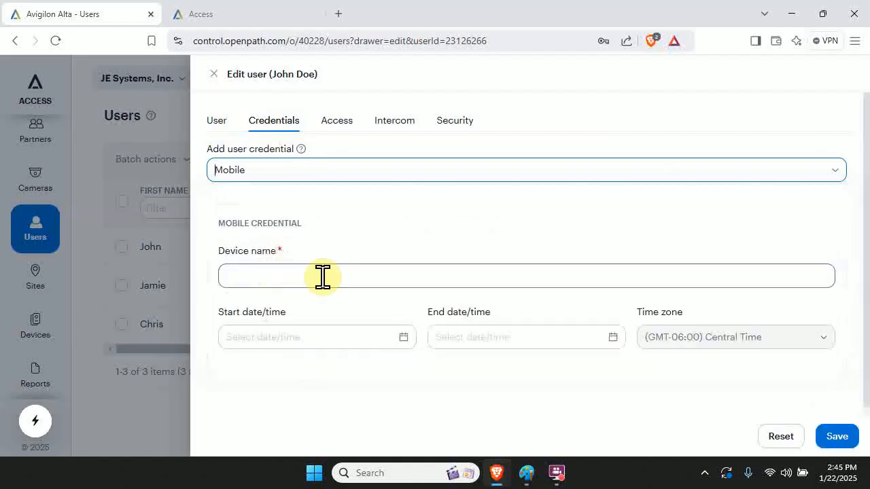
click(322, 276)
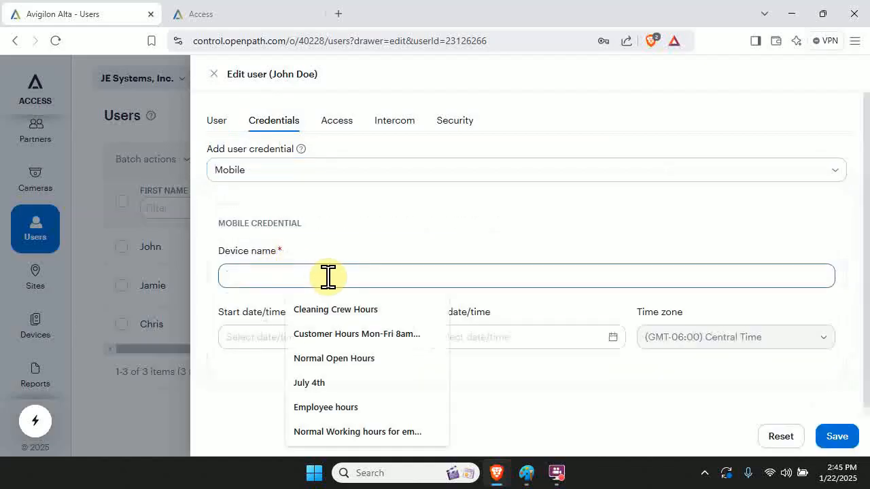
text(John Doe)
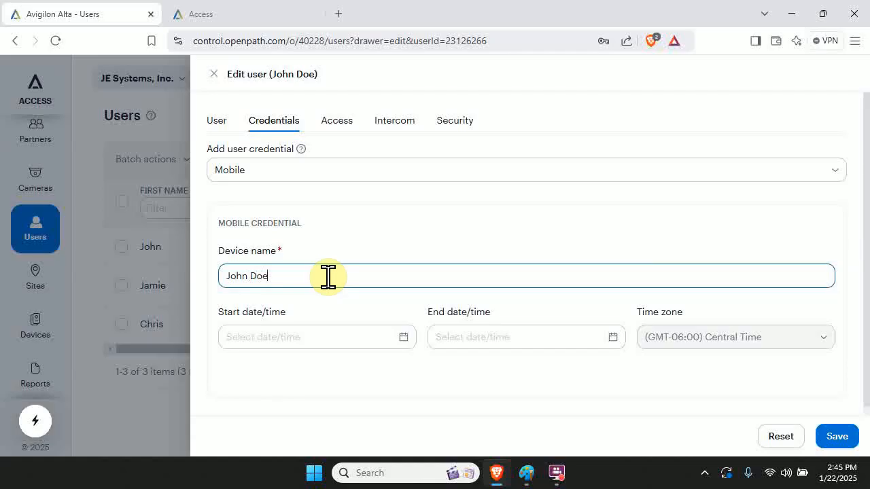
text('s Work Phone)
click(339, 338)
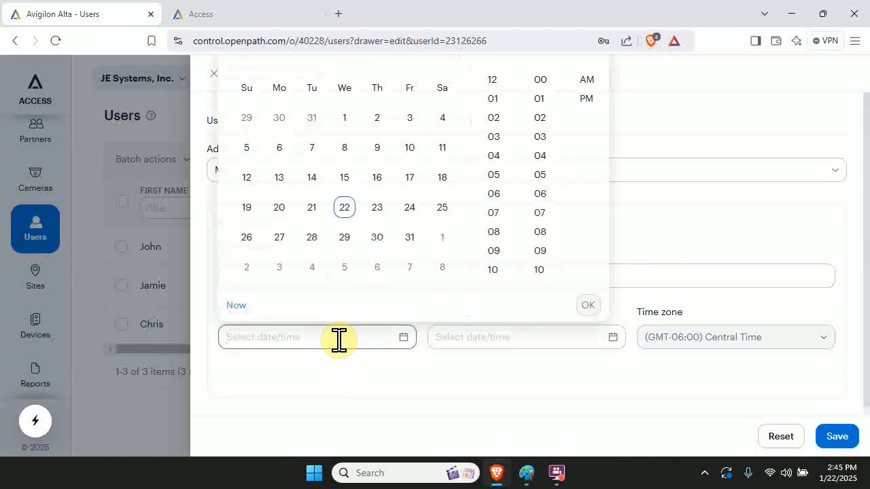
click(238, 305)
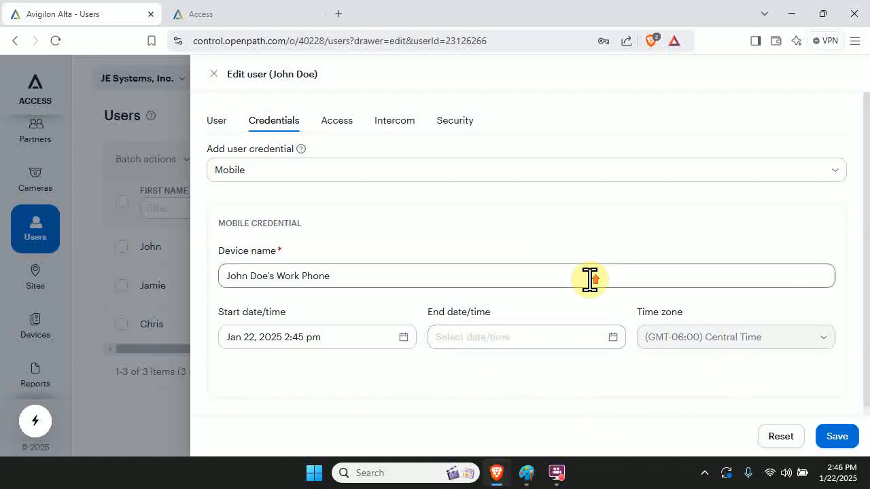
click(840, 439)
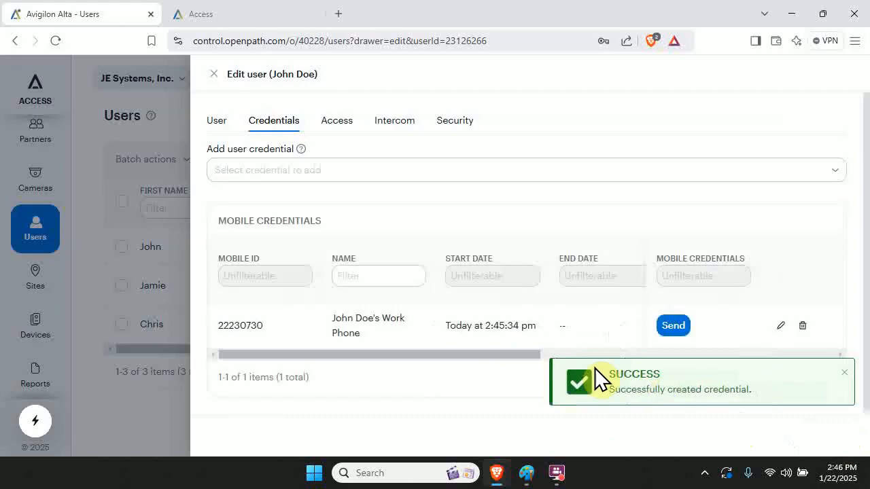
click(844, 372)
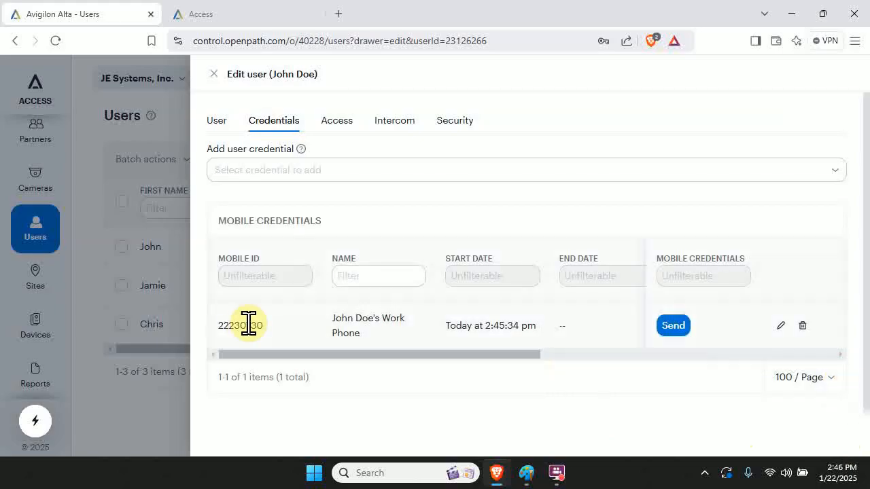
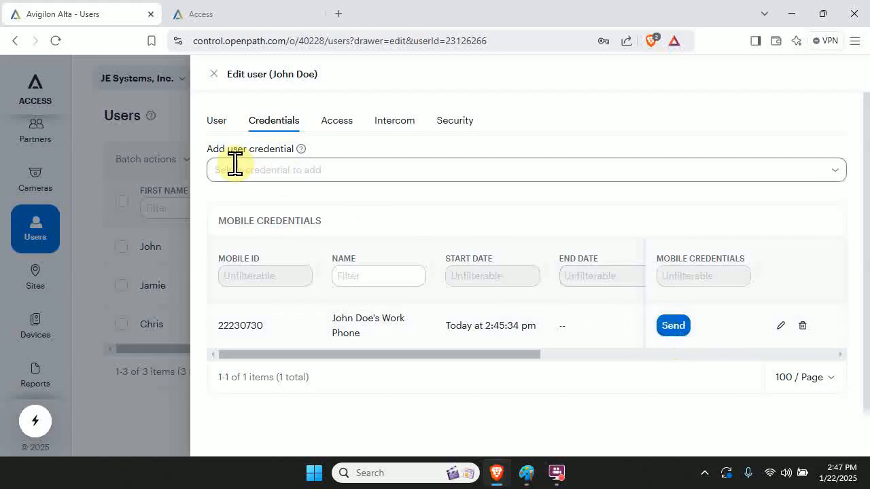
Step: Inspect the existing Work Phone credential's device name, then close it without saving
click(301, 170)
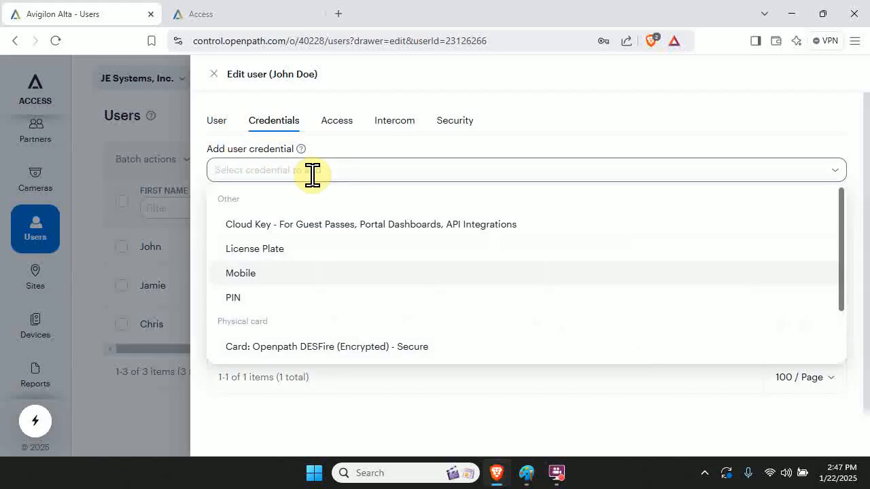
text(John Doe)
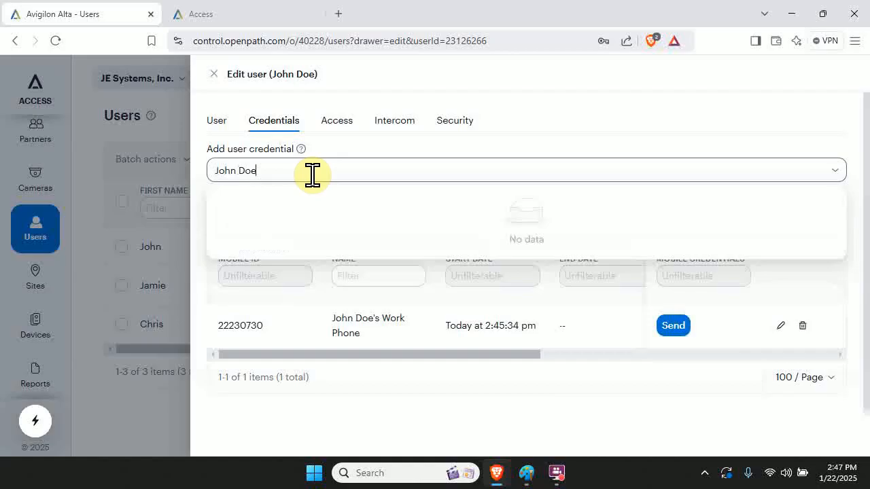
text('s Personal Phone)
click(313, 308)
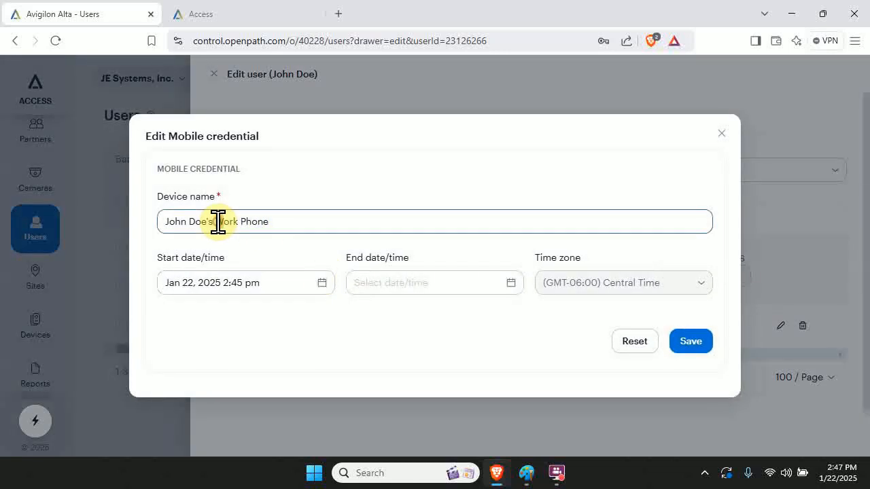
drag(217, 225, 326, 225)
click(721, 134)
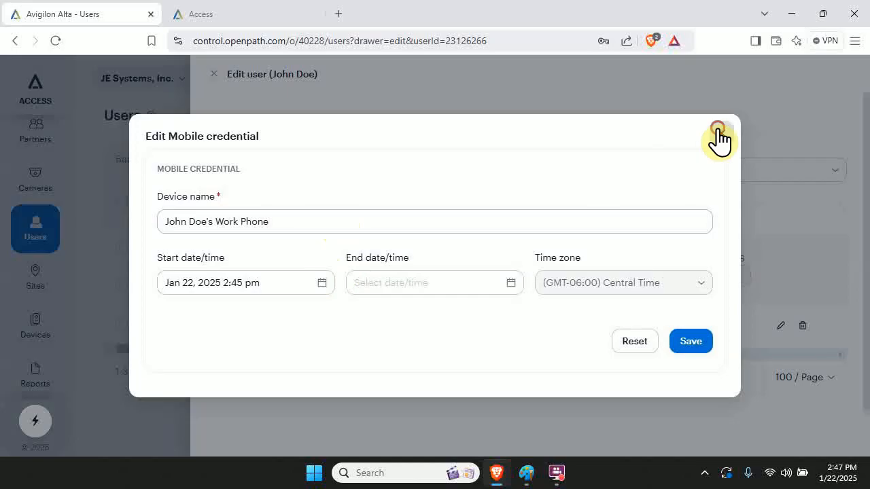
Step: Reopen the Add user credential list showing Cloud Key, License Plate, Mobile, PIN and card types
click(424, 169)
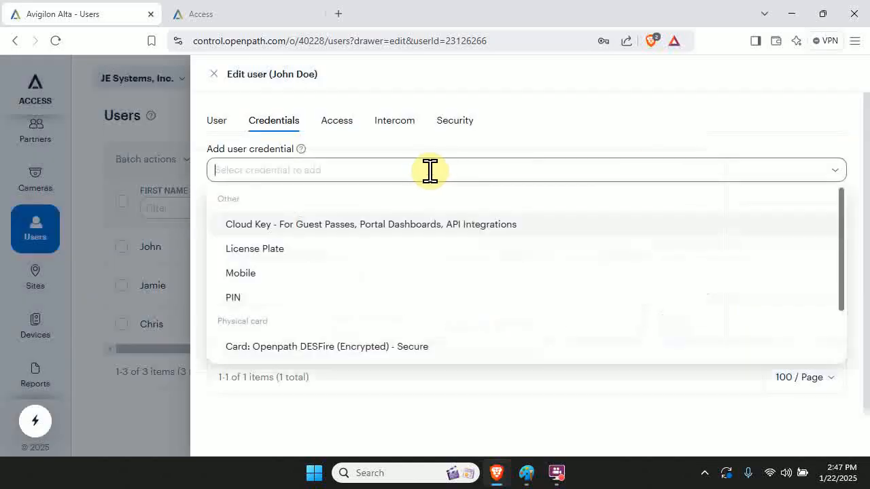
text(John Doe)
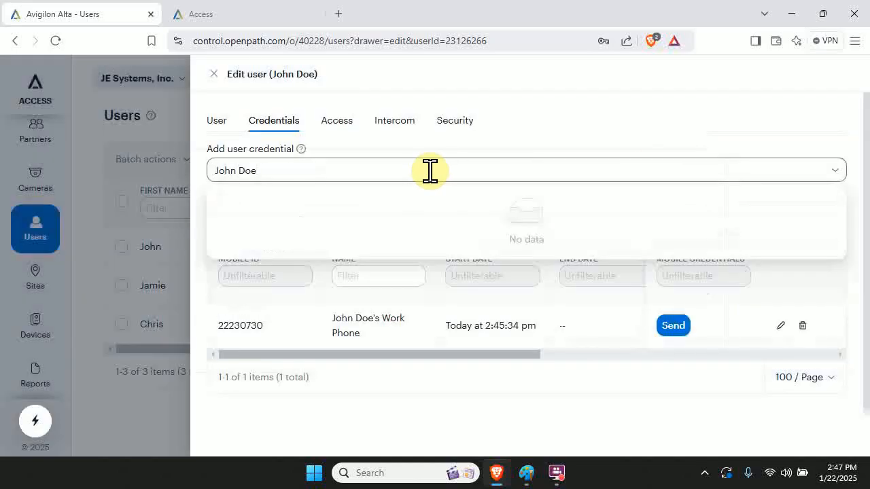
text('s Personal Phone)
key(Return)
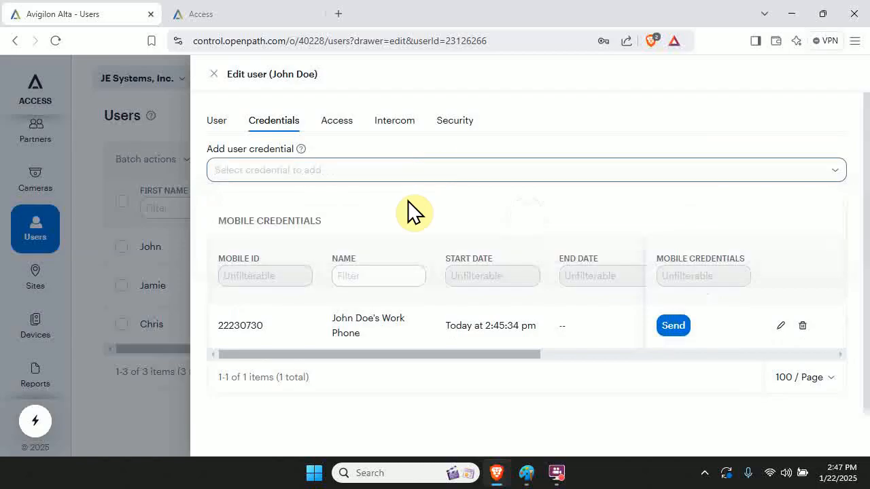
drag(446, 351, 441, 327)
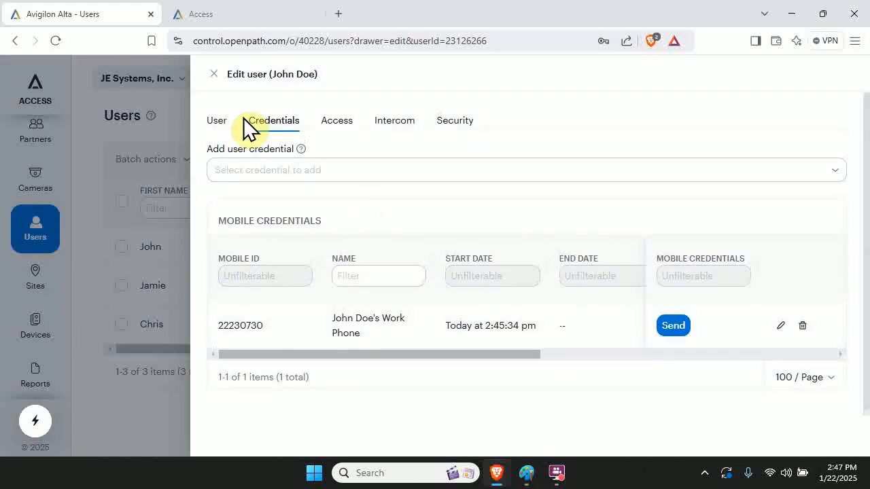
click(217, 122)
click(273, 126)
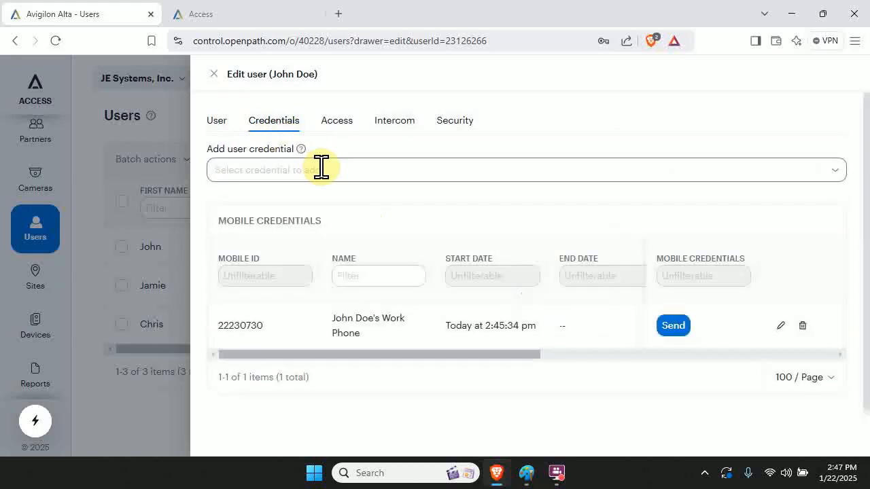
click(320, 169)
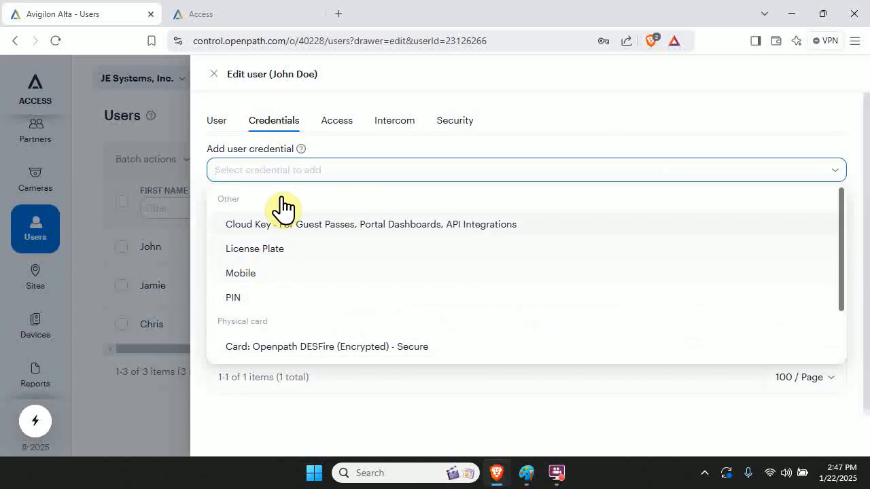
Step: Add a Mobile credential named for the user's Personal Phone, starting Now, and save it
click(253, 275)
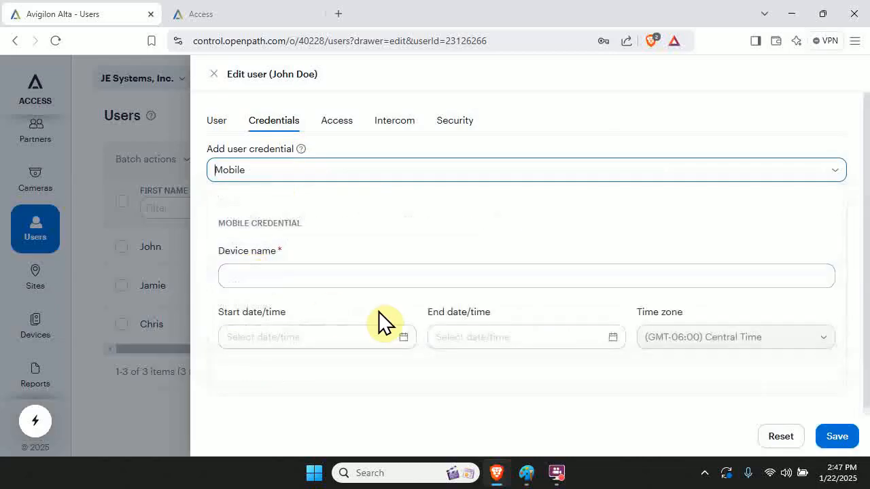
click(399, 278)
text(J)
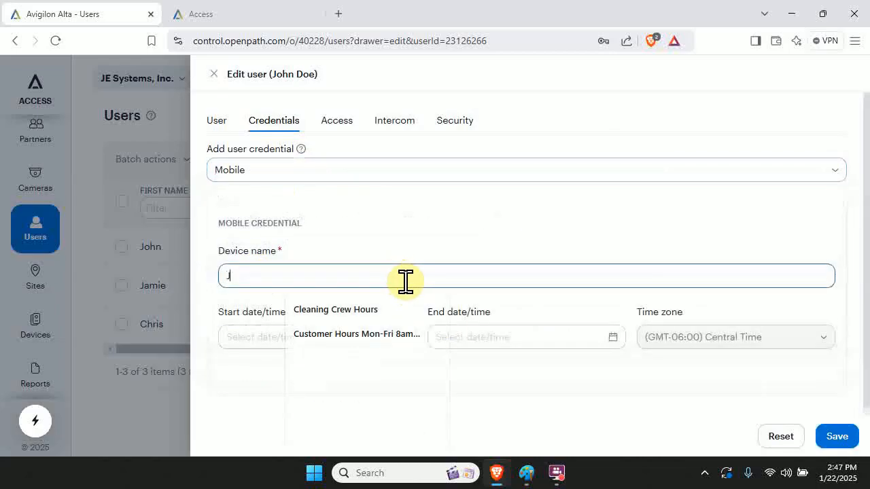
text(ohn D)
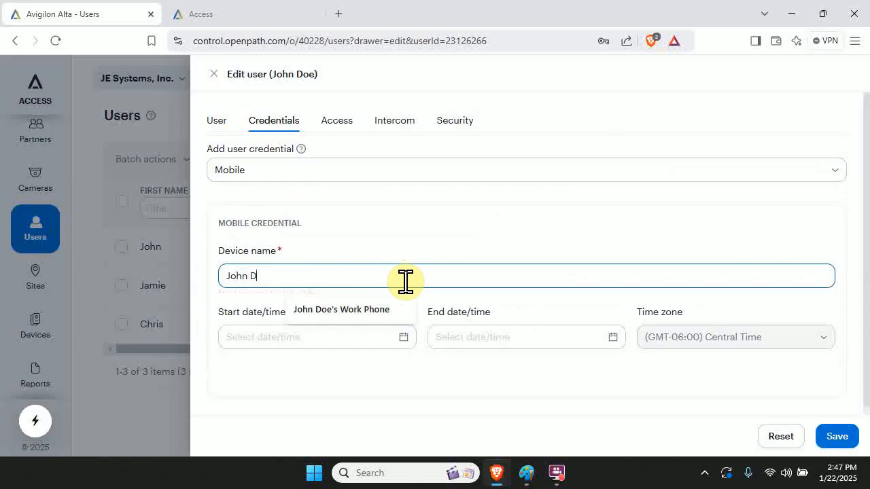
text(oe's Personal)
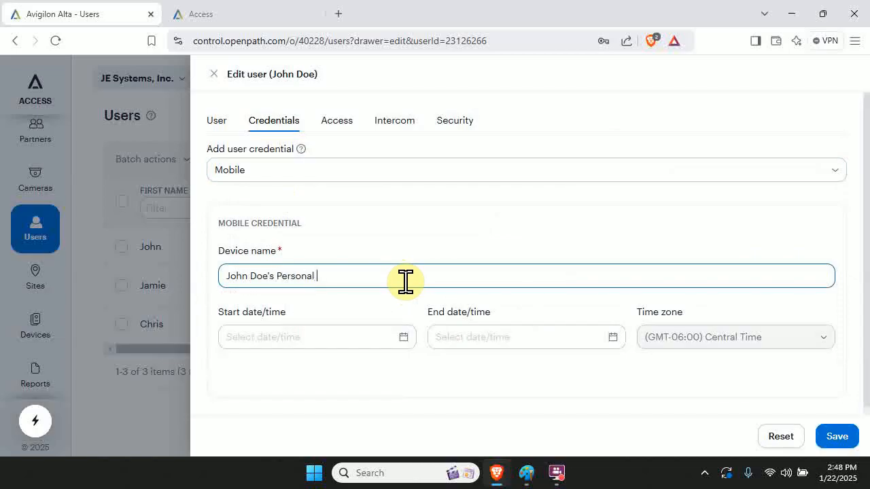
text( Phone)
click(350, 336)
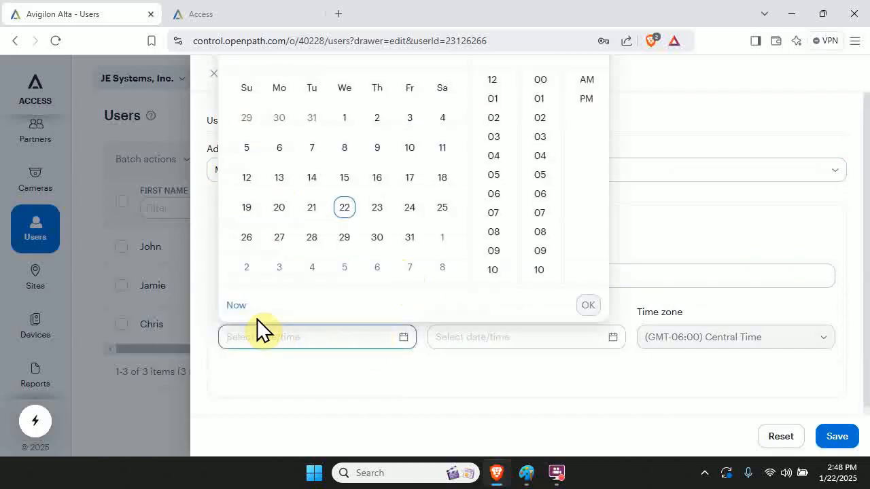
click(236, 305)
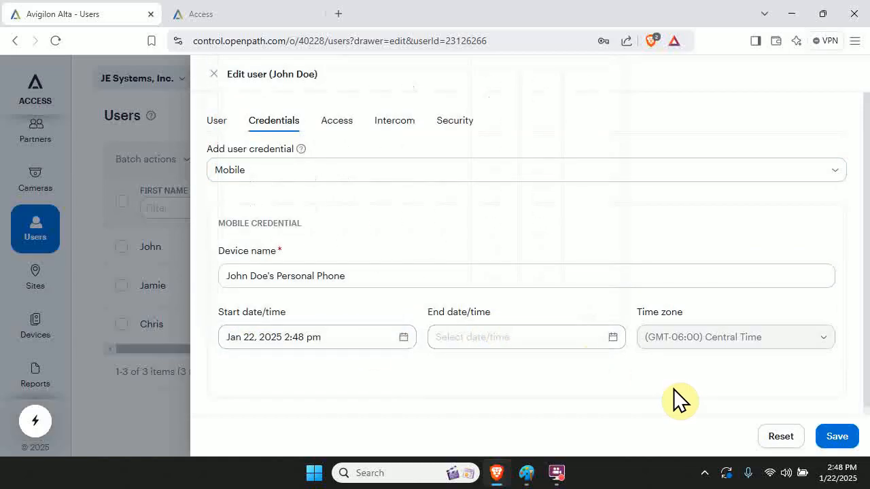
click(837, 437)
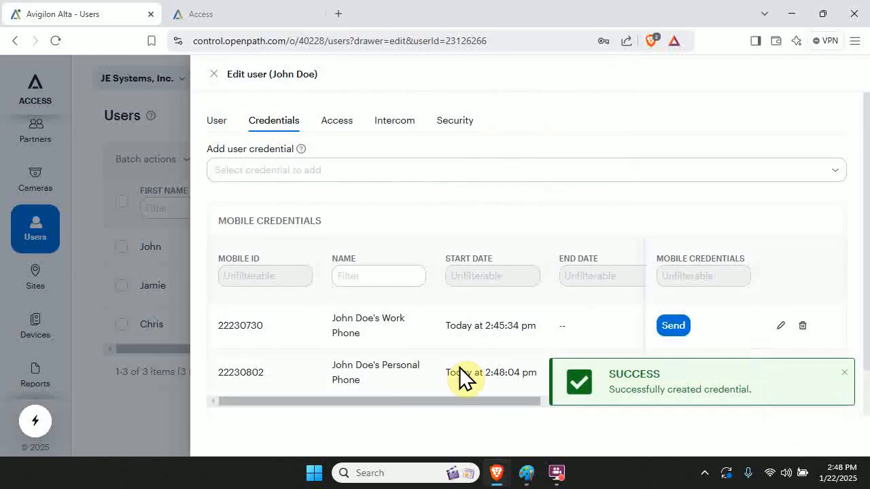
click(845, 373)
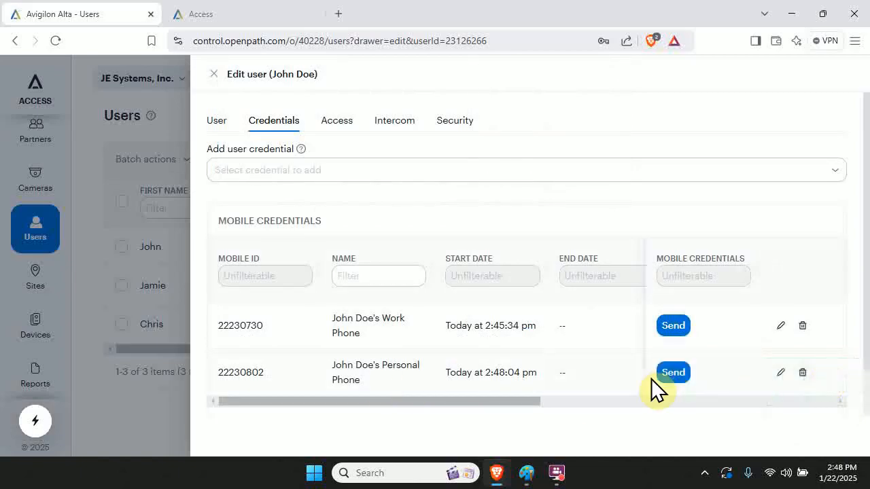
scroll(563, 349, down, 1)
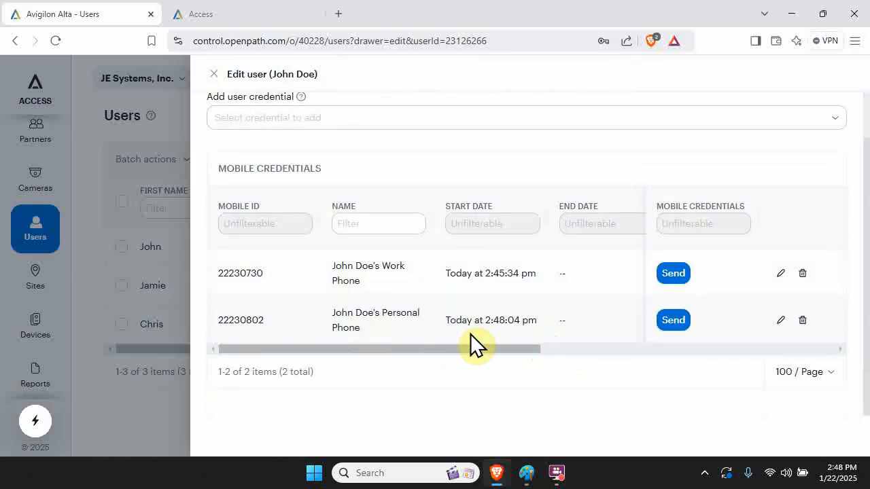
scroll(471, 336, up, 1)
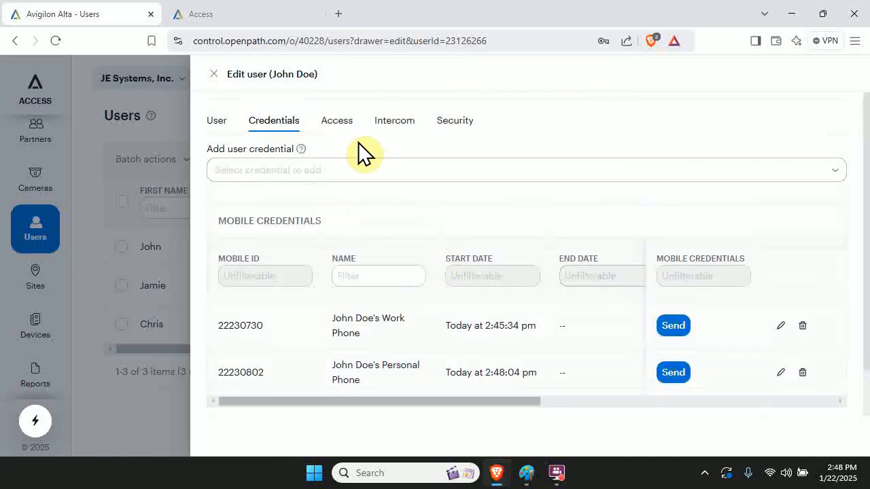
Step: Add the user to the Normal Employees access group and save the access change
click(337, 122)
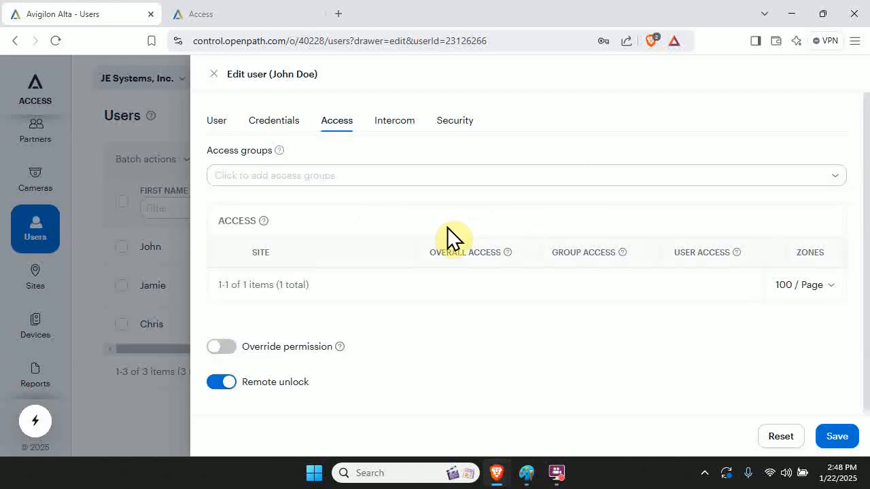
click(484, 178)
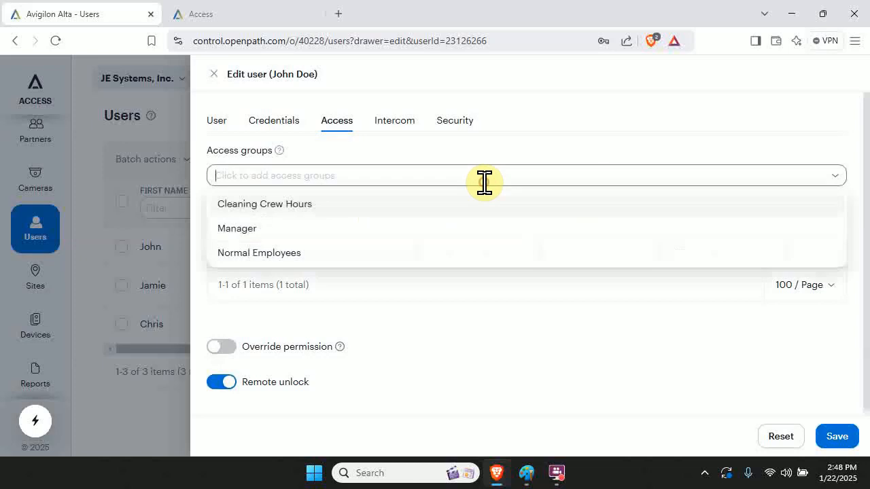
click(282, 257)
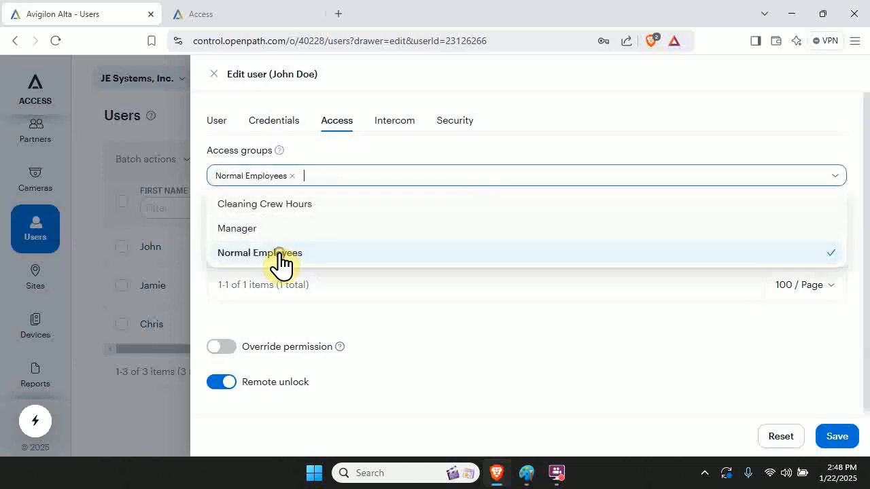
click(834, 436)
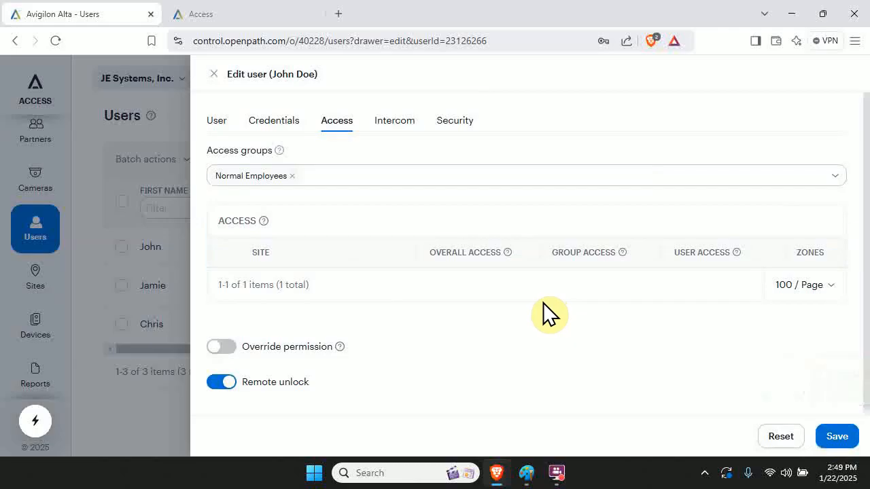
click(221, 120)
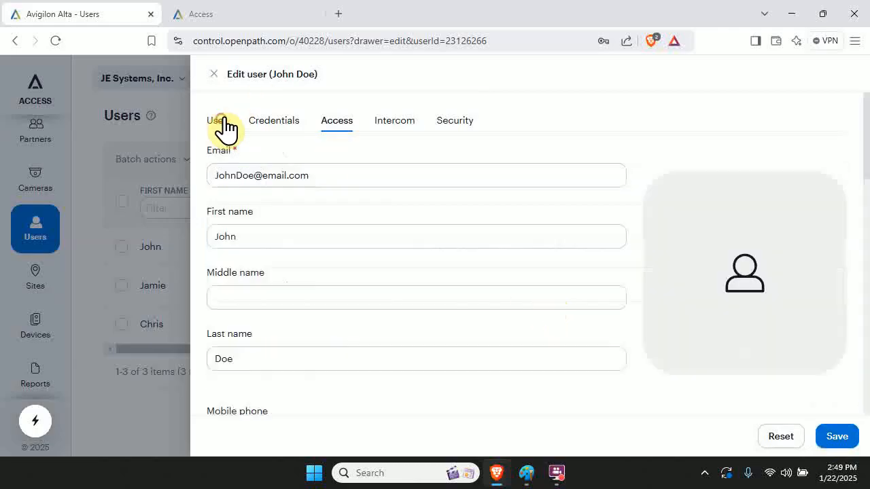
Step: Return to the Users list, start a new user, and enter their e-mail address
click(214, 74)
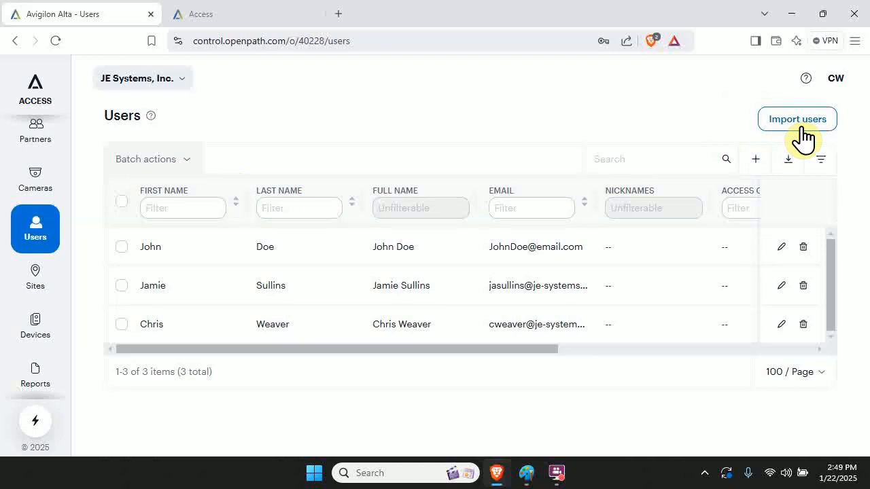
click(757, 159)
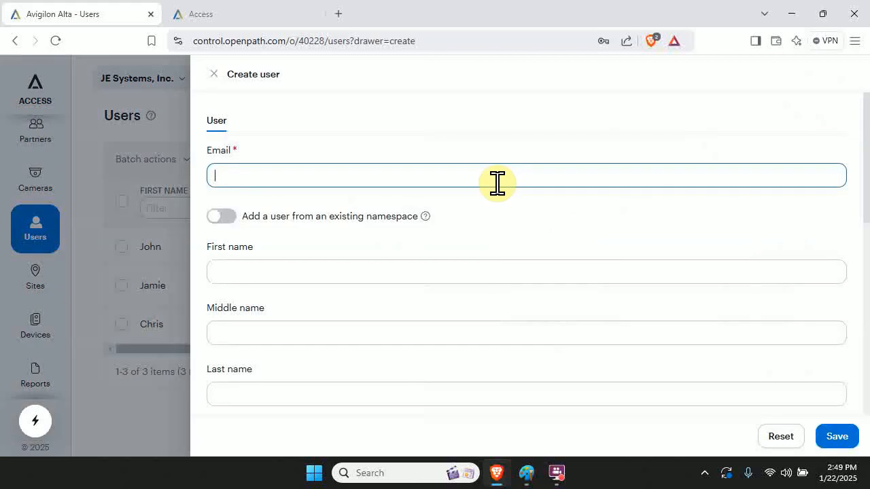
text(Jane D)
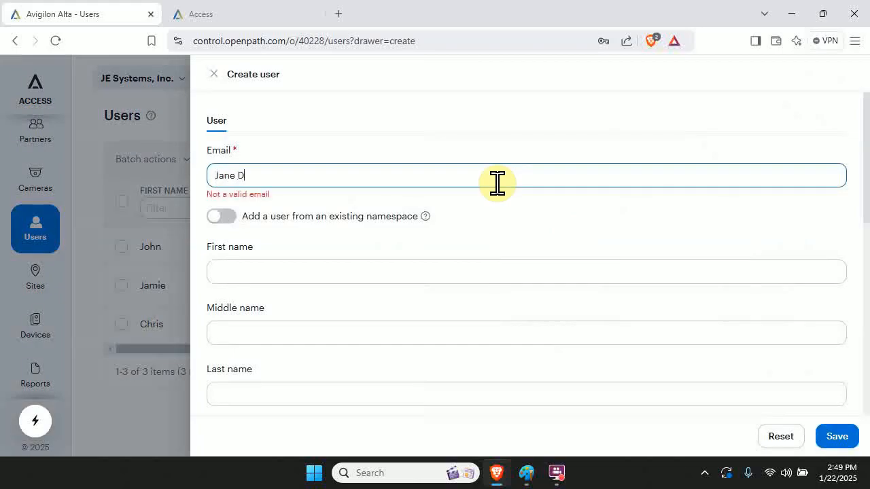
key(BackSpace)
key(BackSpace)
text(Doe@email.com)
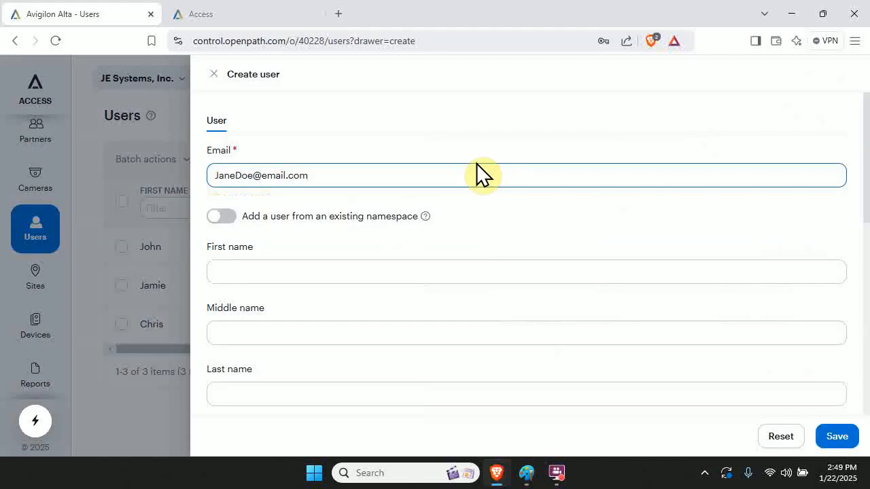
Step: Fill in the new user's first and last name and save them
click(433, 276)
text(Jane)
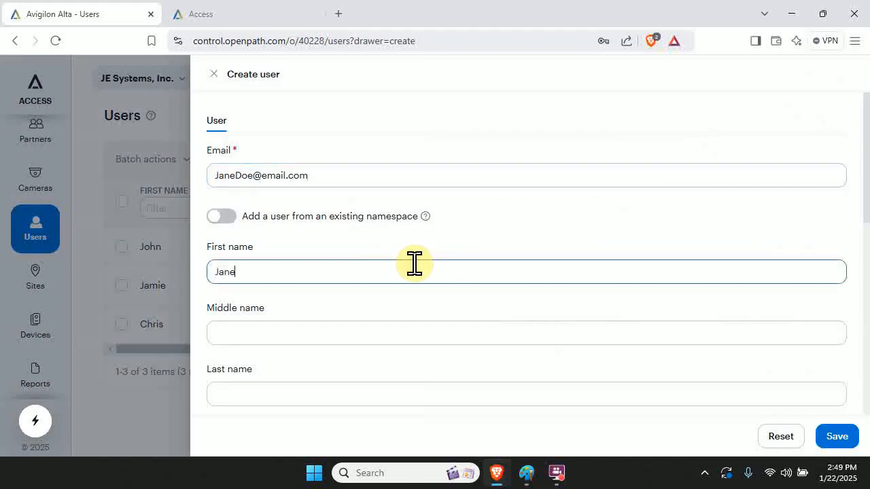
click(398, 391)
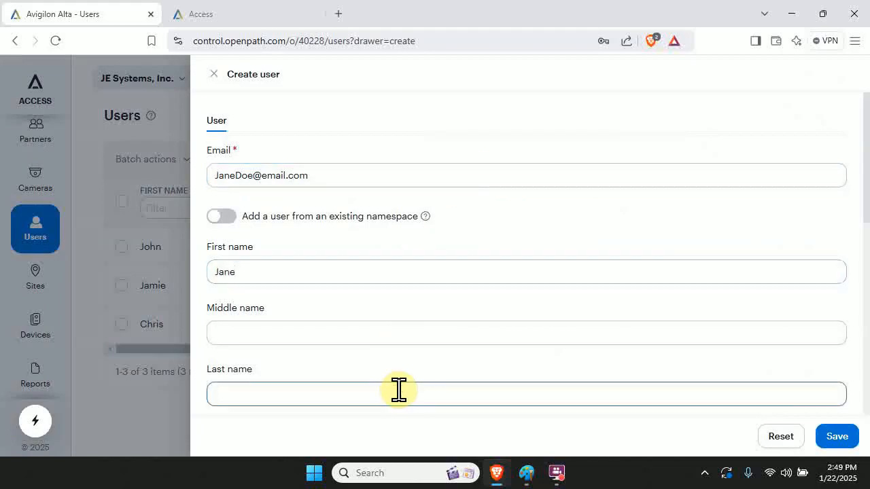
text(Doe)
scroll(390, 361, down, 3)
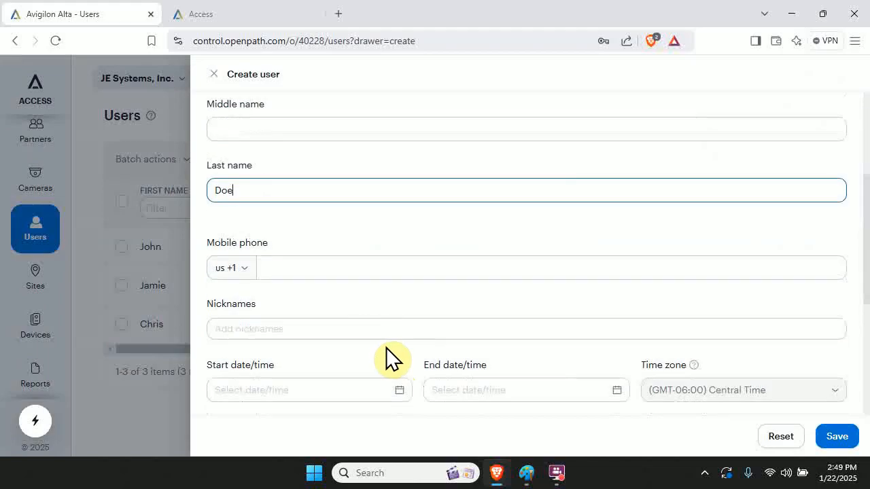
scroll(299, 302, down, 1)
scroll(304, 287, down, 2)
scroll(306, 297, up, 1)
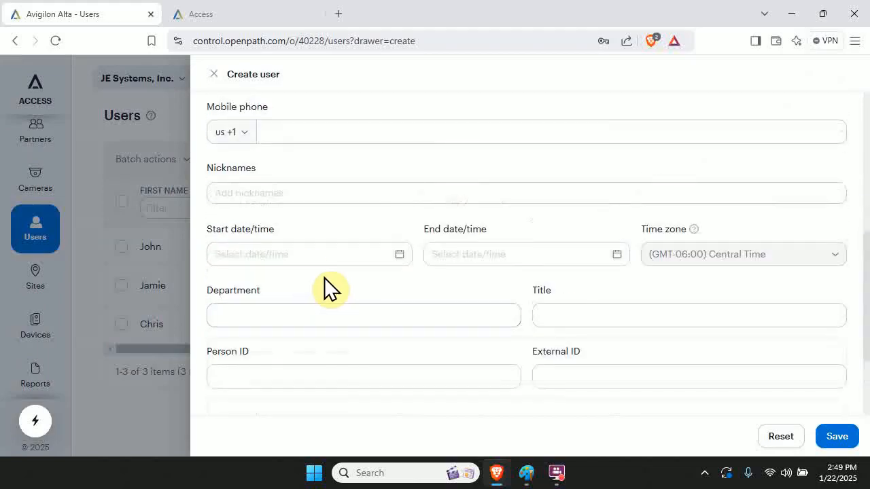
scroll(311, 258, down, 2)
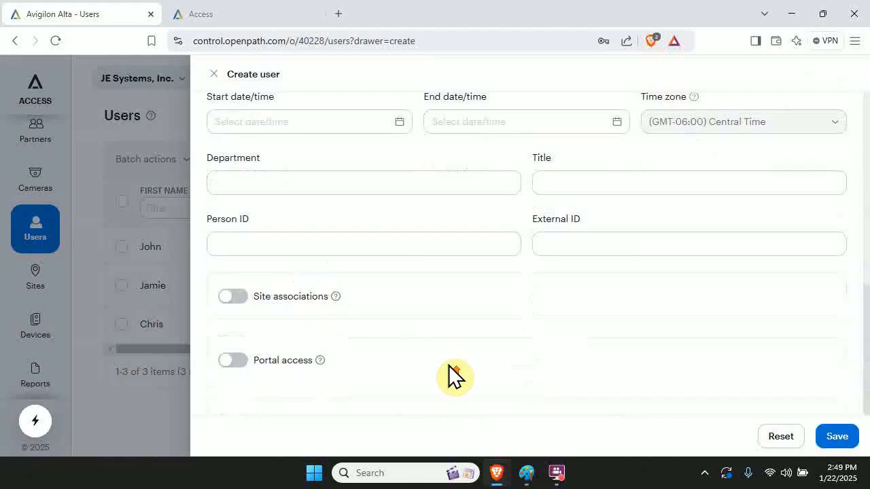
scroll(448, 367, up, 8)
click(837, 438)
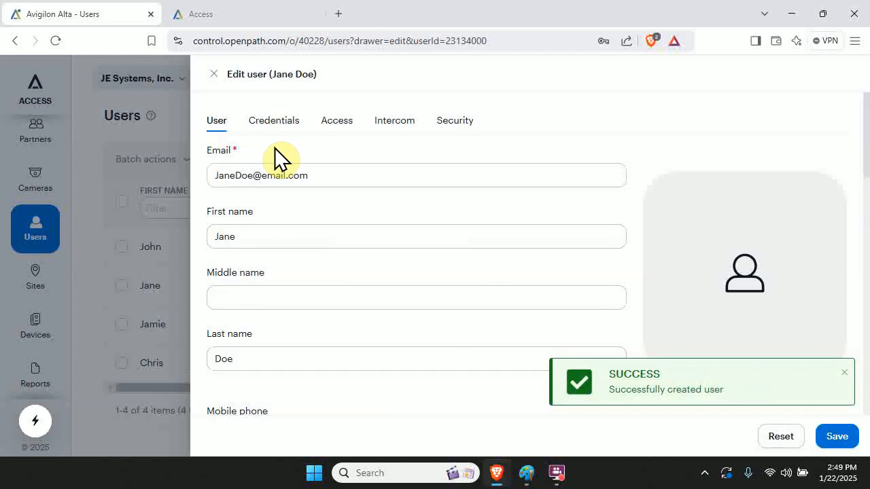
Step: Add a Mobile credential named for the new user's iPhone, starting Now, and save it
click(265, 129)
click(275, 165)
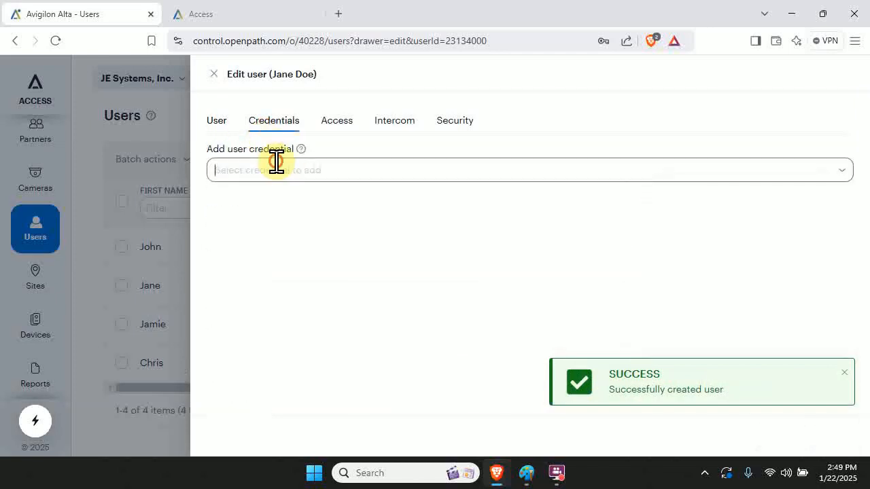
click(264, 274)
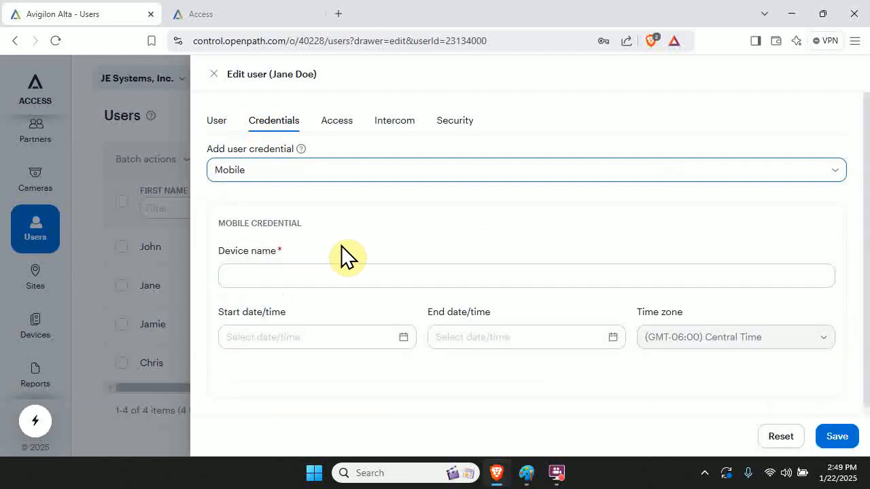
click(293, 274)
text(Jane Doe Phone)
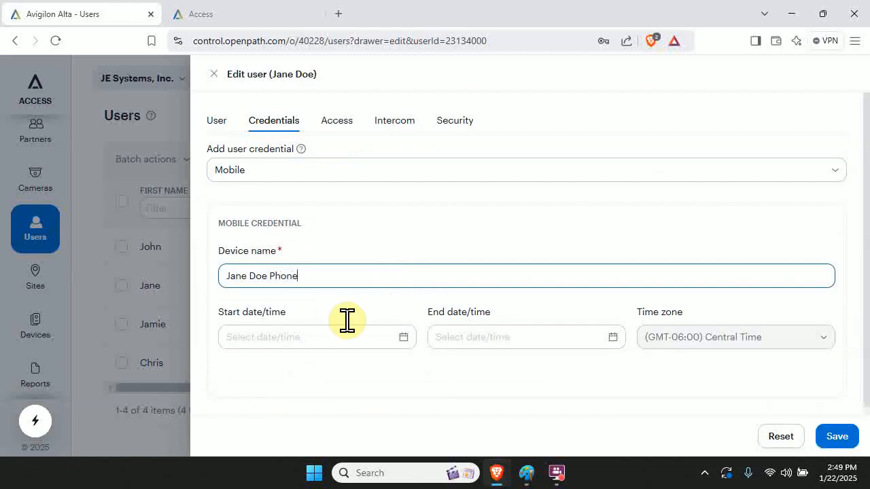
text(i)
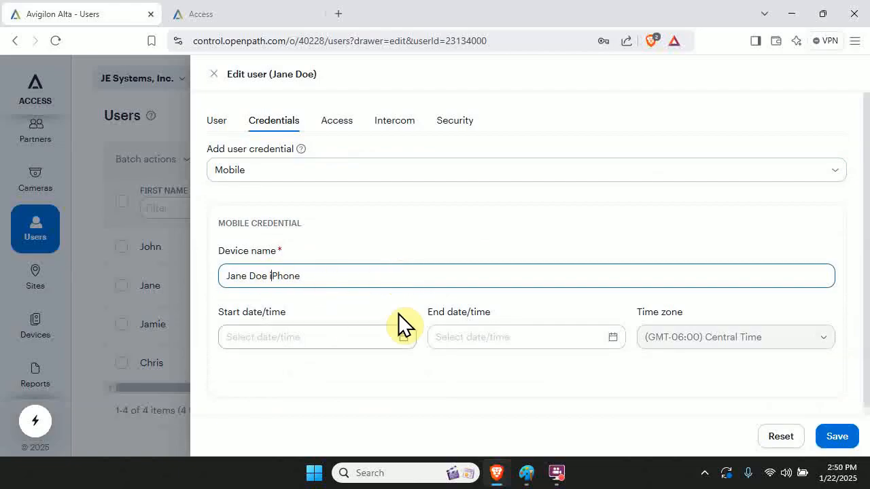
click(322, 338)
click(239, 306)
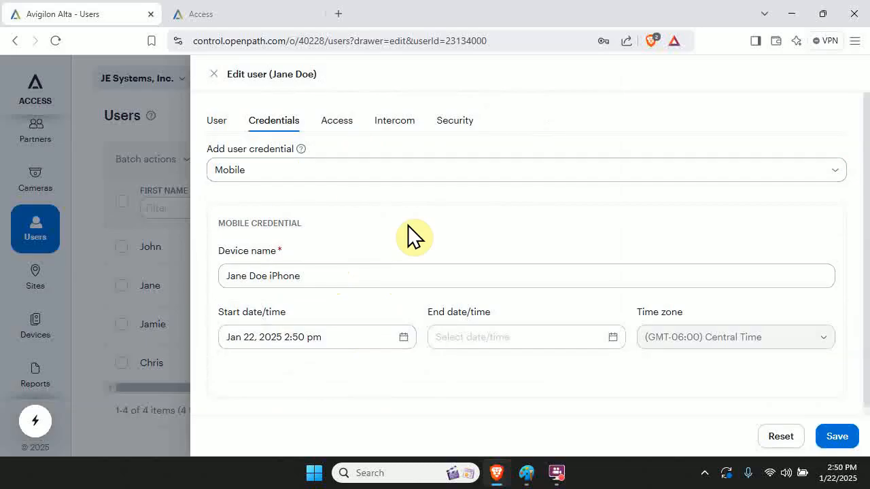
click(839, 439)
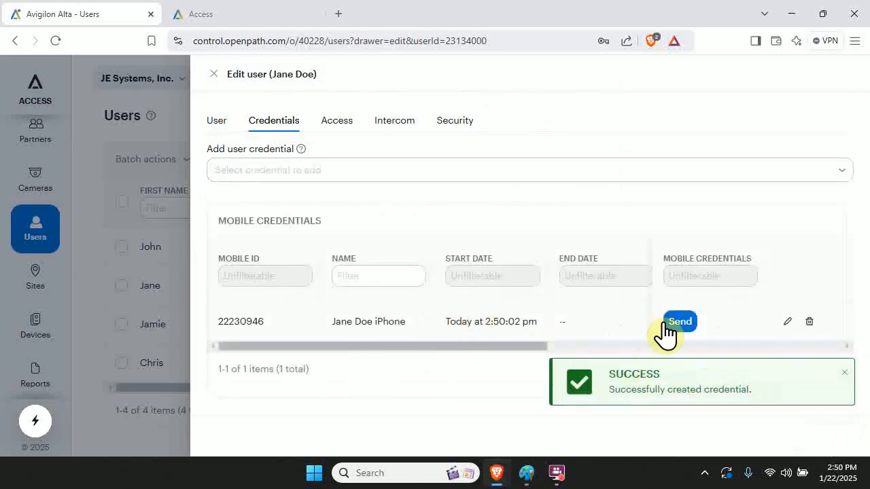
click(344, 125)
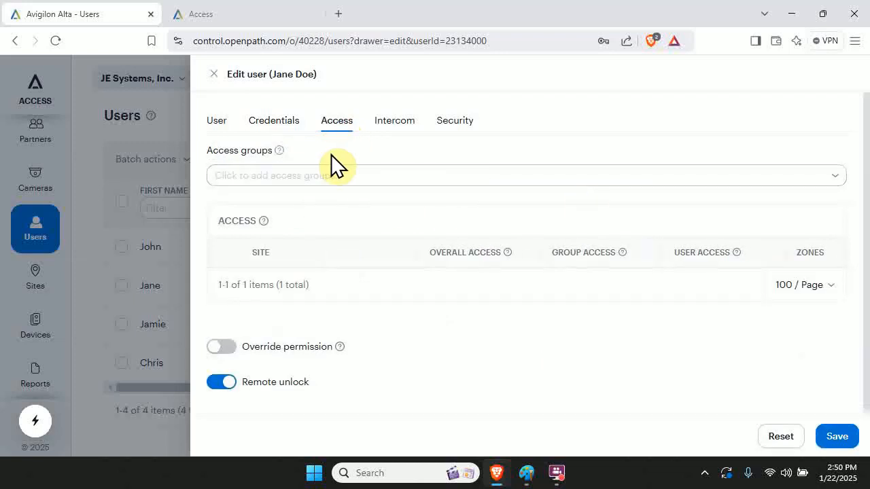
Step: Assign the new user to Cleaning Crew Hours, save, and close the user editor
click(830, 174)
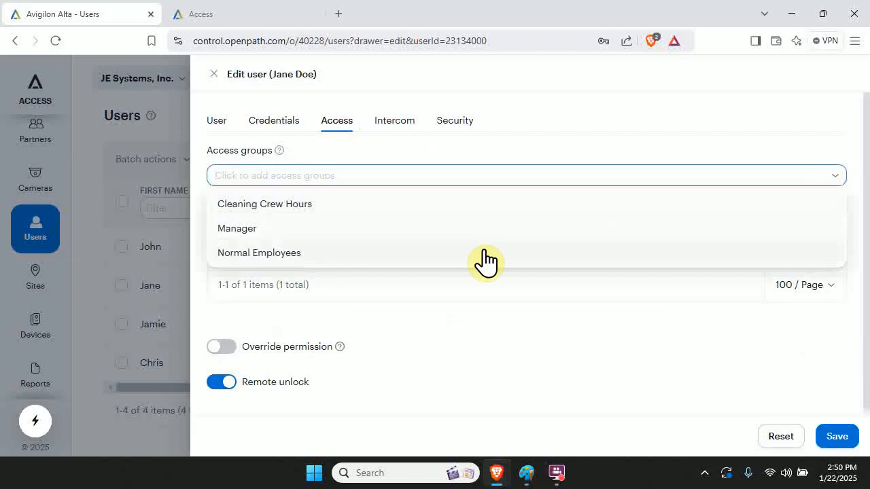
click(350, 212)
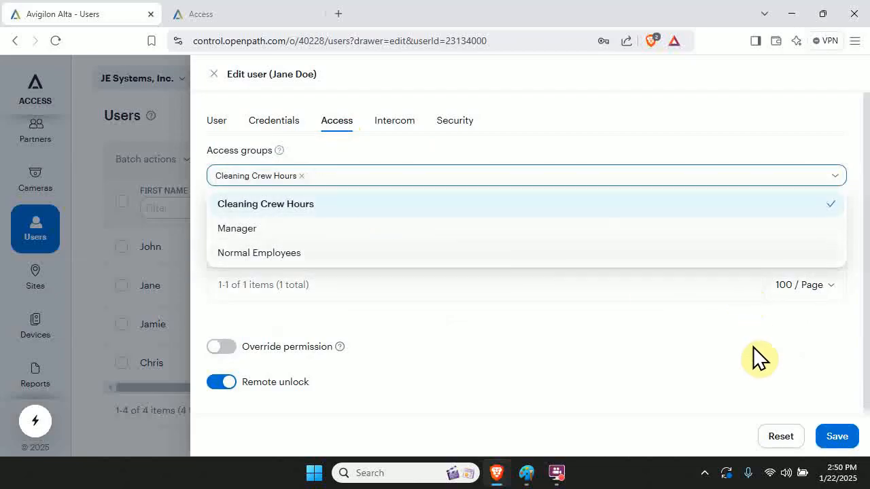
click(836, 437)
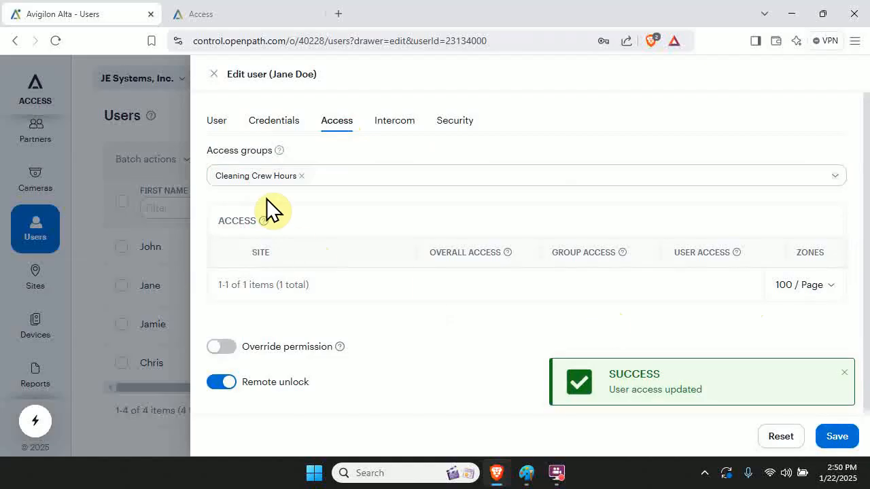
click(223, 121)
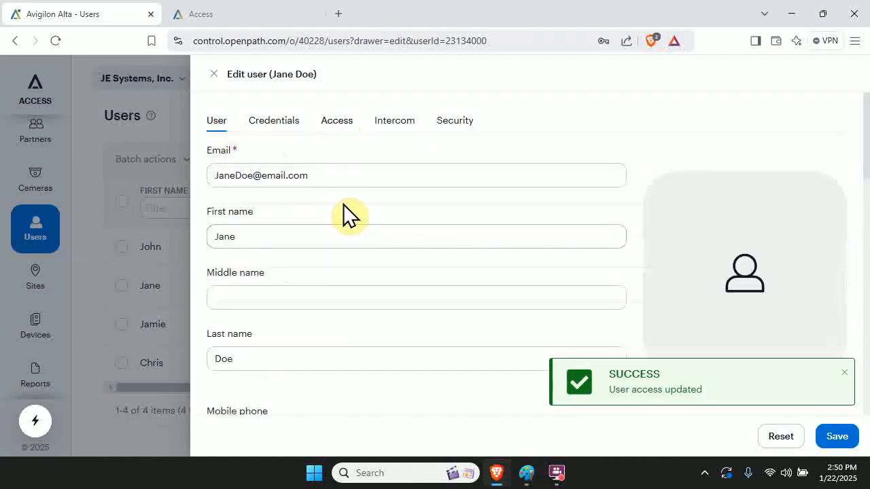
click(213, 74)
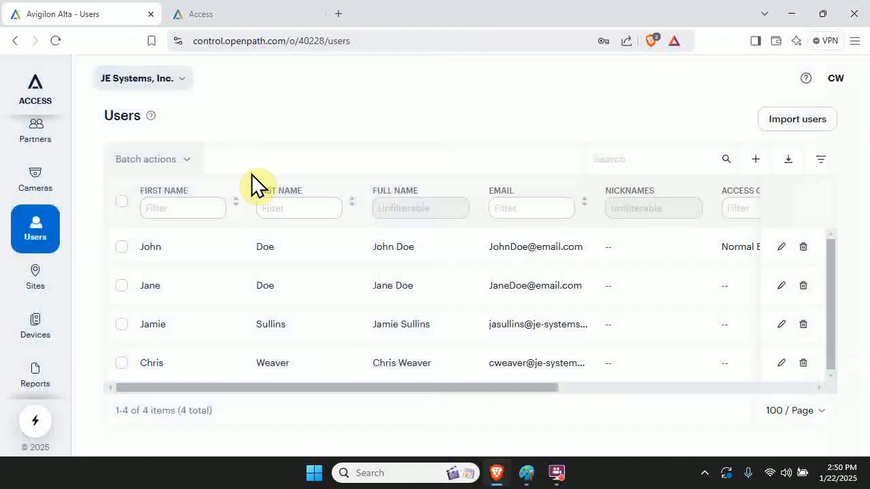
Step: Create a user with first name Boss and their e-mail address, and save
click(753, 163)
click(465, 170)
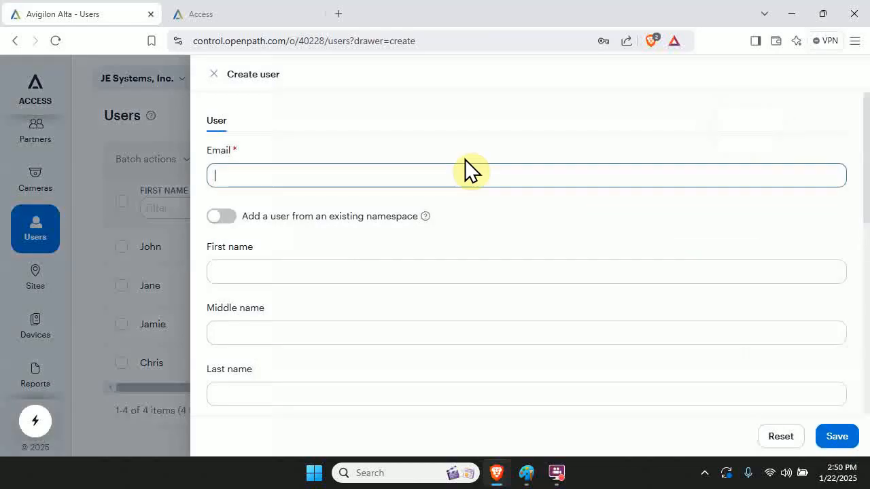
text(B)
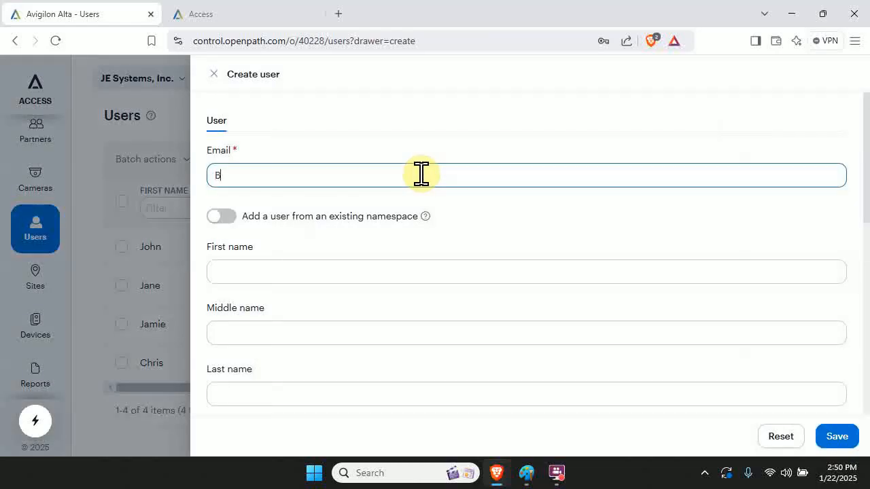
text(ossman@email.com)
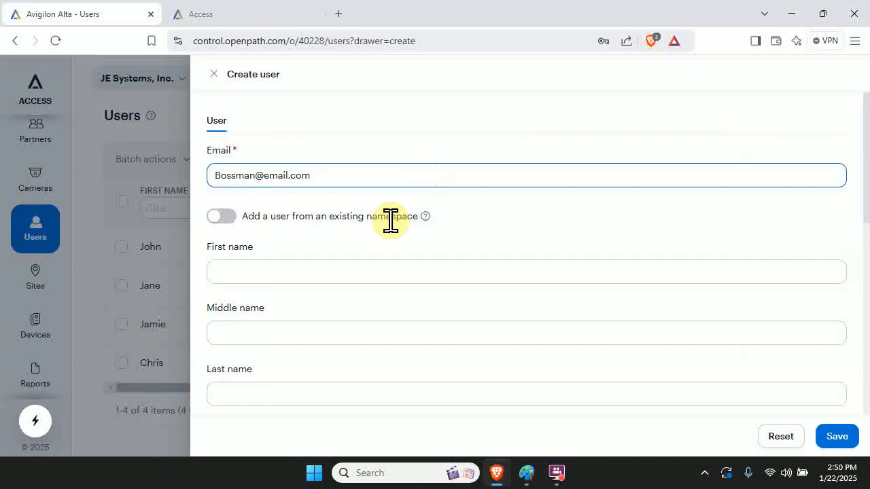
click(364, 262)
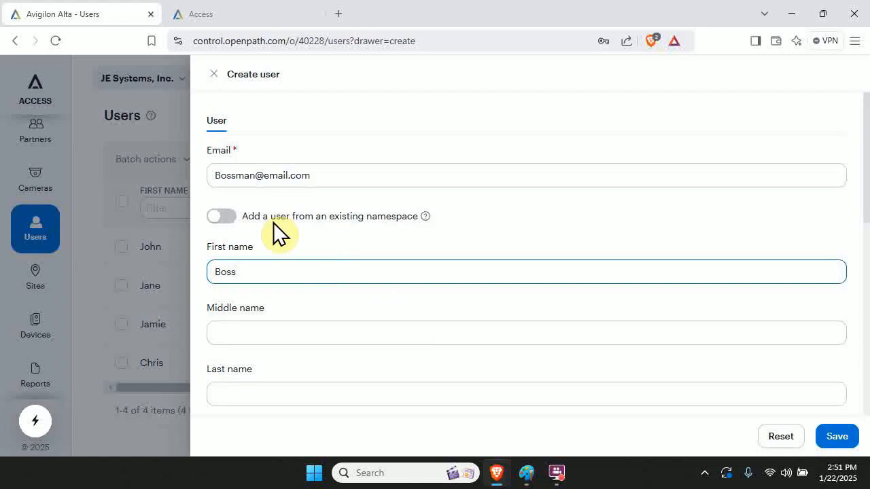
scroll(278, 234, down, 2)
scroll(292, 246, up, 1)
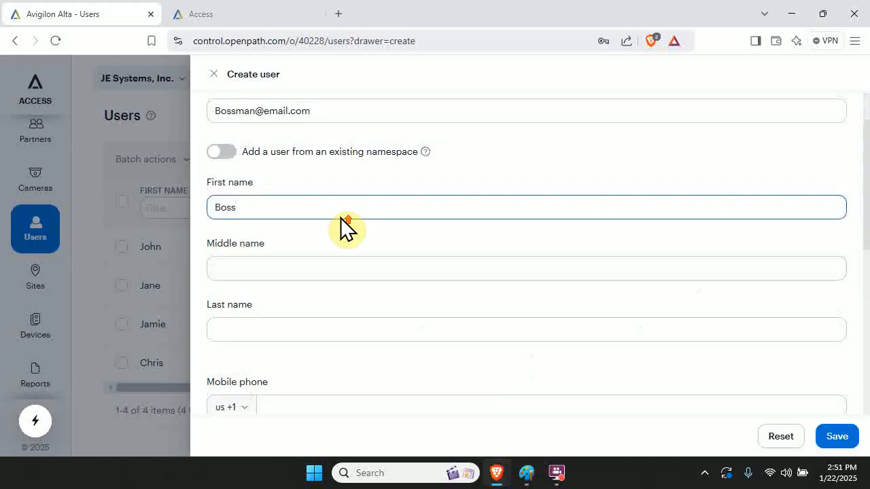
scroll(346, 229, up, 1)
click(834, 438)
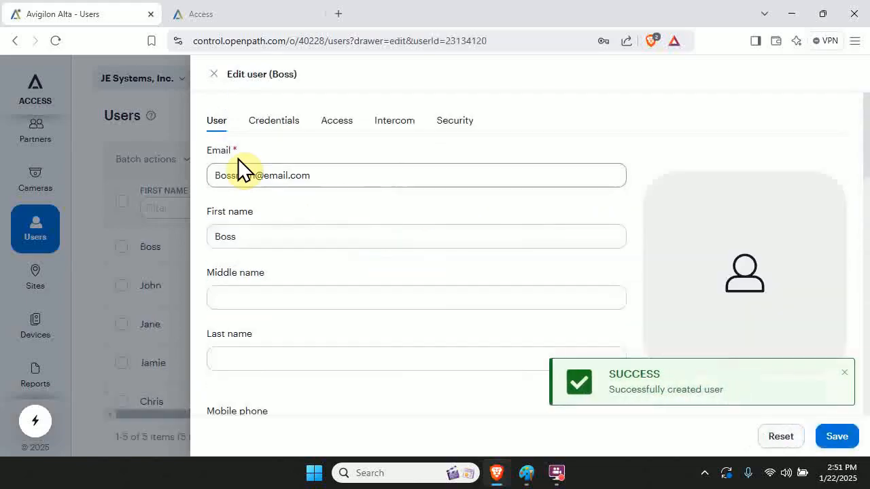
Step: Add a Card: Wiegand ID credential for Boss with facility code 253 and a card ID
click(275, 123)
click(283, 172)
scroll(282, 251, down, 2)
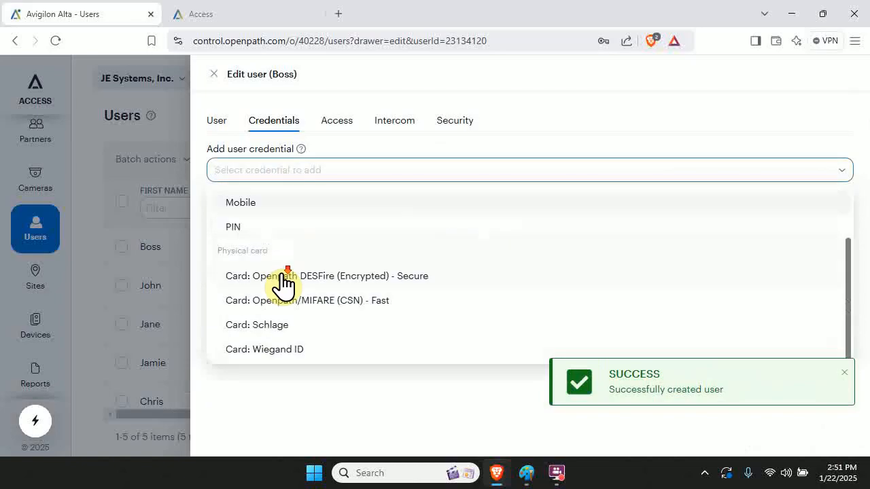
click(272, 349)
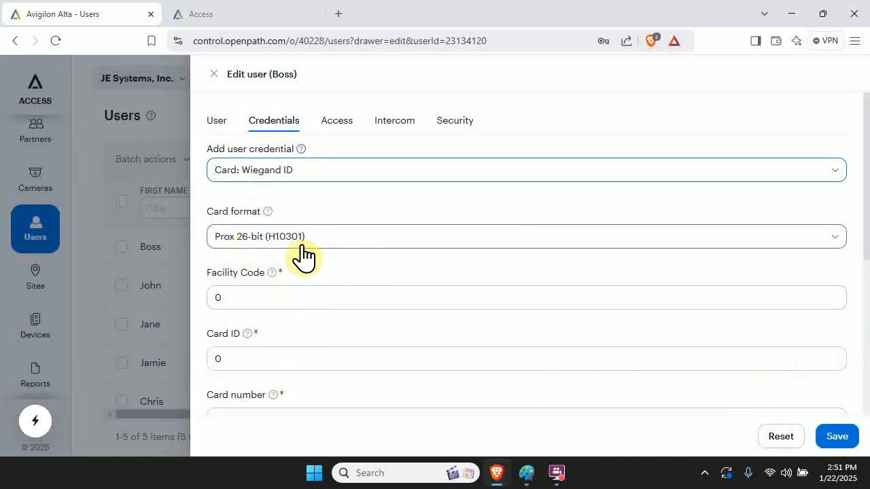
double_click(312, 295)
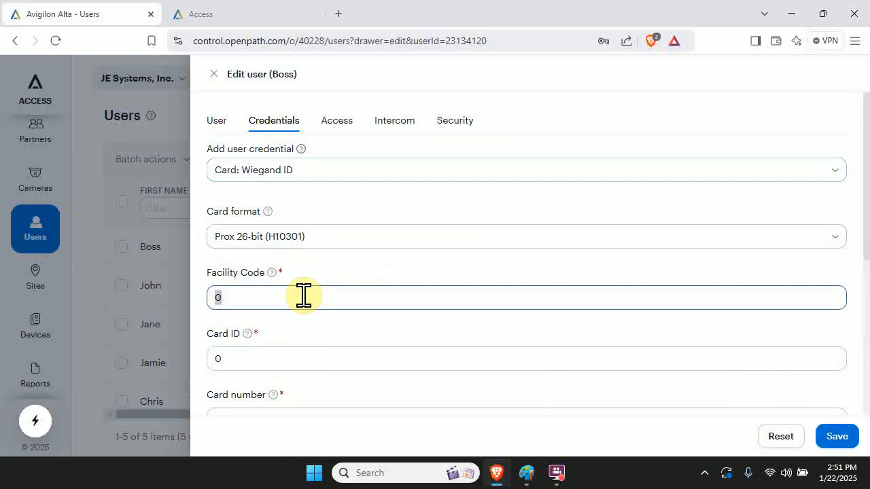
click(334, 343)
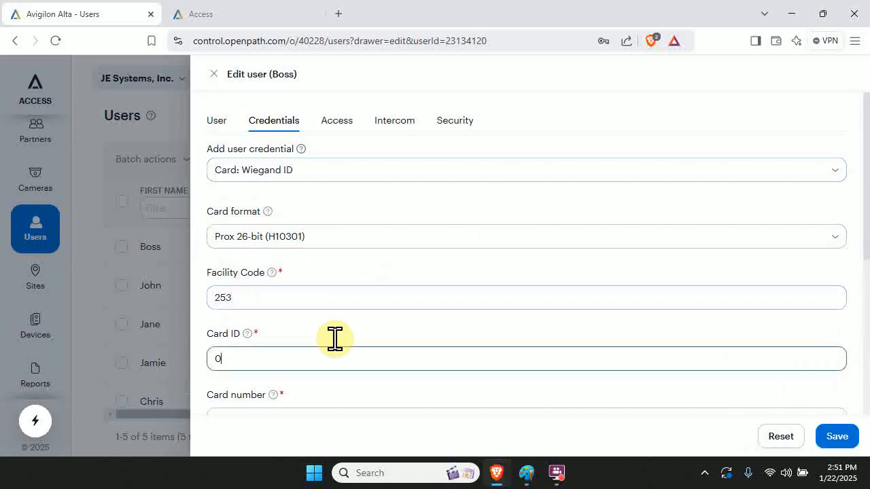
double_click(303, 359)
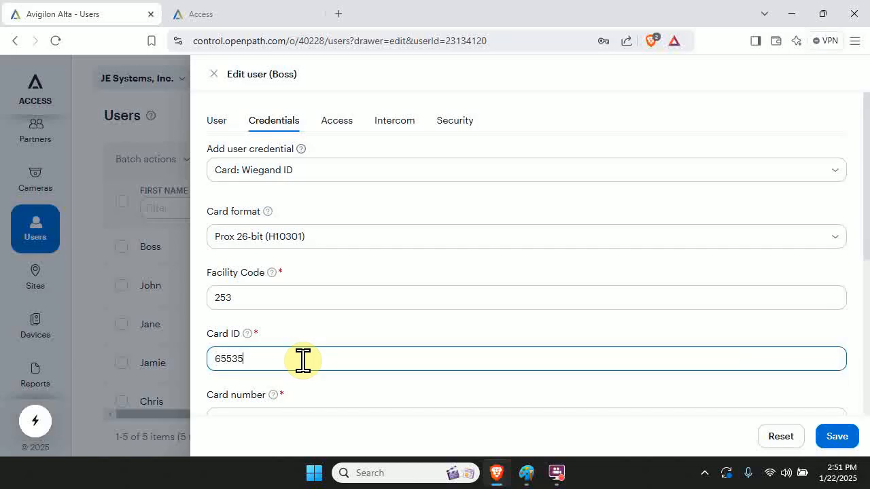
scroll(292, 358, down, 2)
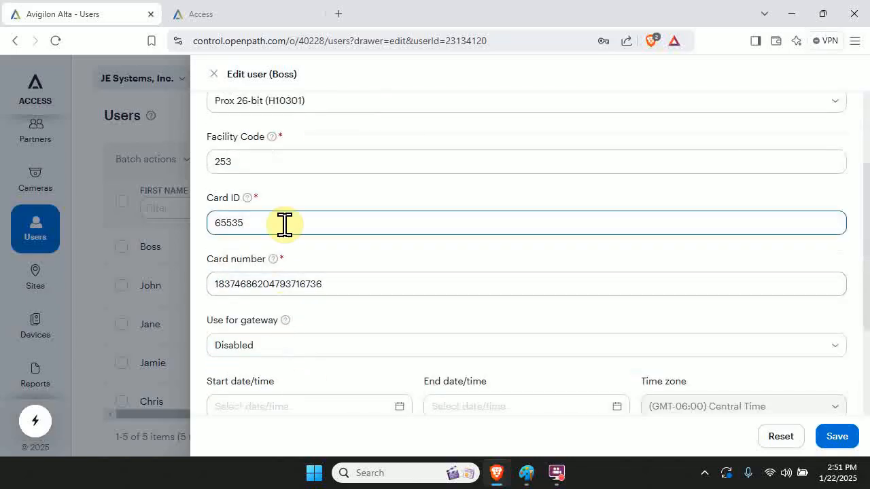
click(348, 222)
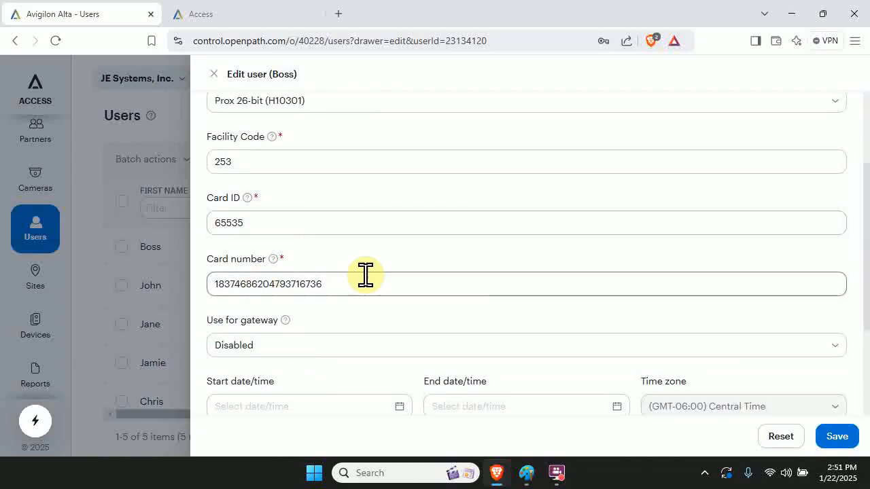
scroll(357, 292, down, 1)
scroll(348, 314, down, 1)
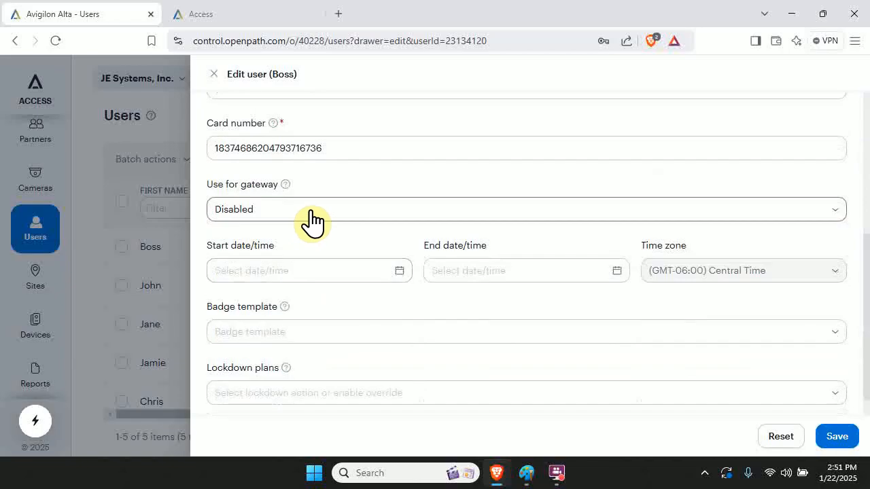
scroll(479, 275, down, 1)
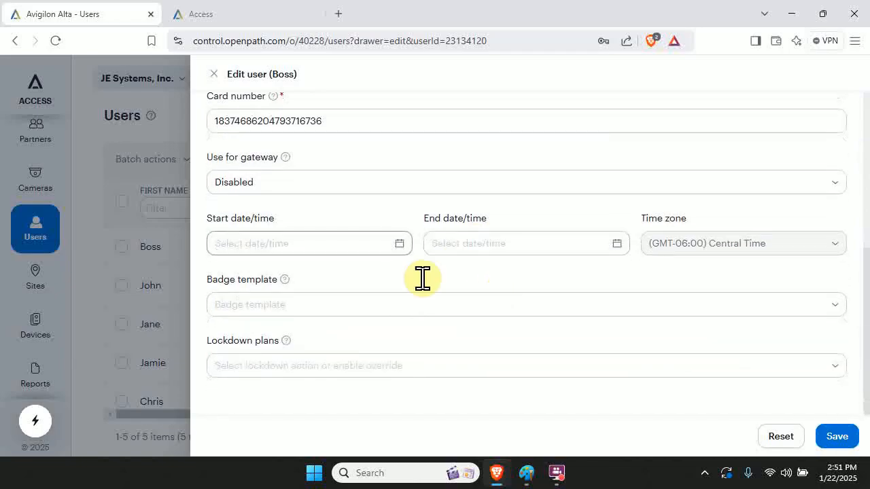
Step: Set the card's start to Now (Jan 22, 2025 2:51 pm) and save the credential
click(351, 237)
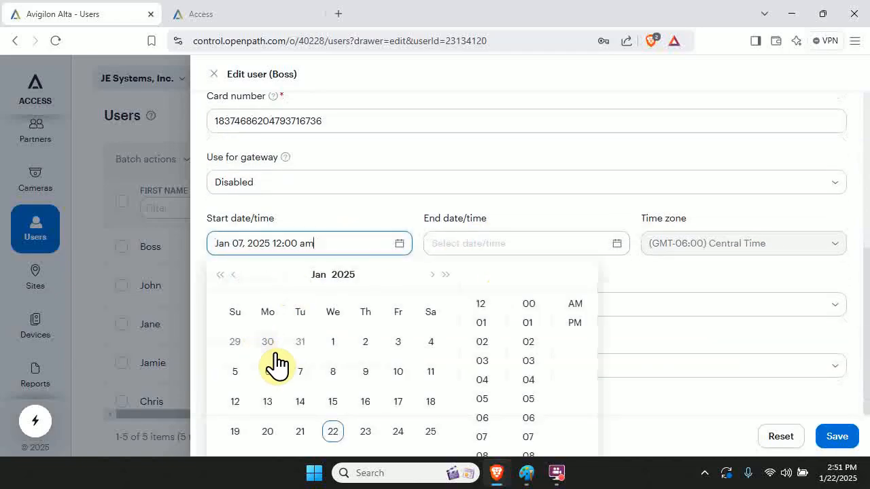
scroll(614, 398, up, 2)
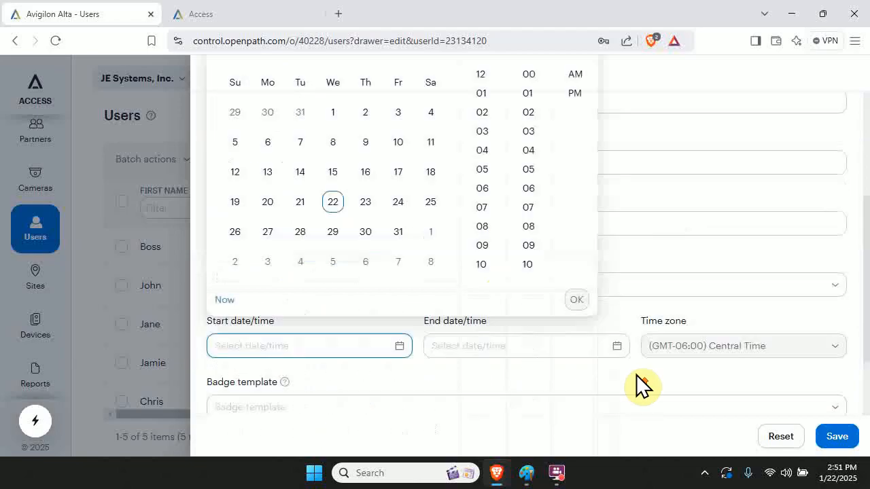
scroll(637, 377, down, 2)
scroll(622, 373, up, 1)
scroll(428, 311, down, 1)
scroll(656, 325, up, 3)
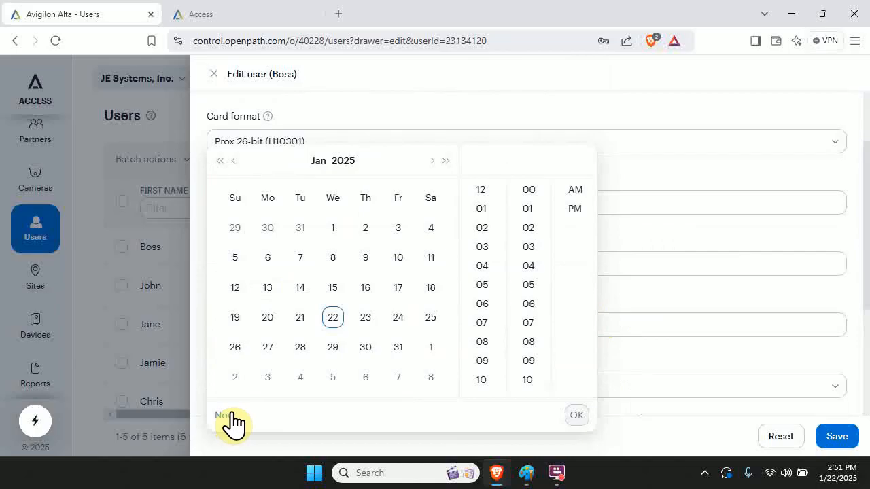
click(228, 420)
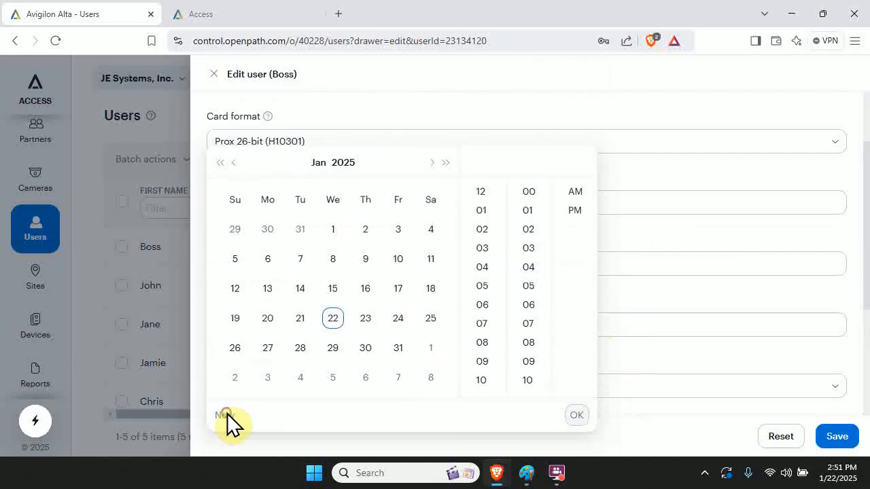
scroll(365, 368, down, 2)
scroll(397, 373, down, 2)
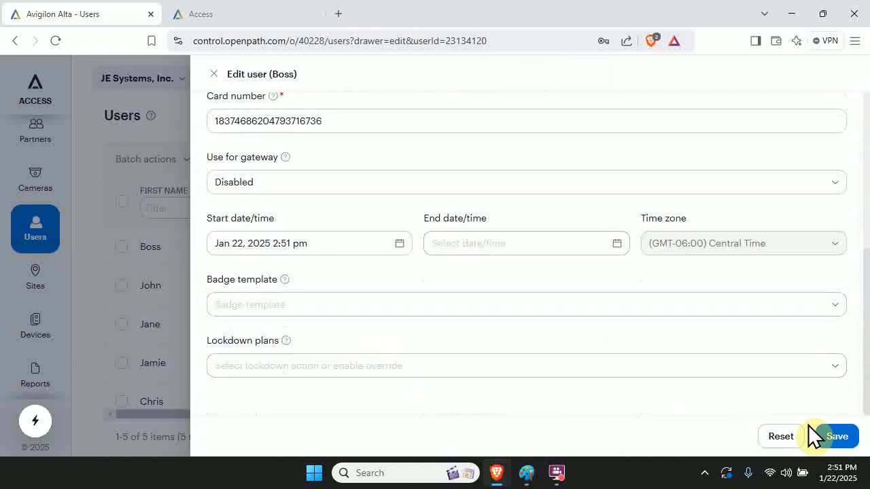
click(830, 437)
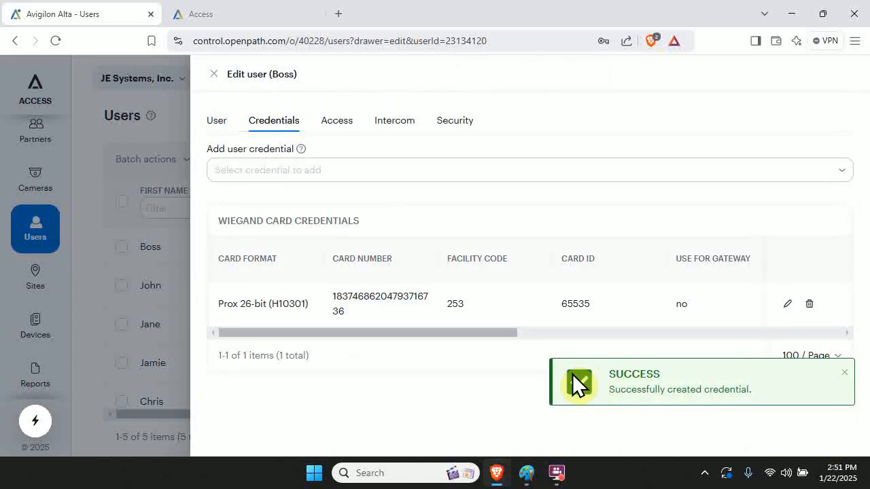
click(343, 133)
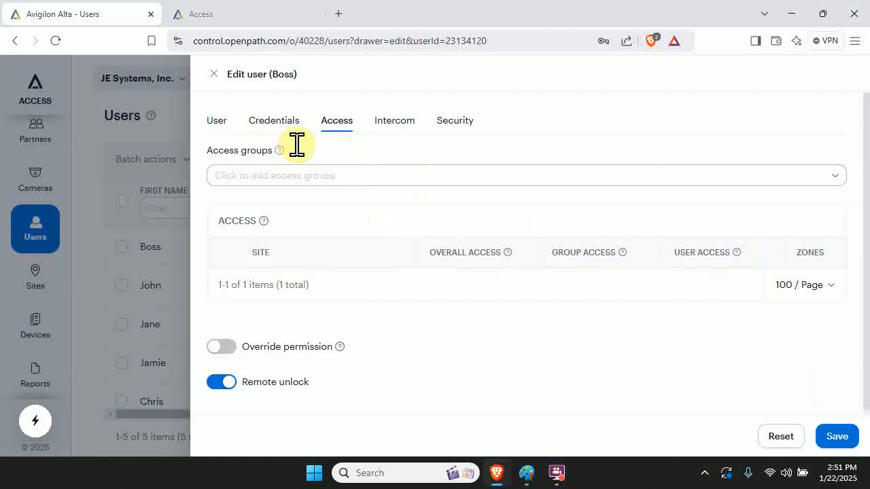
Step: Add Boss to the Manager access group and save
click(407, 175)
click(382, 231)
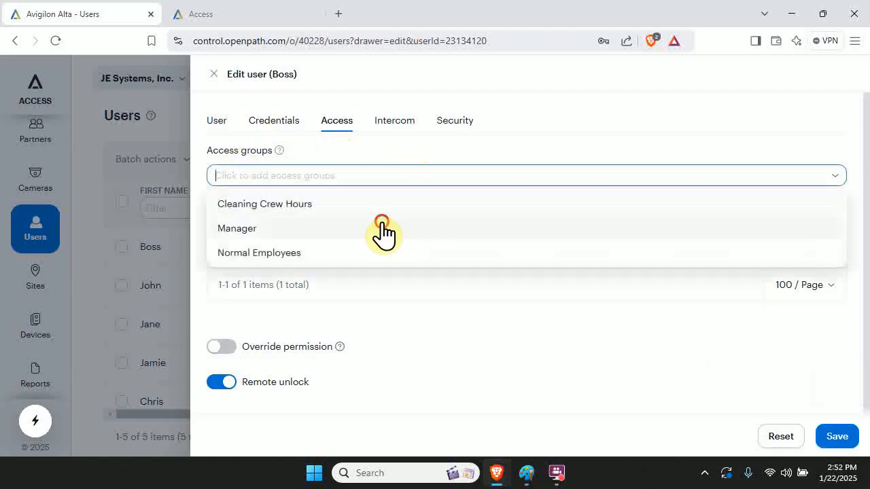
click(836, 437)
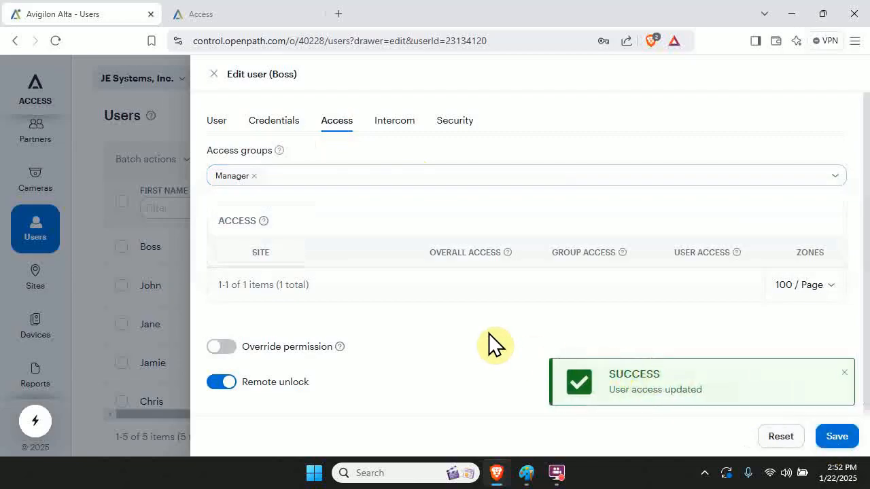
click(843, 373)
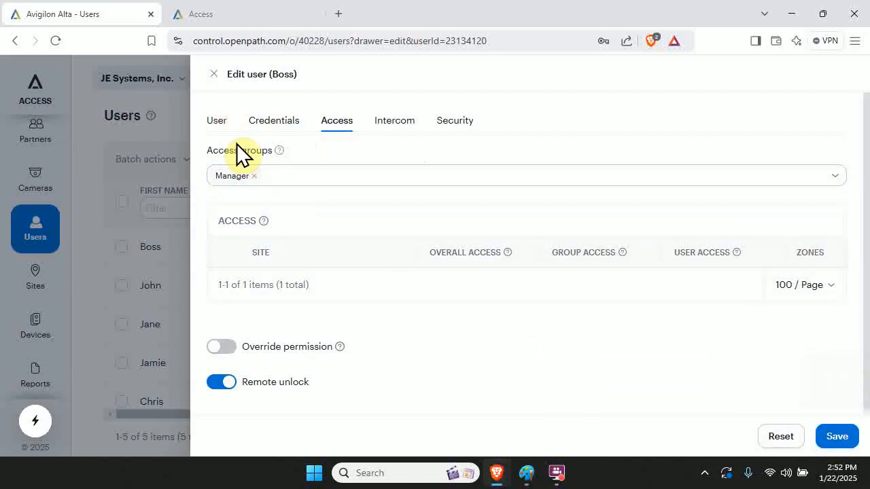
Step: Remove Manager from Boss's access groups, save, and close the user editor
click(687, 178)
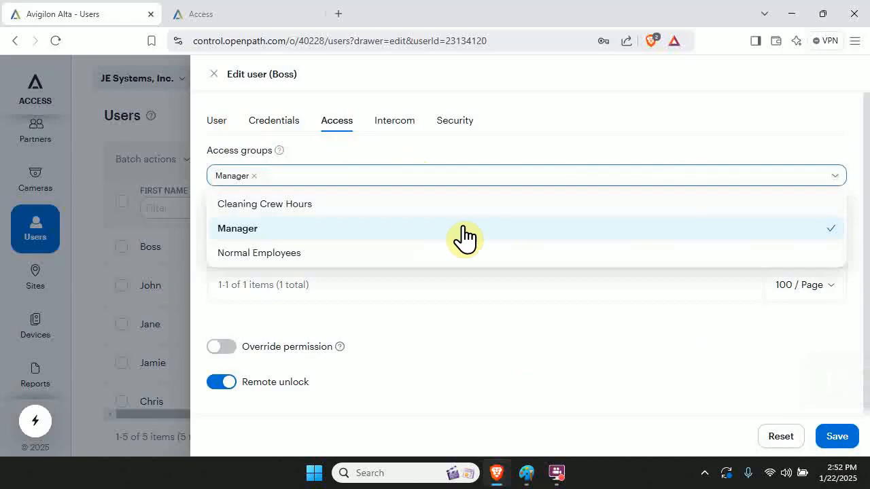
click(670, 230)
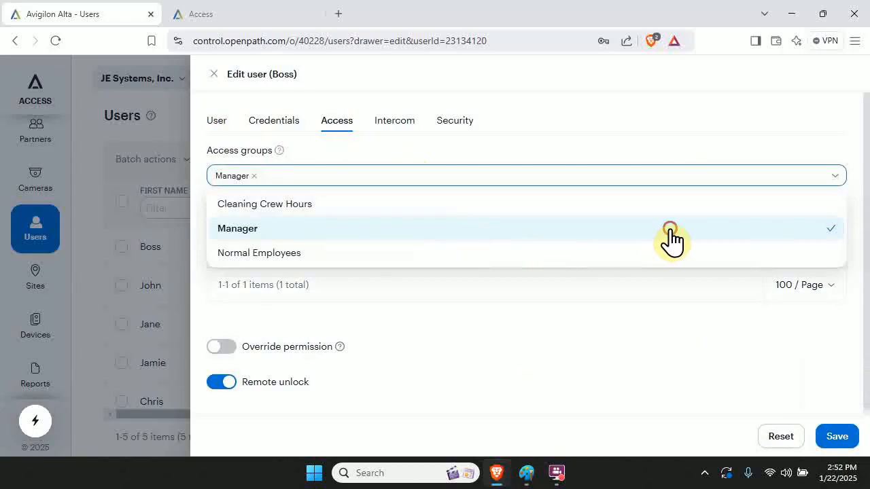
click(836, 435)
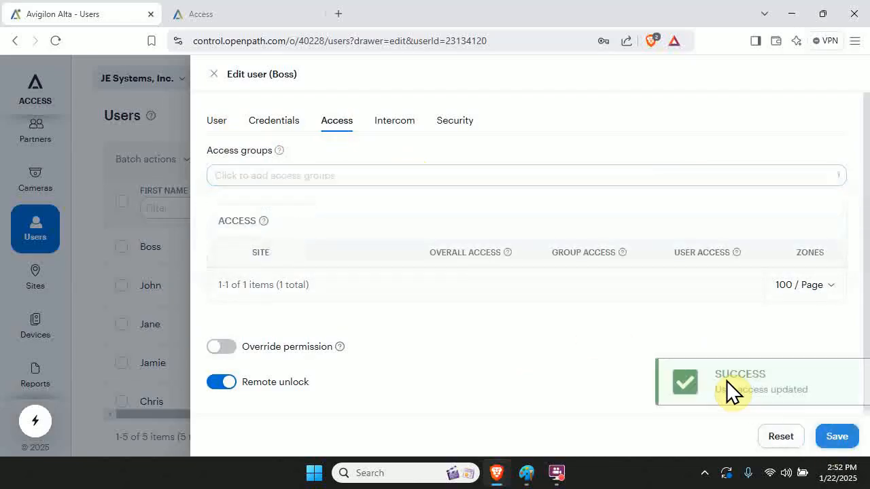
click(214, 74)
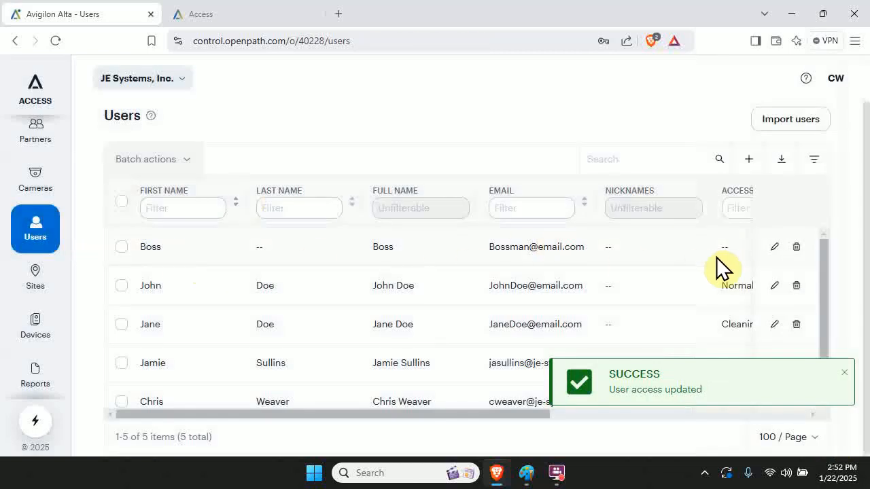
Step: Open Boss's user editor and assign the Manager access group, saving the change
click(136, 253)
click(774, 248)
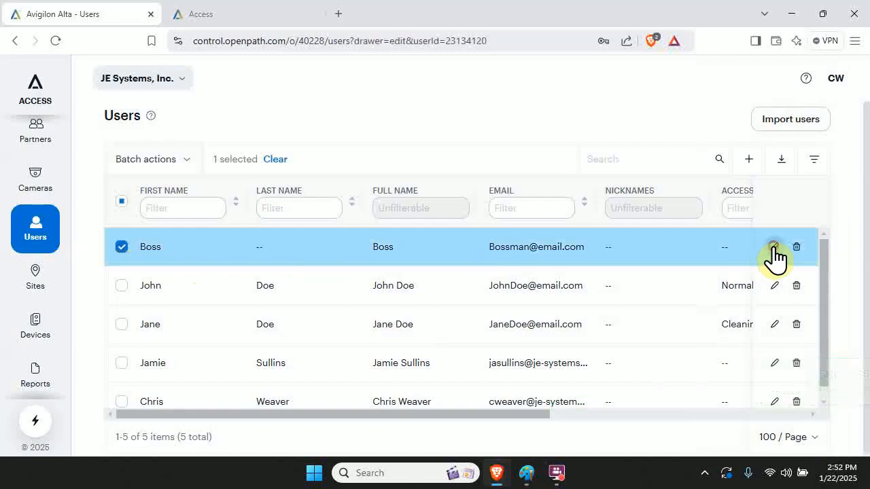
click(337, 122)
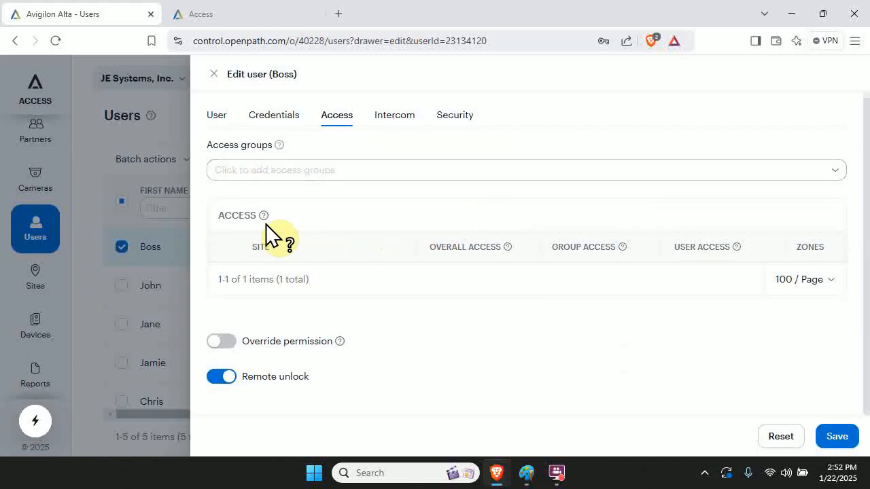
click(363, 170)
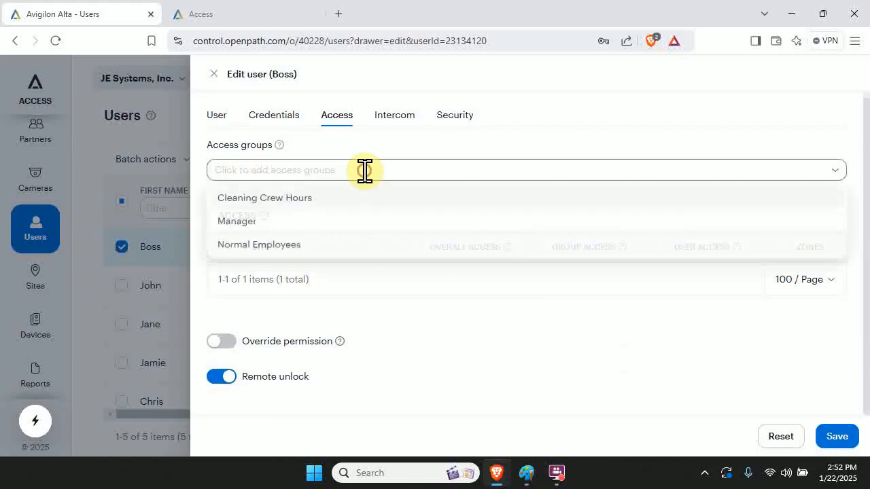
click(348, 224)
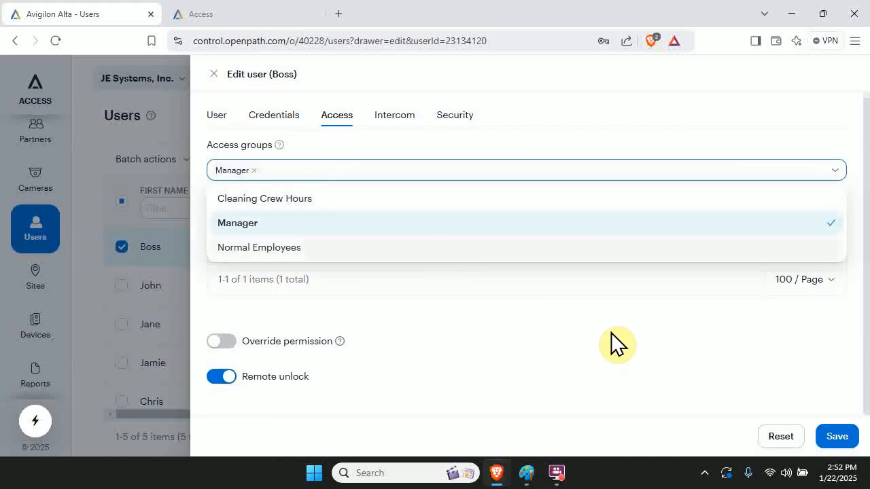
click(836, 437)
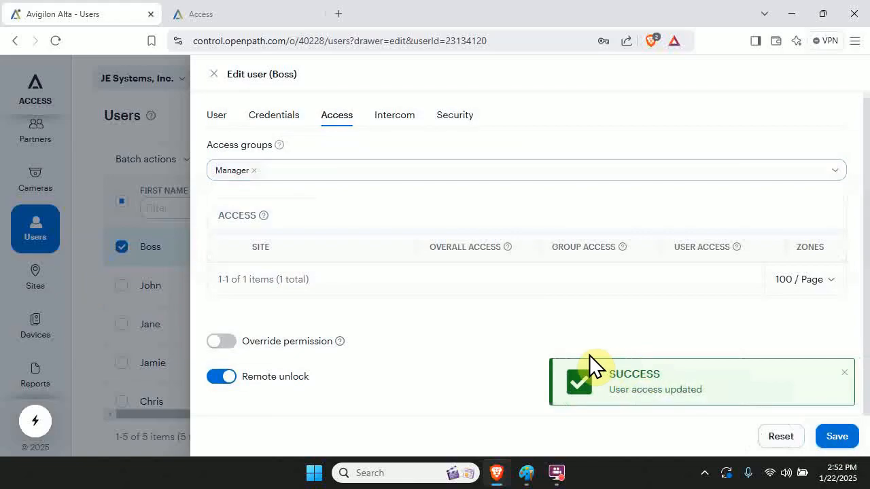
click(844, 372)
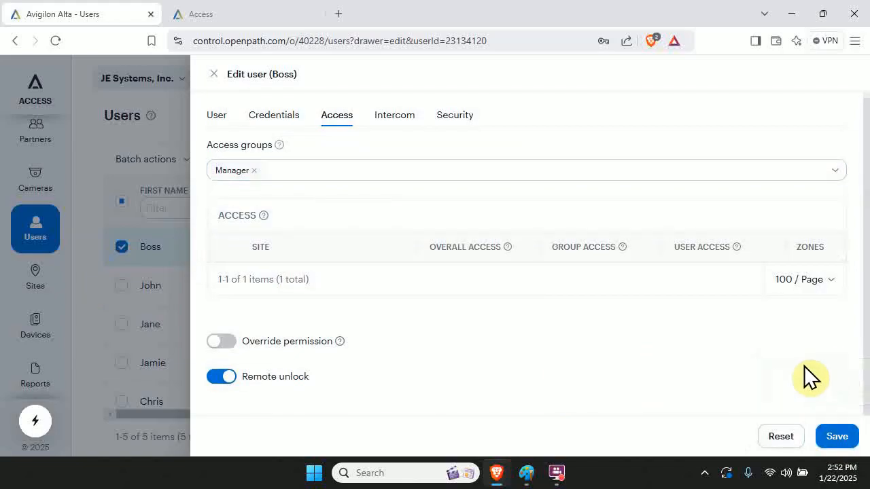
Step: Save Boss's access settings once more and return to the Users list
click(819, 289)
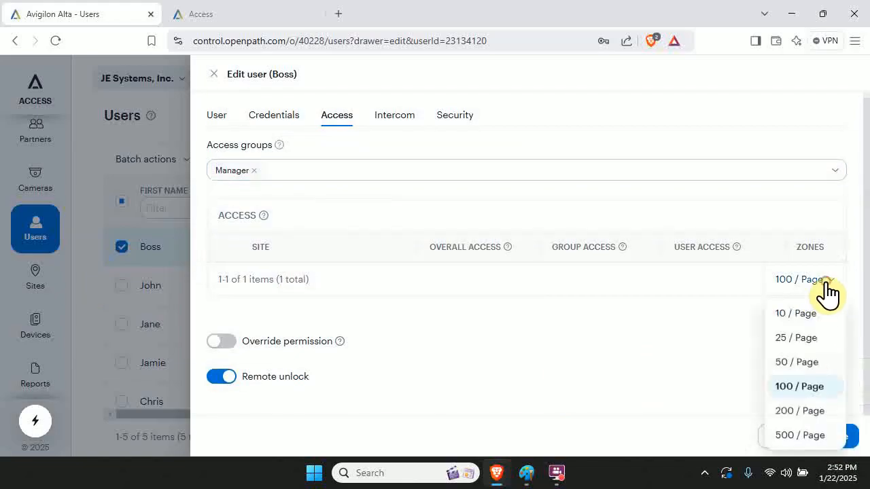
click(673, 306)
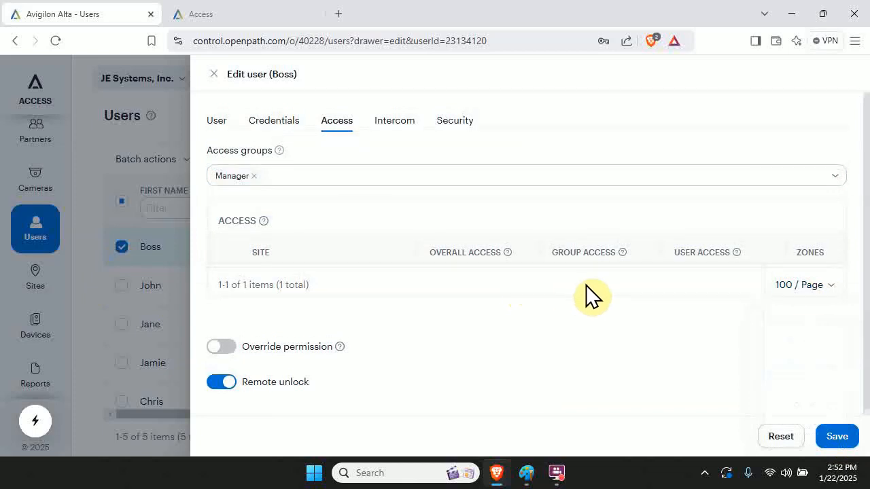
click(835, 440)
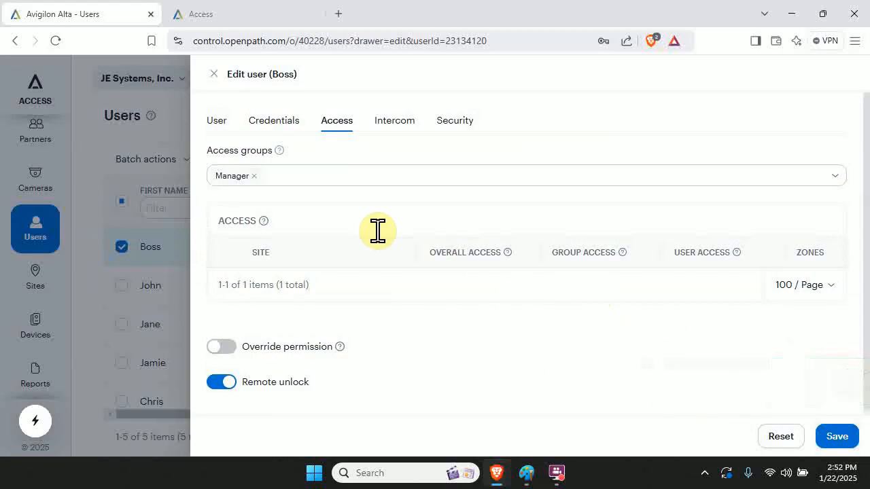
click(229, 120)
click(213, 73)
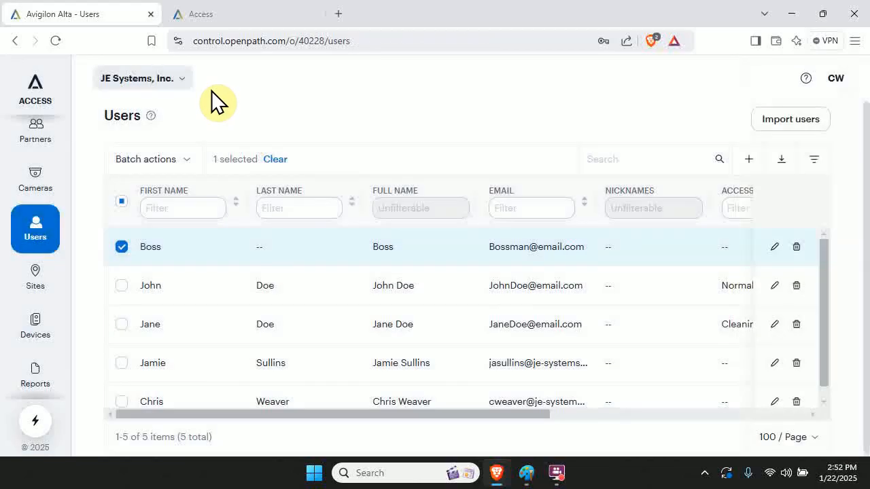
Step: Go to the Access groups page to see Cleaning Crew Hours, Manager and Normal Employees, each with one user
mouse_move(48, 229)
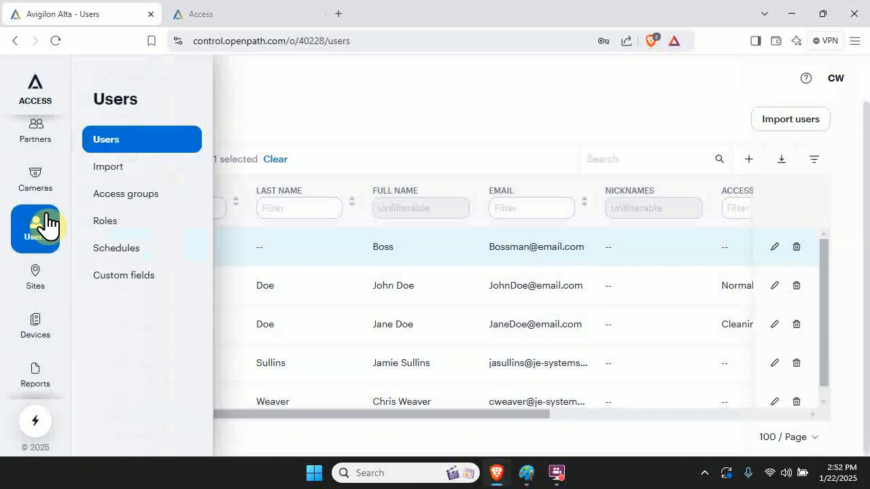
click(108, 198)
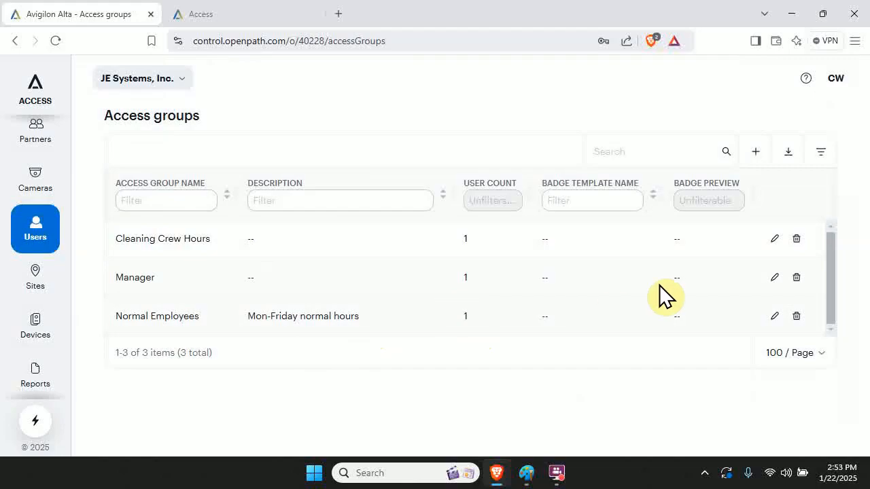
click(774, 278)
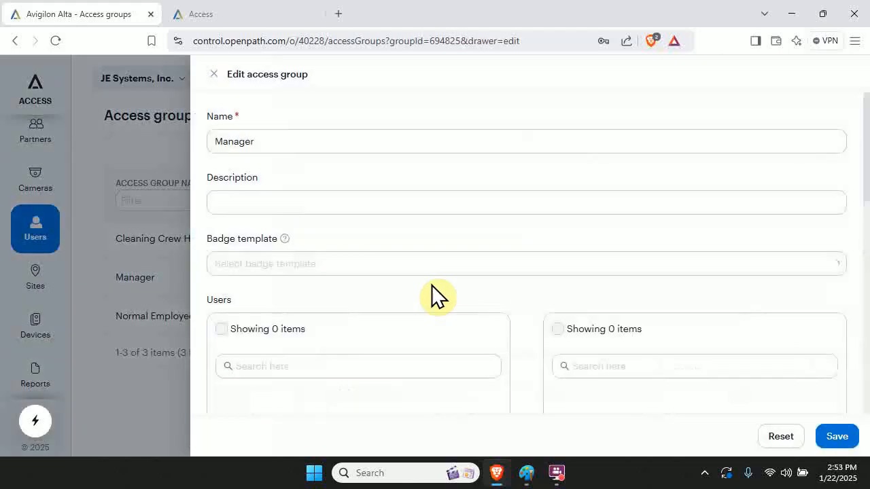
scroll(431, 294, down, 3)
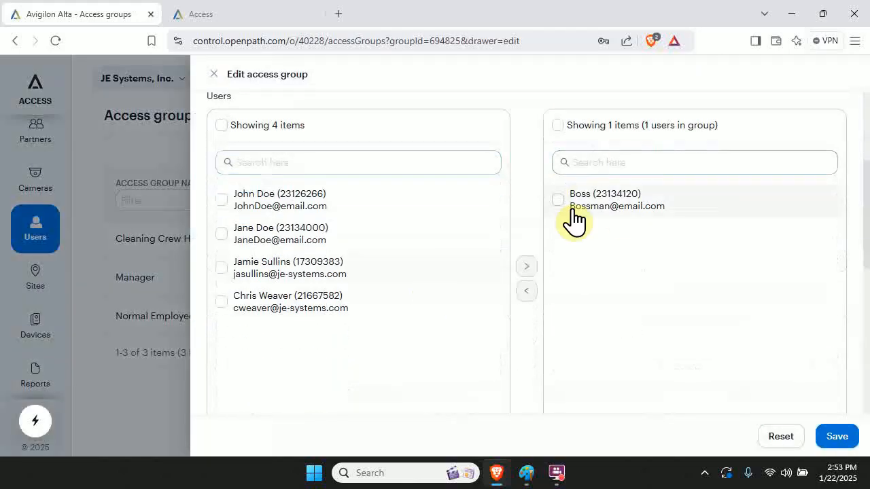
scroll(561, 206, up, 2)
scroll(537, 191, down, 2)
click(223, 302)
click(221, 268)
click(222, 234)
click(222, 200)
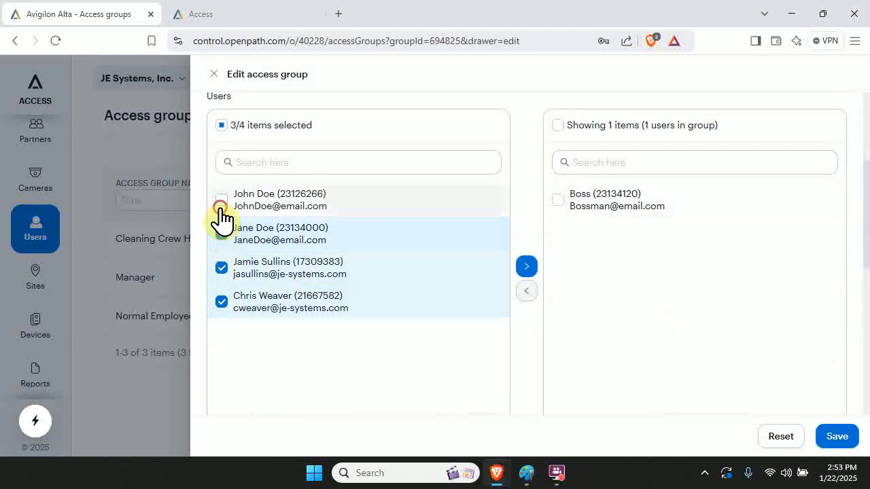
click(526, 266)
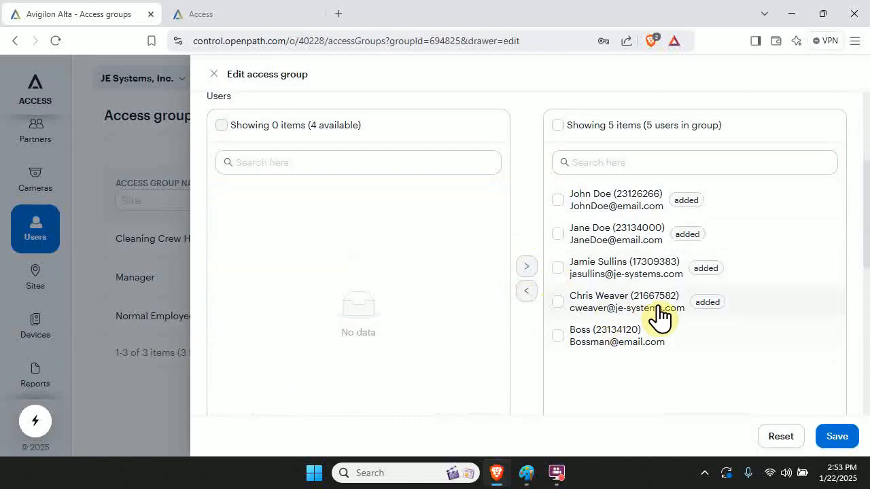
click(558, 301)
click(558, 267)
click(558, 234)
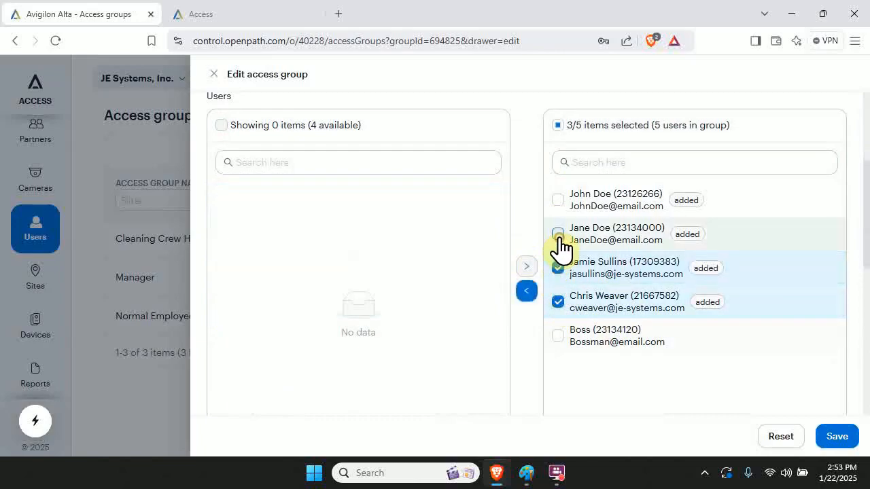
click(558, 200)
click(527, 291)
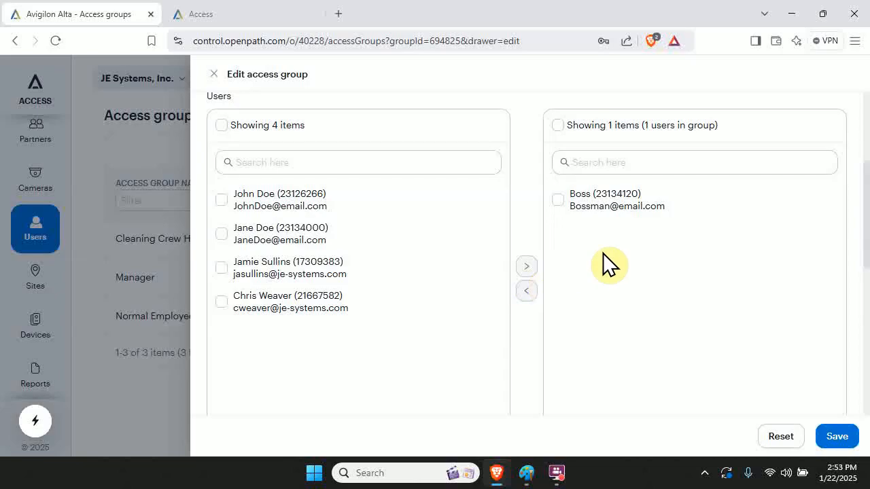
scroll(604, 281, up, 3)
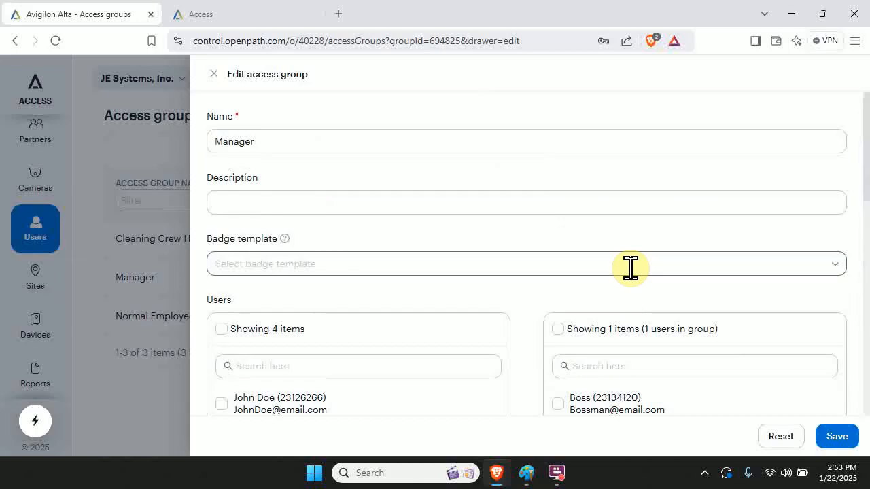
scroll(340, 201, down, 5)
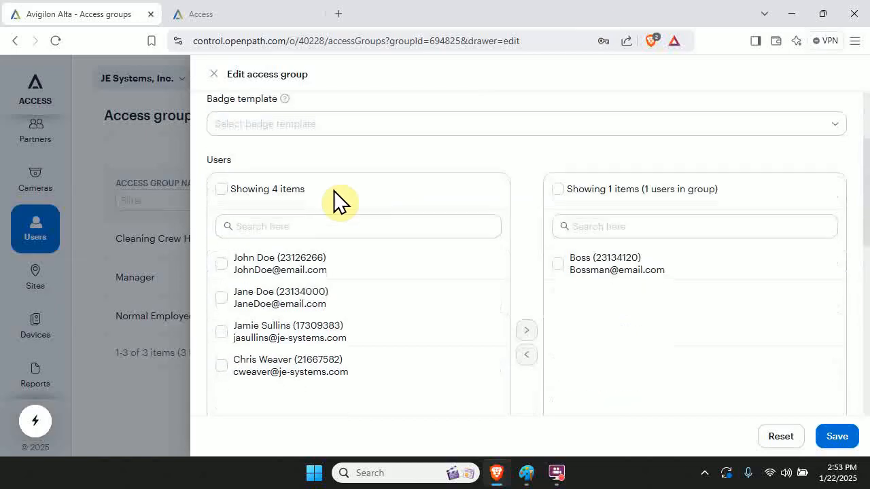
click(214, 74)
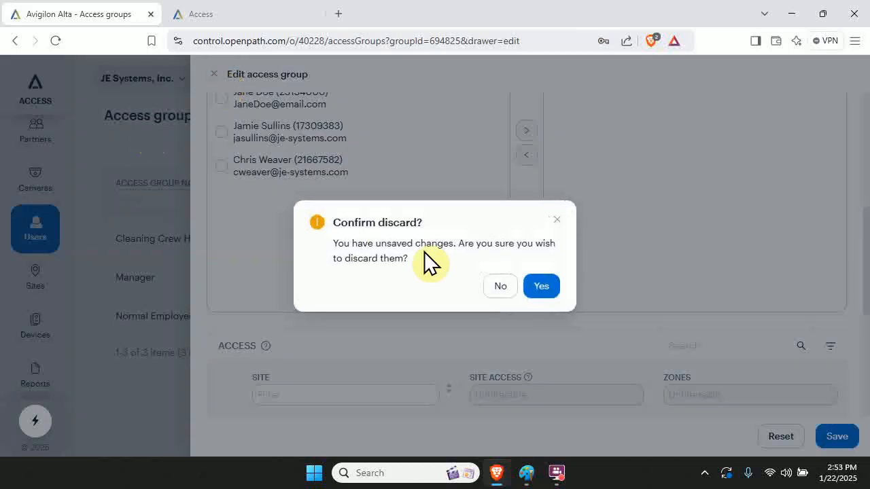
click(541, 286)
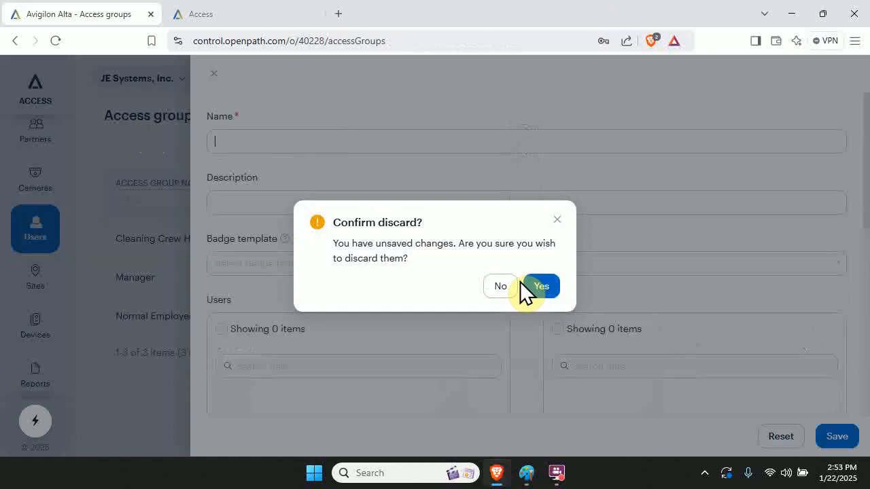
mouse_move(43, 238)
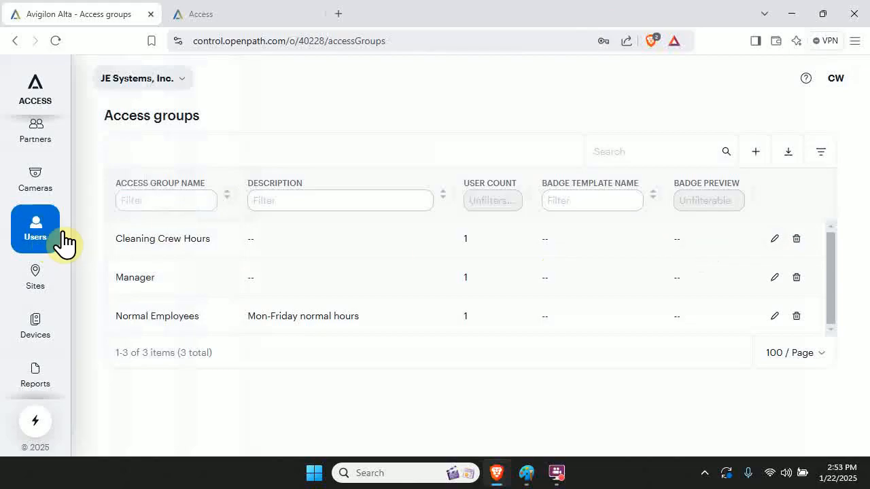
Step: From the Users list, check Boss's Access tab to confirm Manager group membership, then close it
click(123, 145)
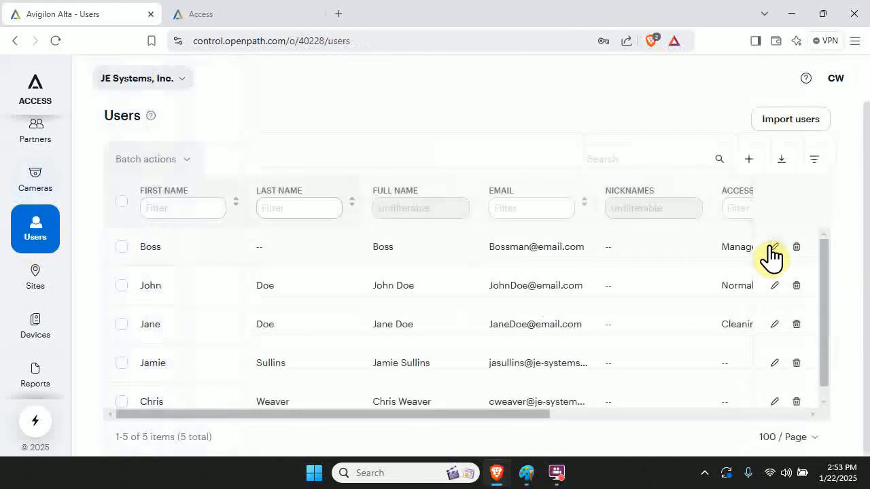
click(774, 248)
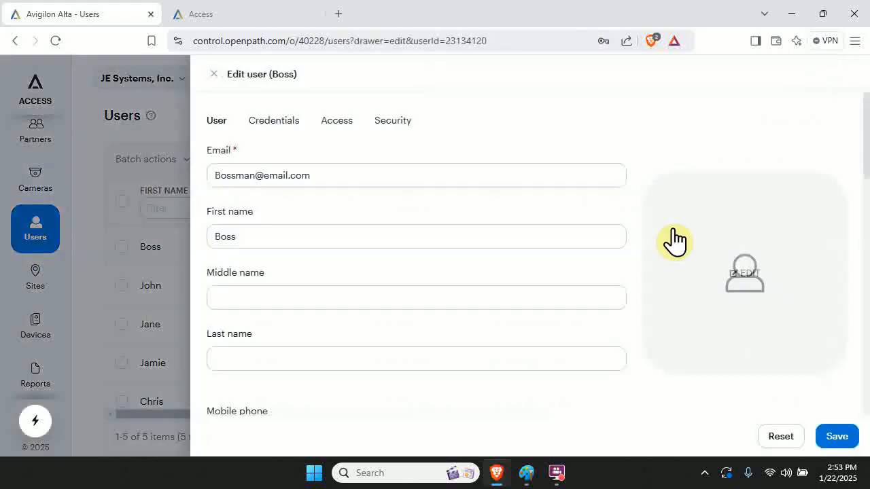
click(336, 122)
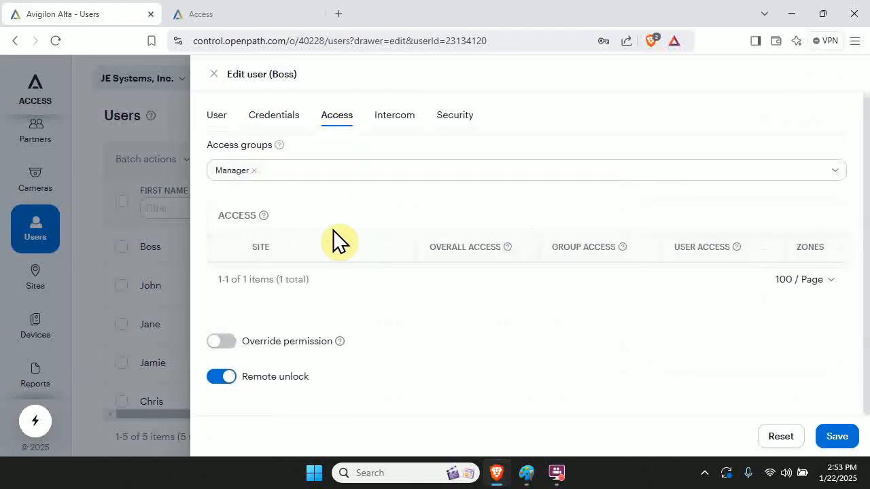
click(213, 72)
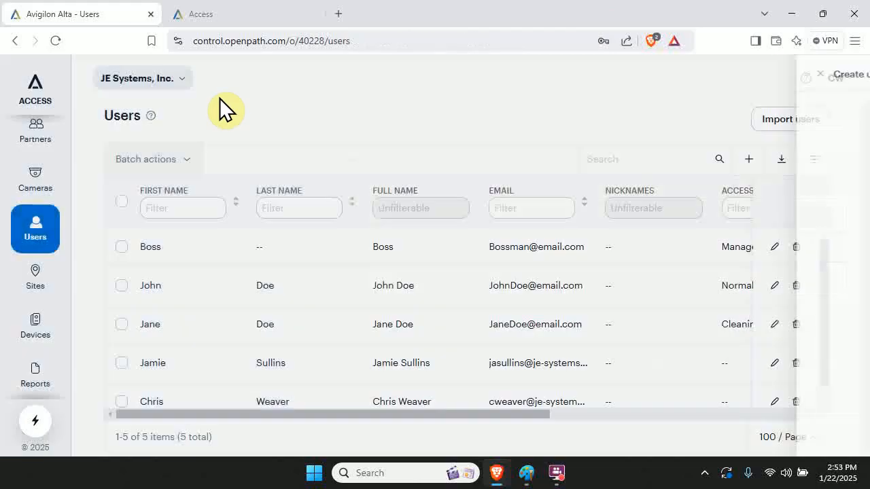